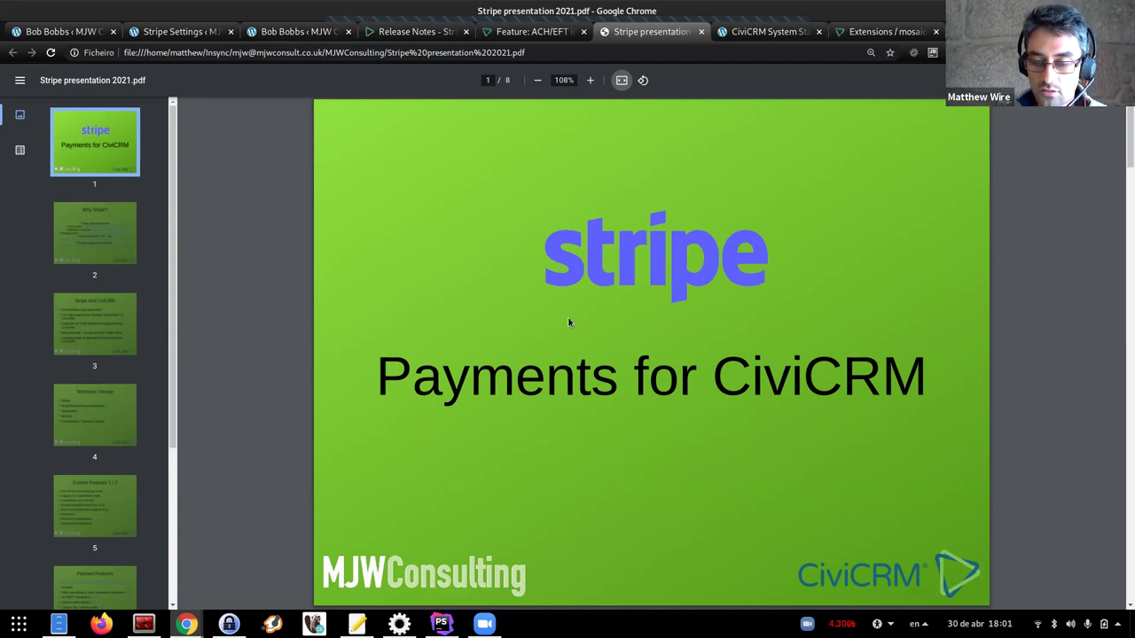
Set the PDF zoom to 110% and show slide 2, 'Why Stripe?', from the thumbnails
click(589, 80)
click(589, 80)
click(588, 80)
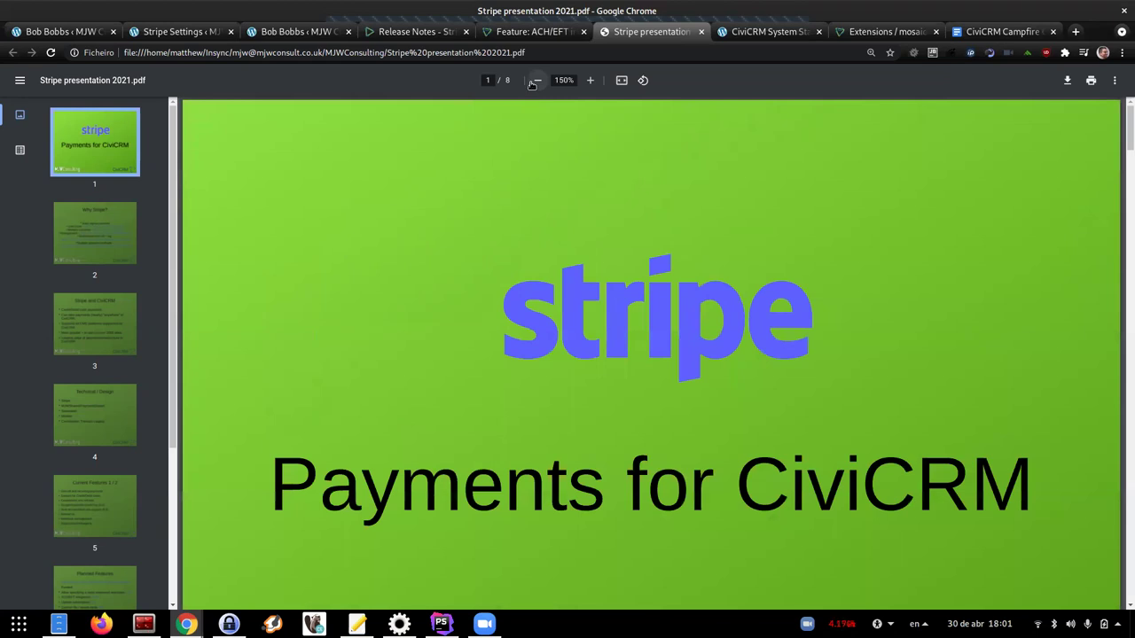
click(538, 80)
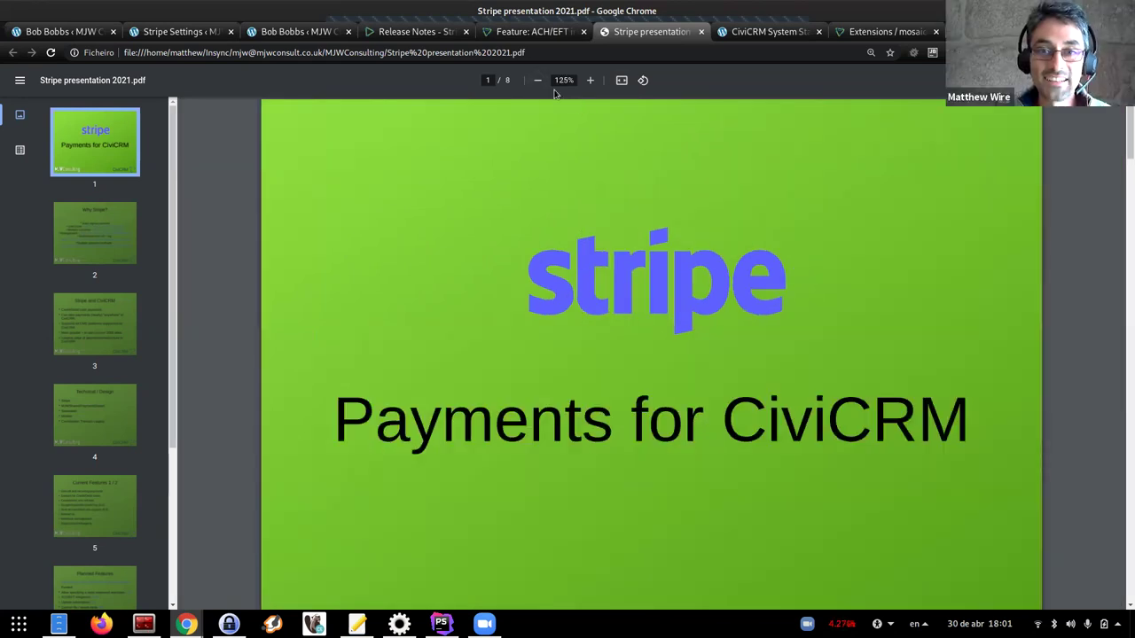
click(537, 81)
click(106, 241)
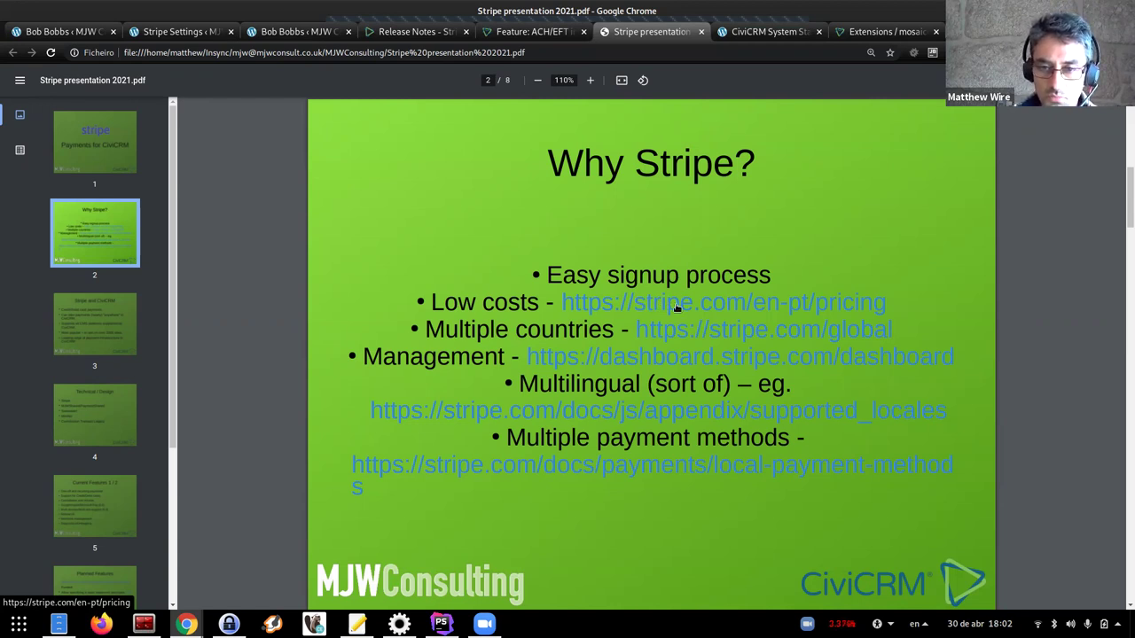
View Stripe's pricing page (1.4% + €0.25 for European cards) from the slide link, then go back
click(596, 305)
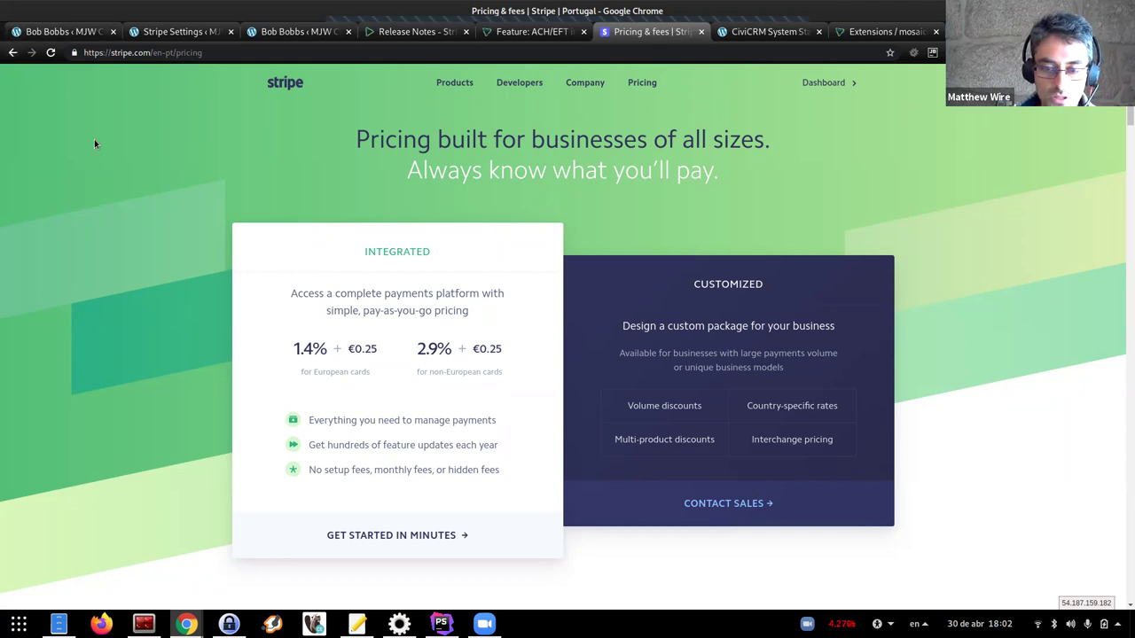
click(12, 52)
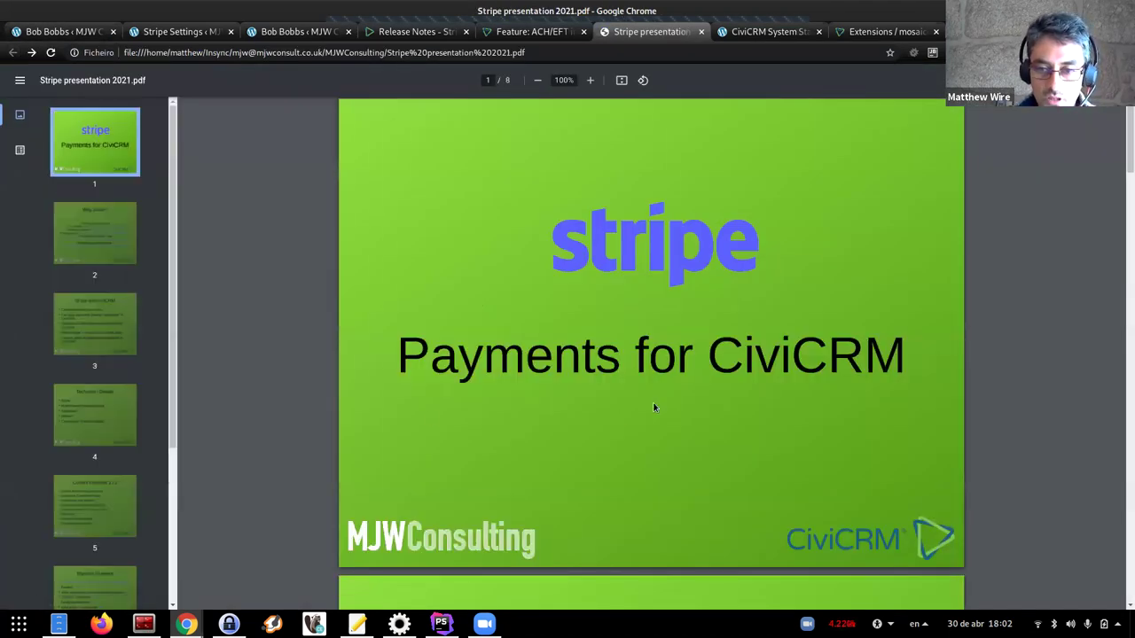
Browse Stripe's 44 available countries in a new tab, then open the slide's dashboard link
scroll(659, 406, down, 5)
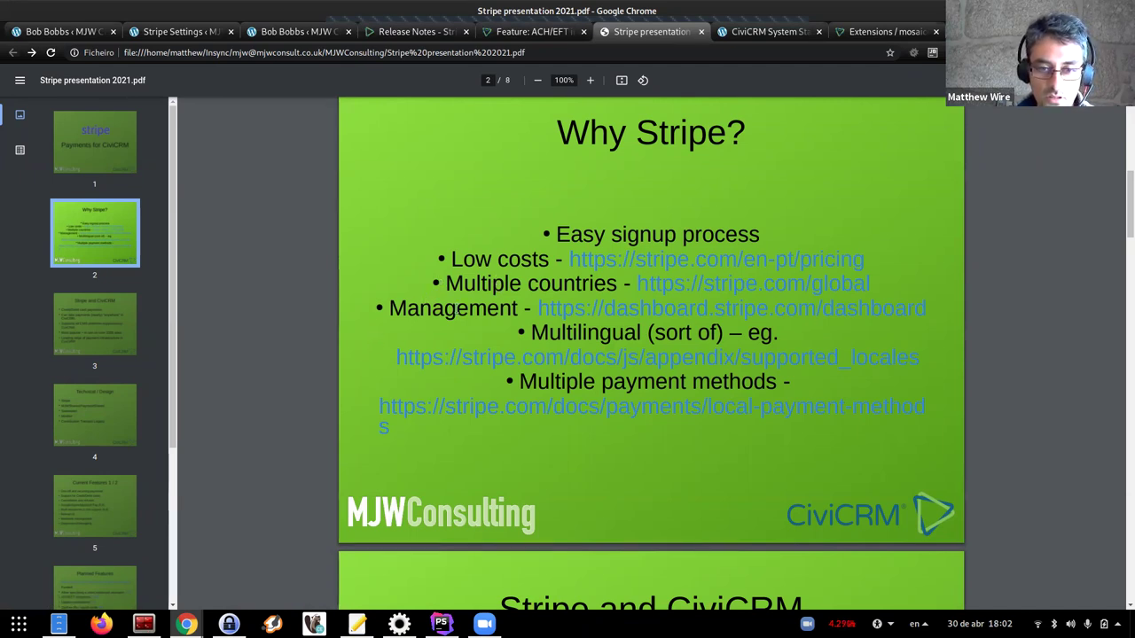
middle_click(677, 289)
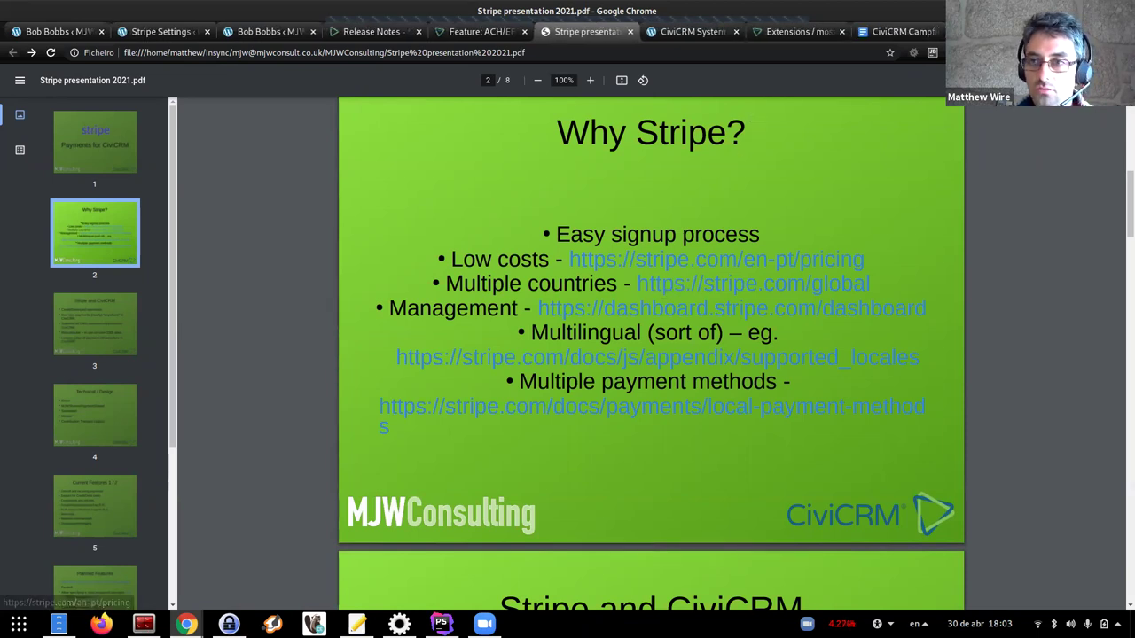
click(1011, 31)
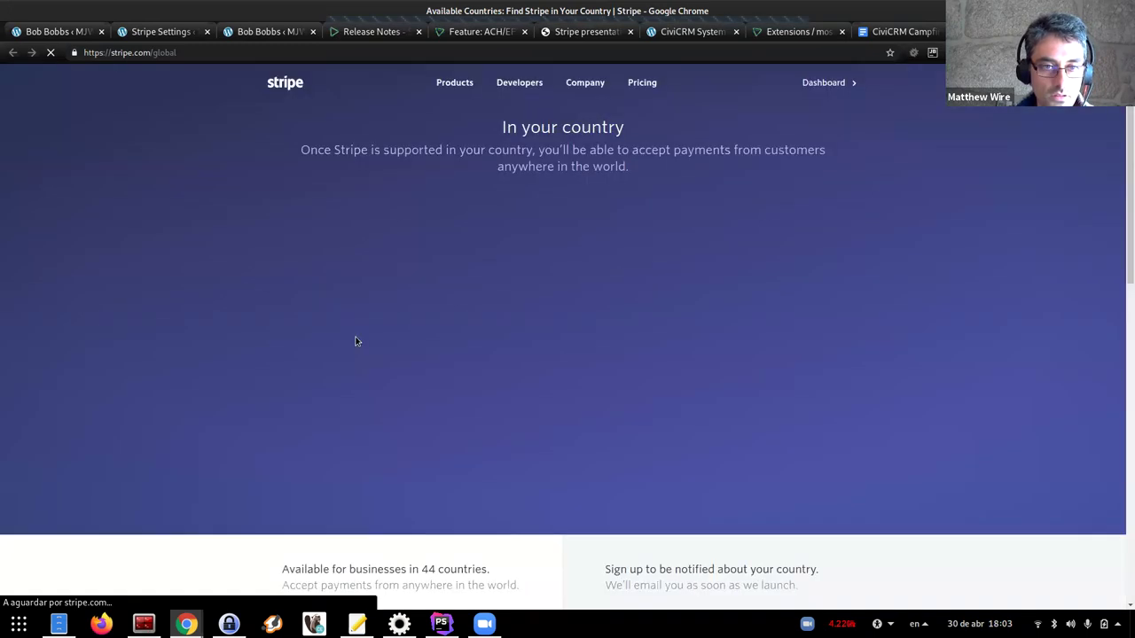
scroll(496, 341, down, 4)
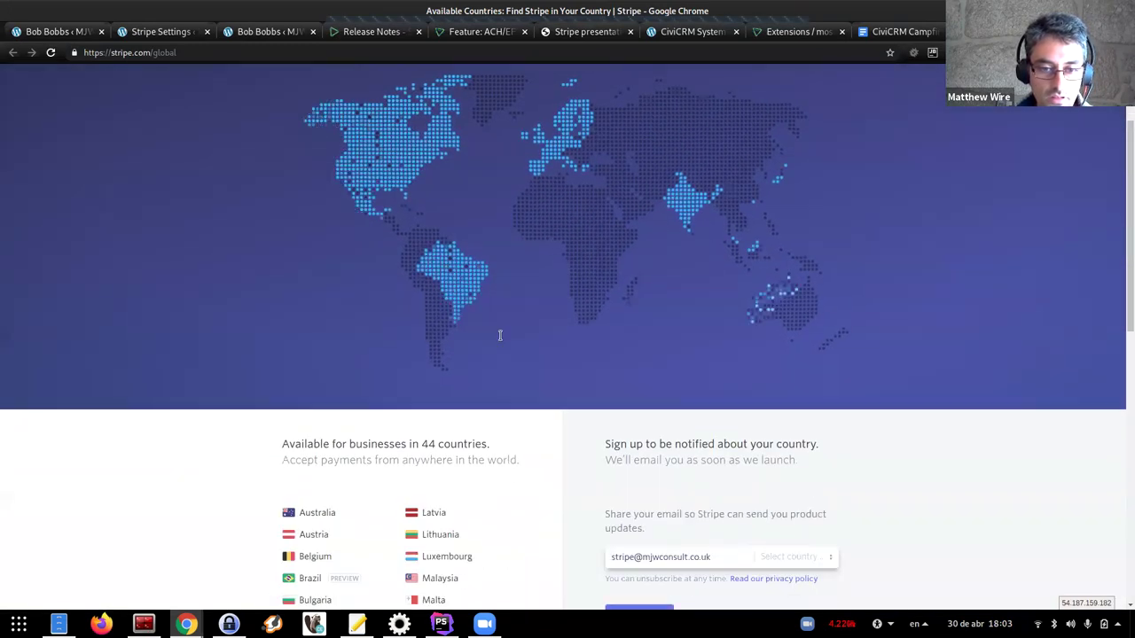
scroll(494, 347, down, 4)
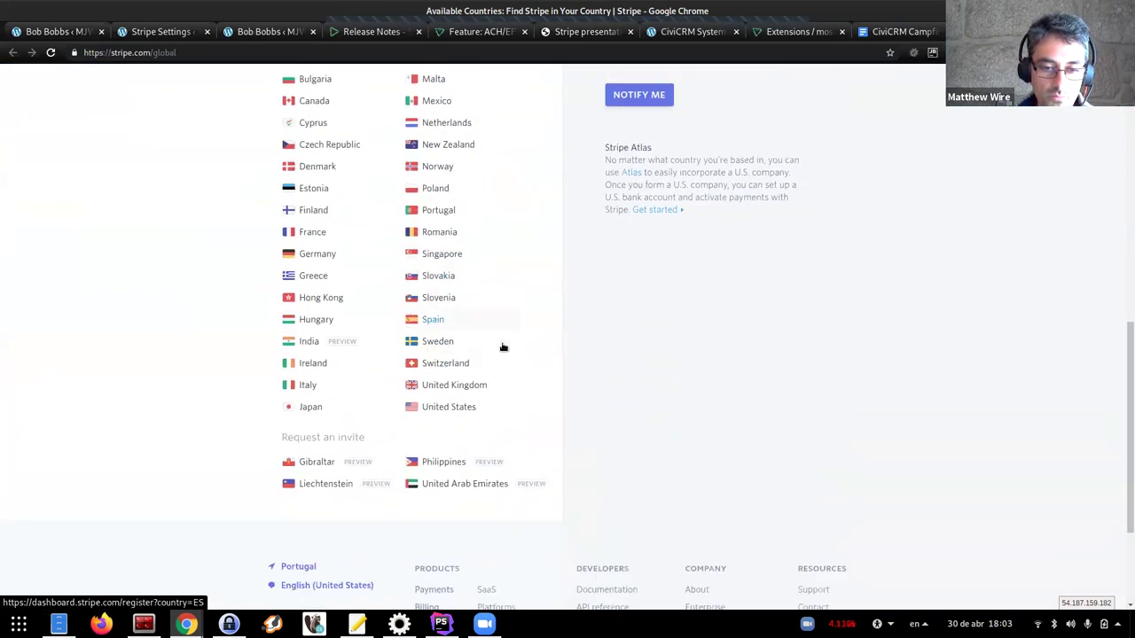
scroll(513, 352, up, 1)
scroll(525, 340, up, 3)
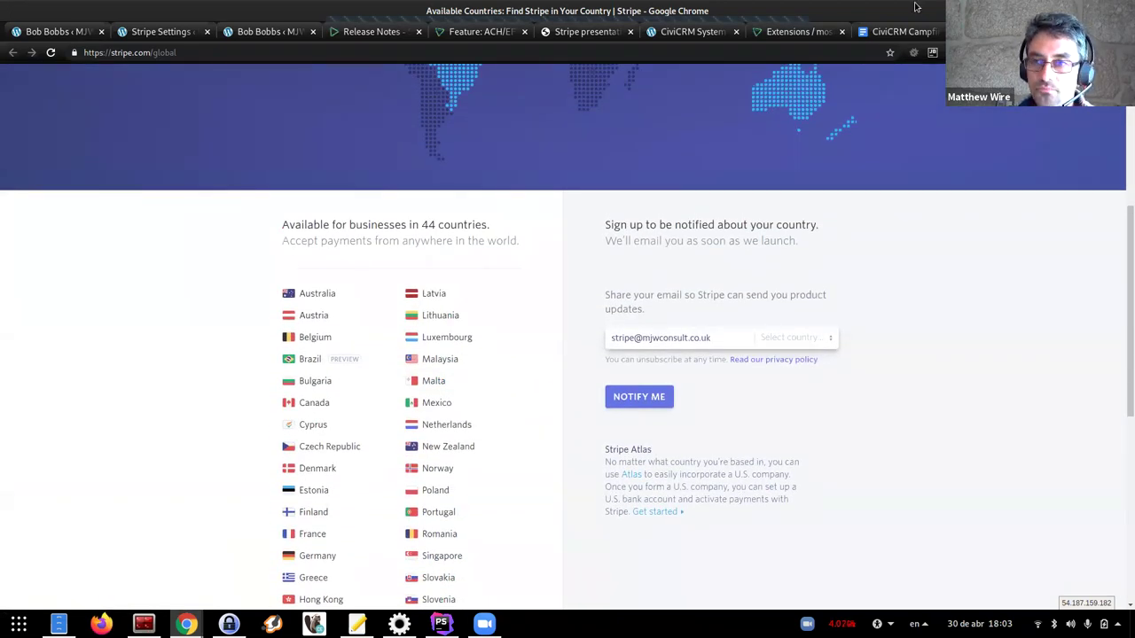
click(580, 32)
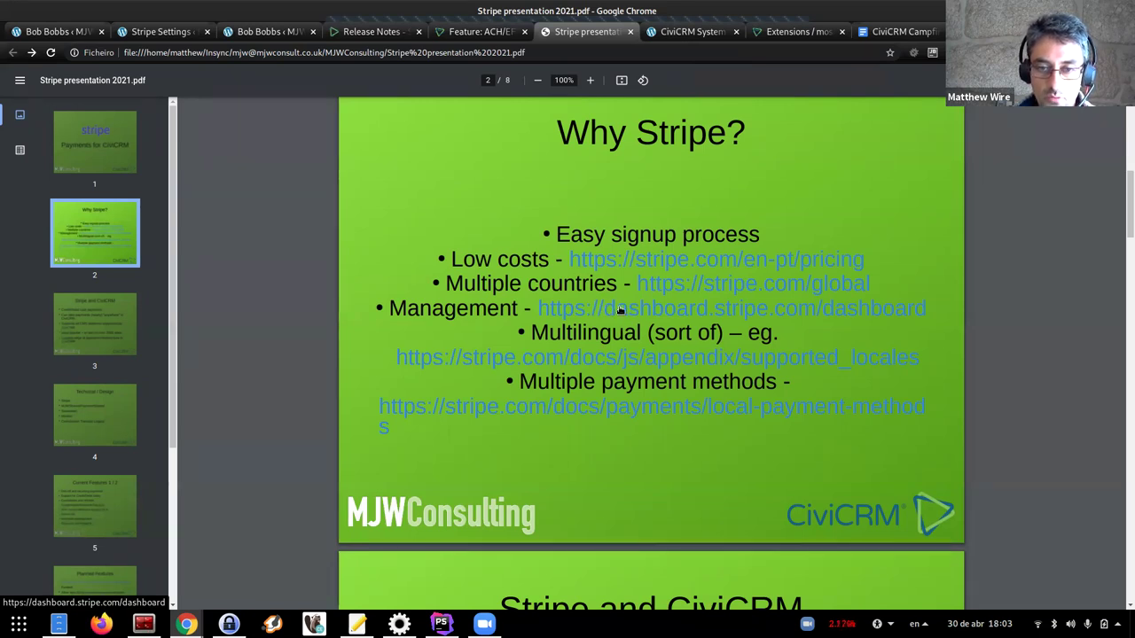
middle_click(718, 264)
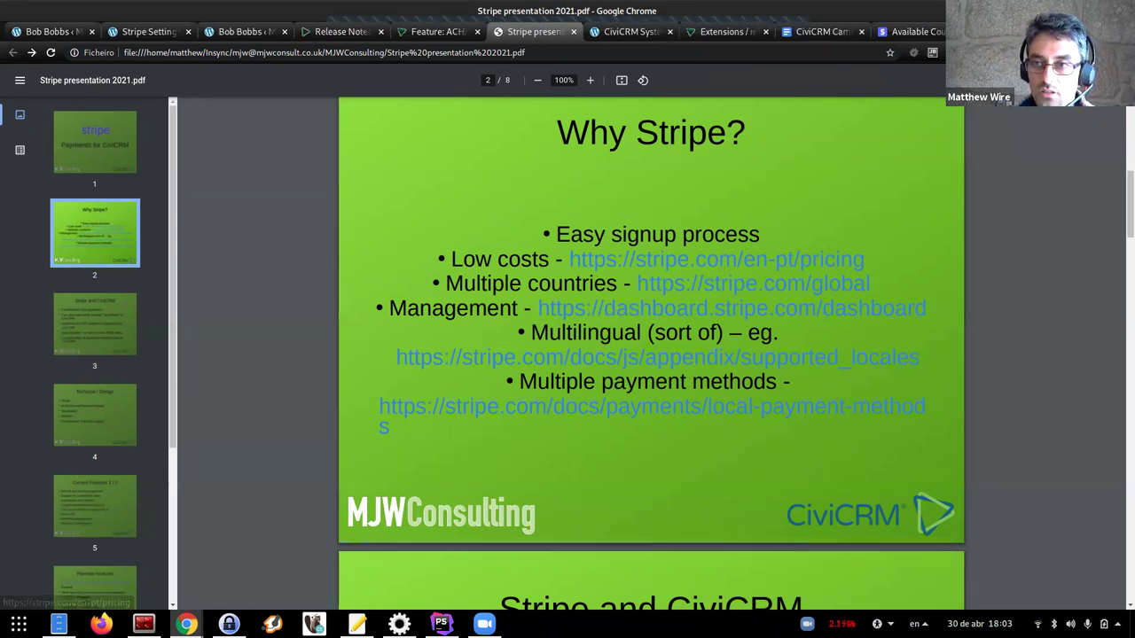
Show the TEST Account's Pagamentos list of four €1.20 payments, after a look at Clientes
click(731, 308)
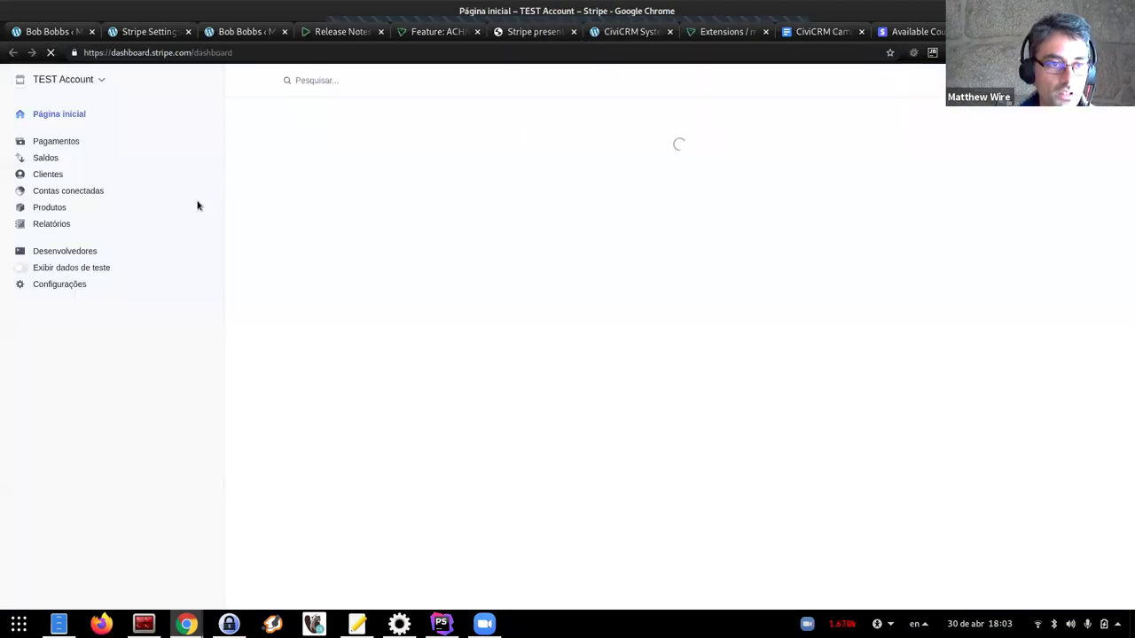
click(51, 141)
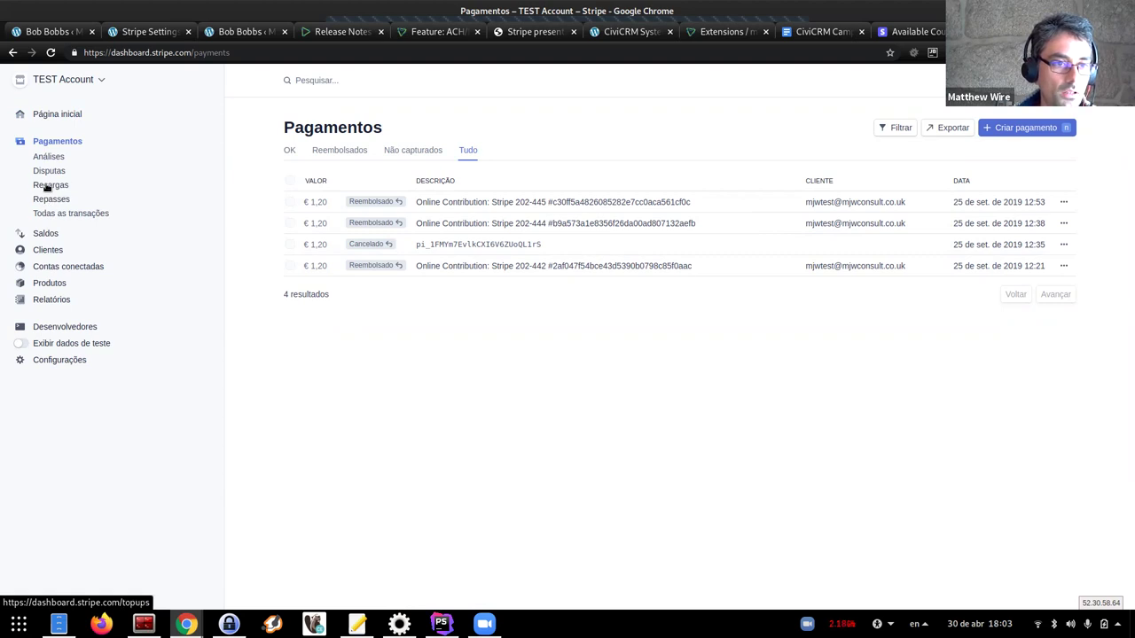
click(53, 248)
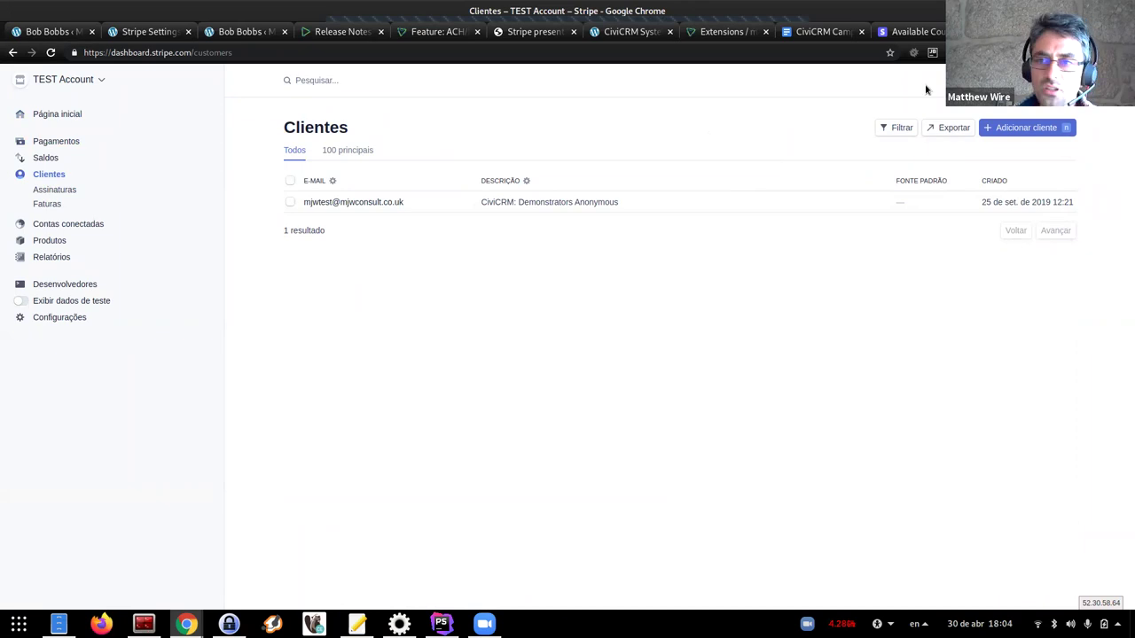
click(59, 142)
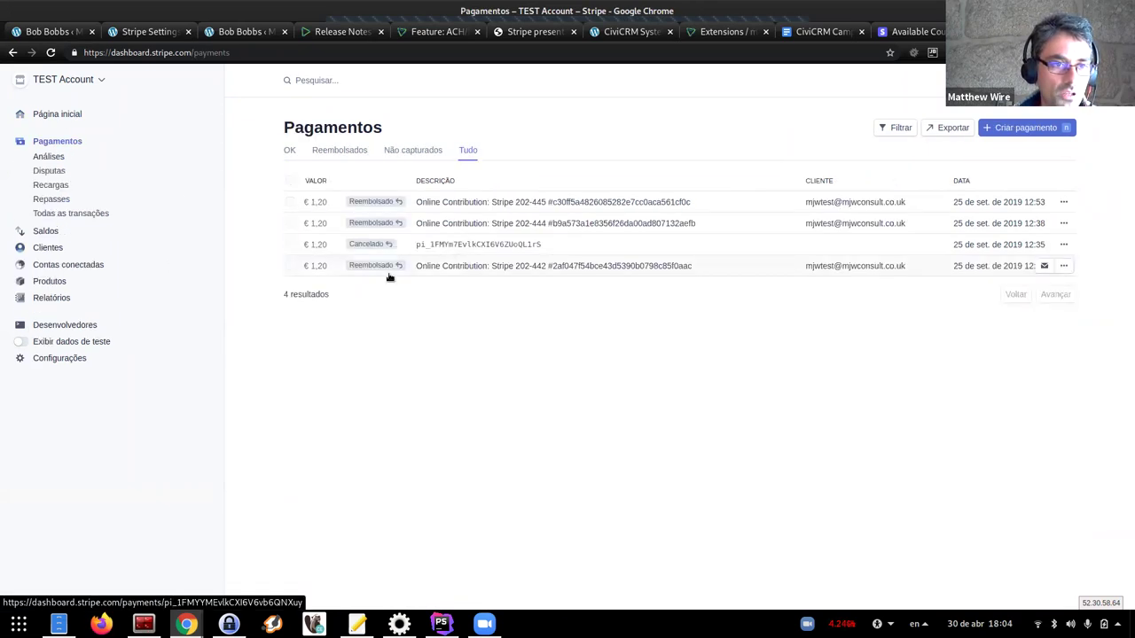
Open payment Stripe 202-445 (€1.20, refunded) and scroll to its Eventos e logs section
click(488, 205)
scroll(565, 417, down, 1)
scroll(564, 418, down, 4)
scroll(644, 438, down, 9)
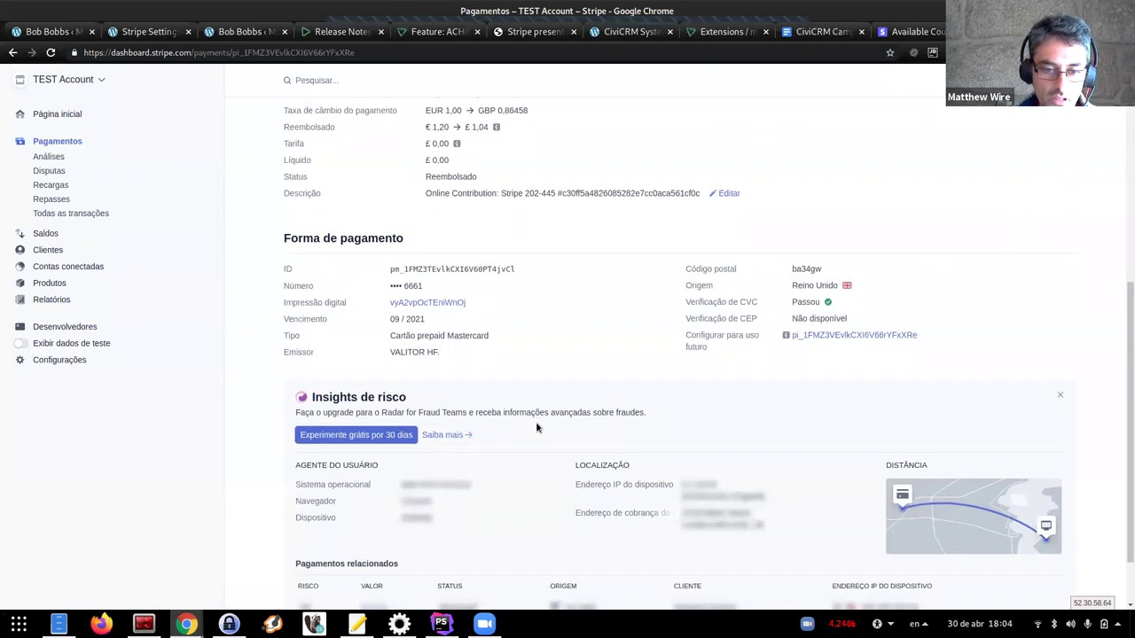
scroll(469, 403, down, 12)
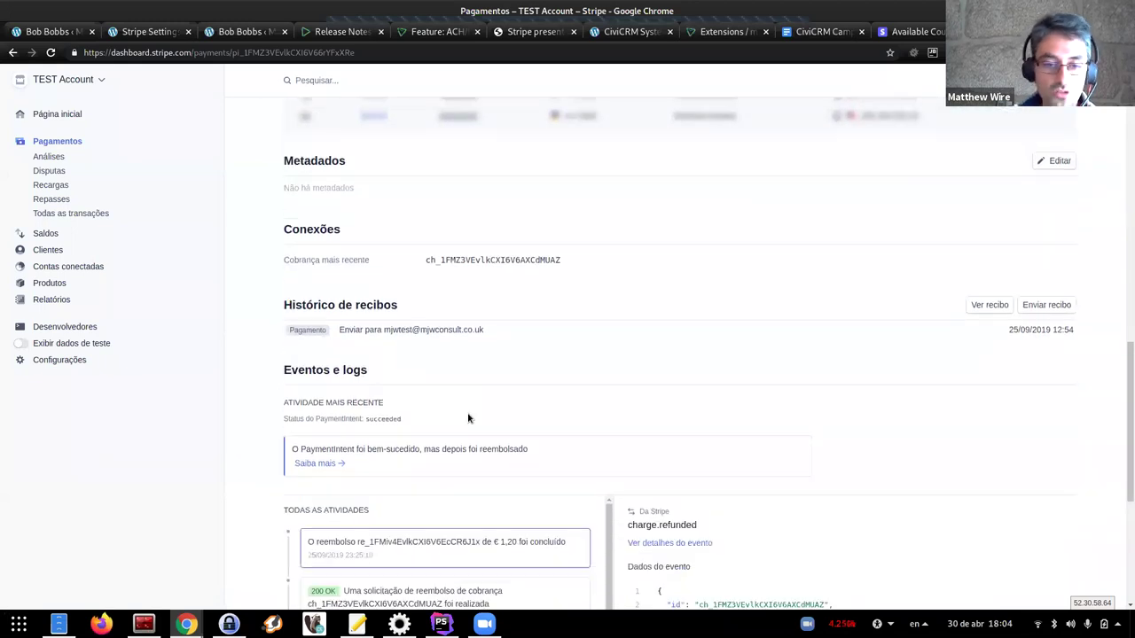
scroll(247, 465, up, 3)
scroll(459, 446, down, 2)
scroll(396, 495, down, 5)
scroll(417, 487, up, 8)
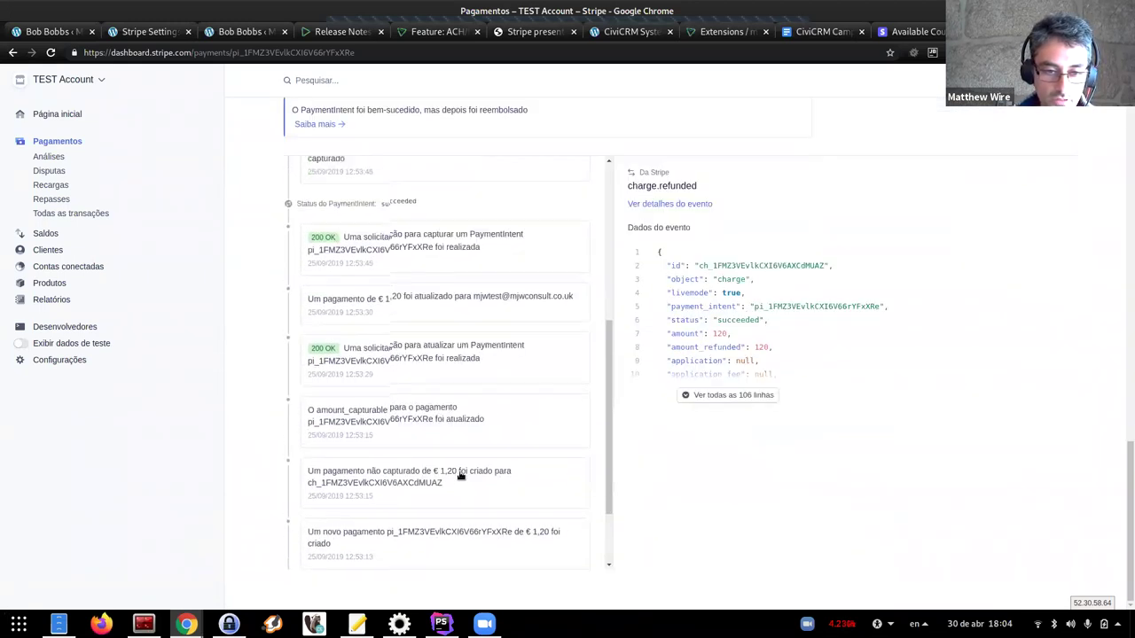
scroll(355, 478, up, 5)
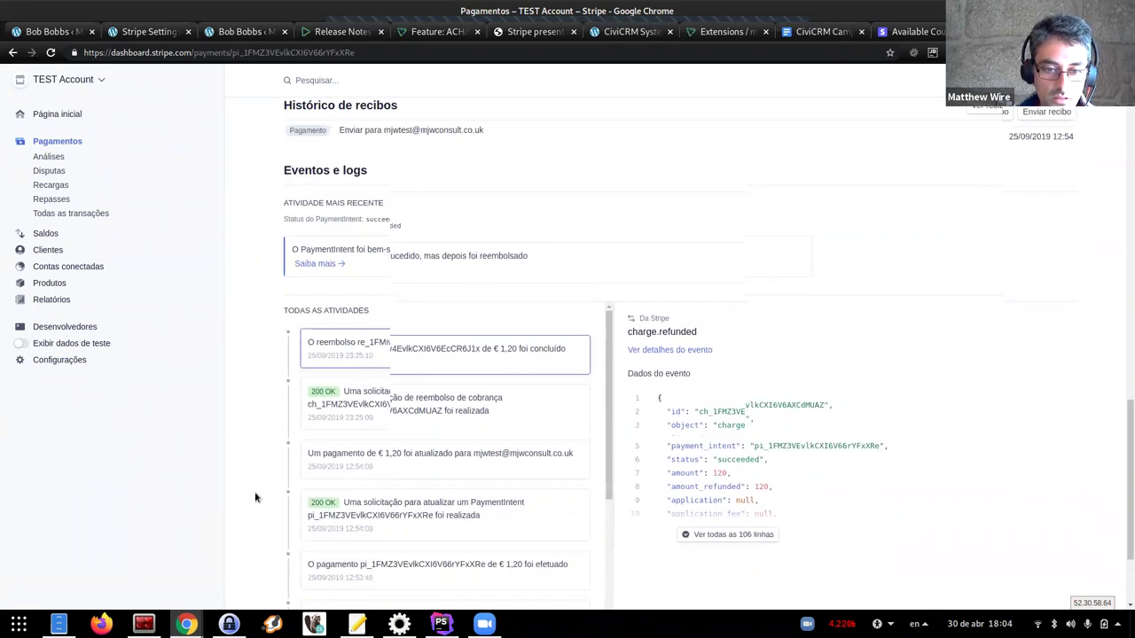
scroll(254, 491, down, 2)
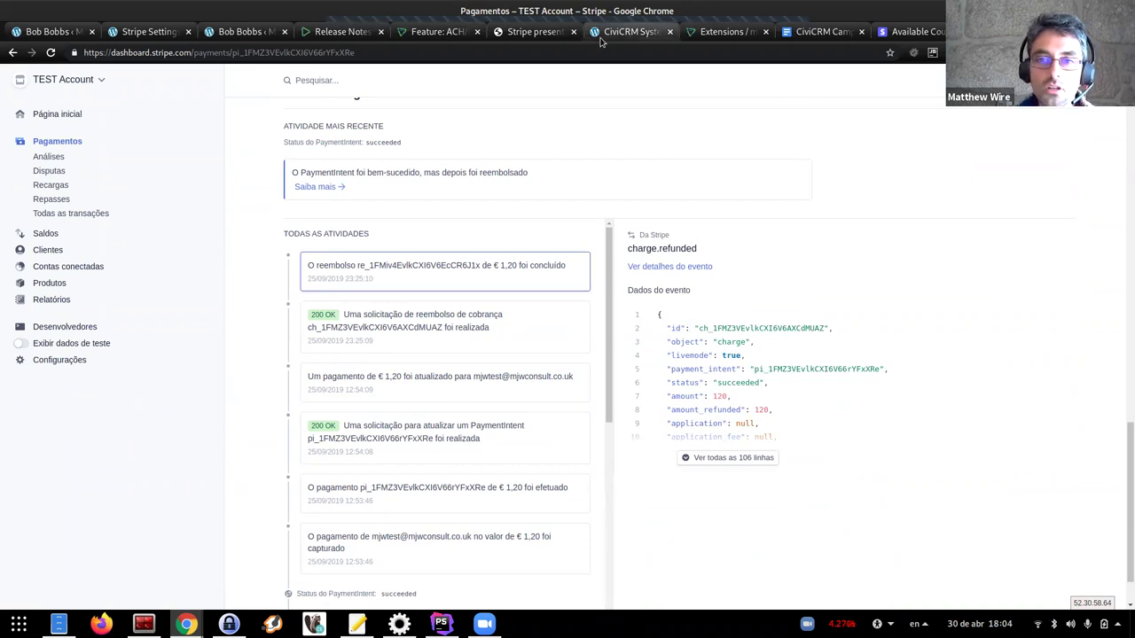
From the slide's link, open Stripe.js Supported locales and scroll the Elements/Checkout locale table
click(504, 35)
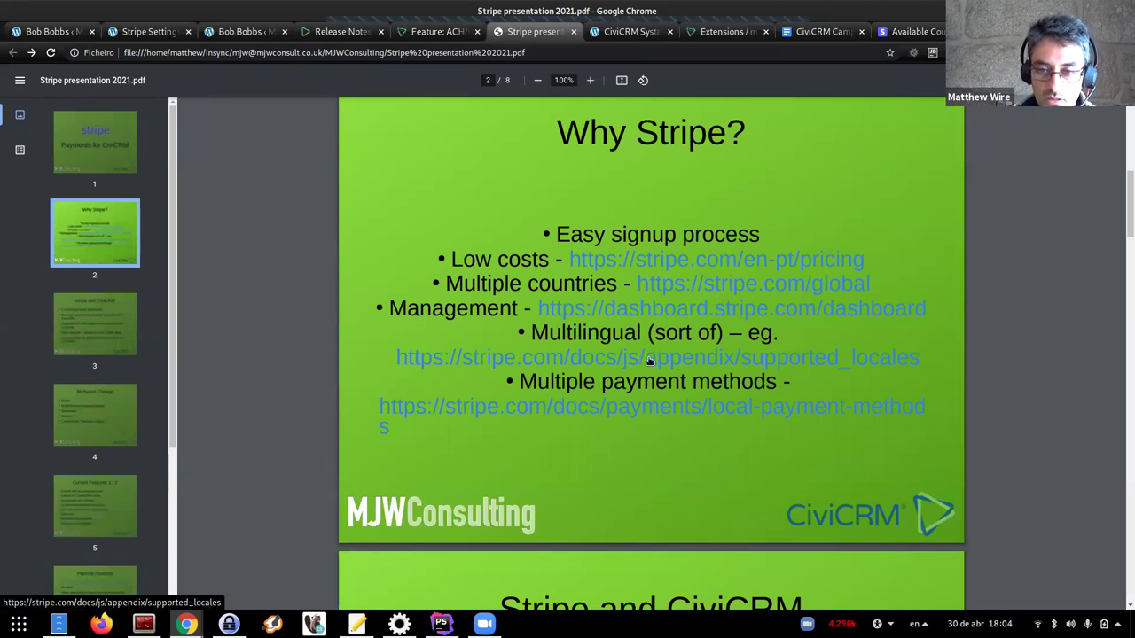
click(650, 359)
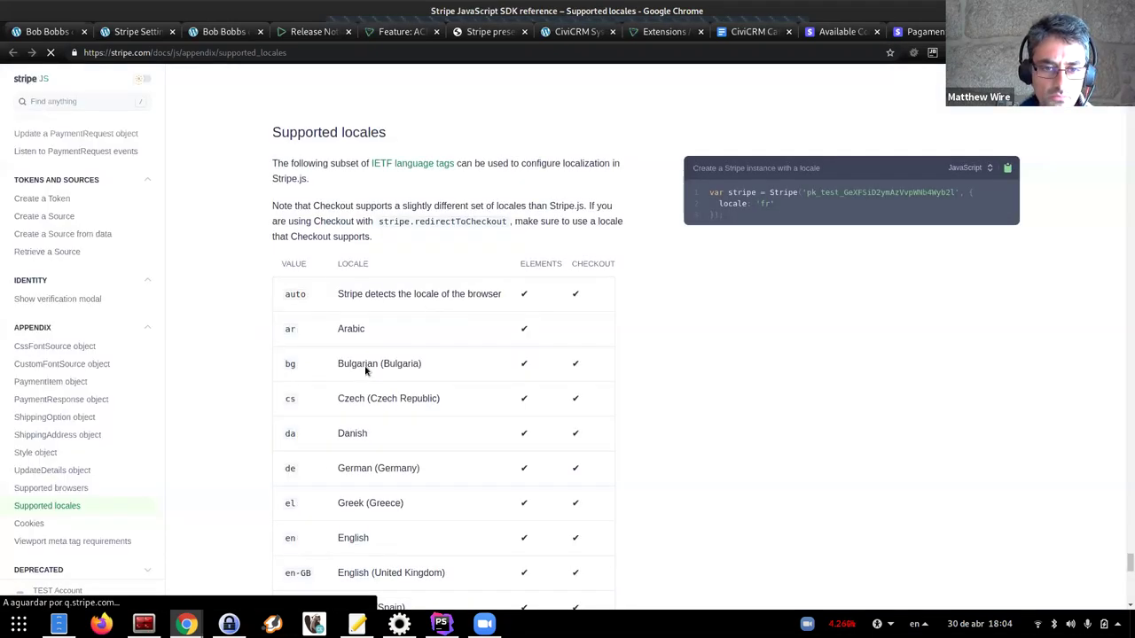
scroll(426, 355, down, 2)
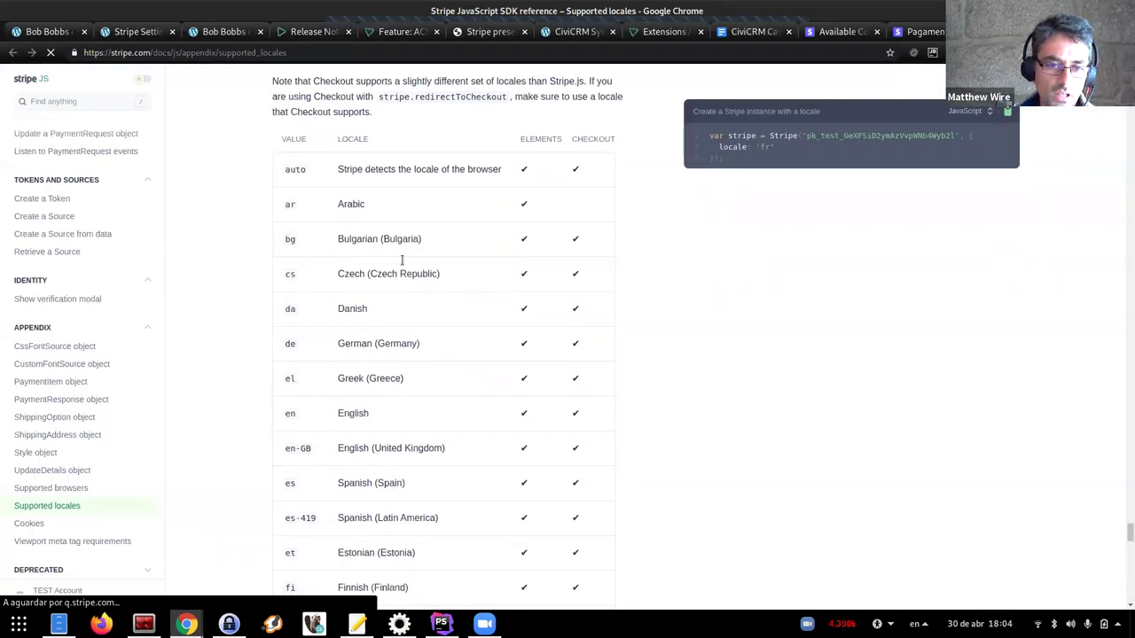
scroll(571, 408, down, 5)
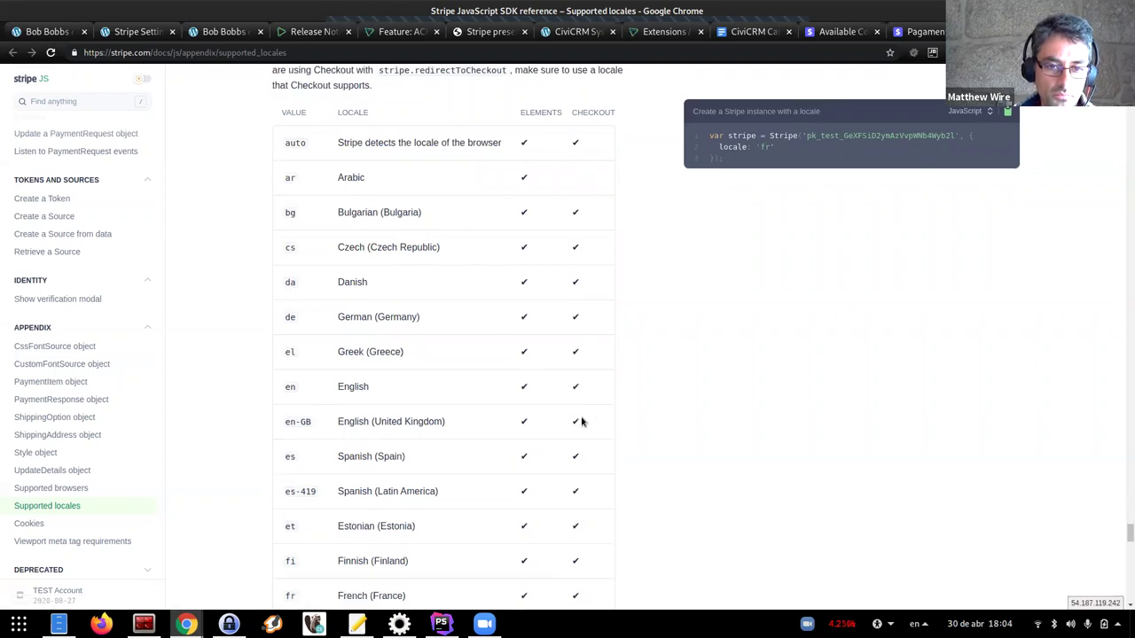
scroll(505, 384, down, 1)
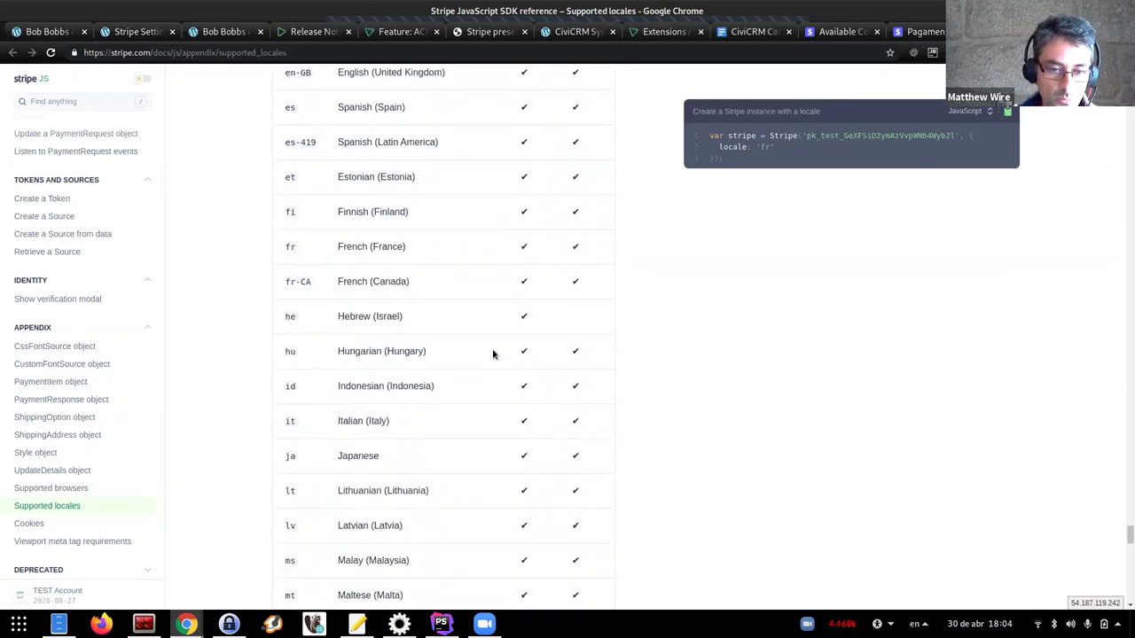
scroll(479, 321, down, 5)
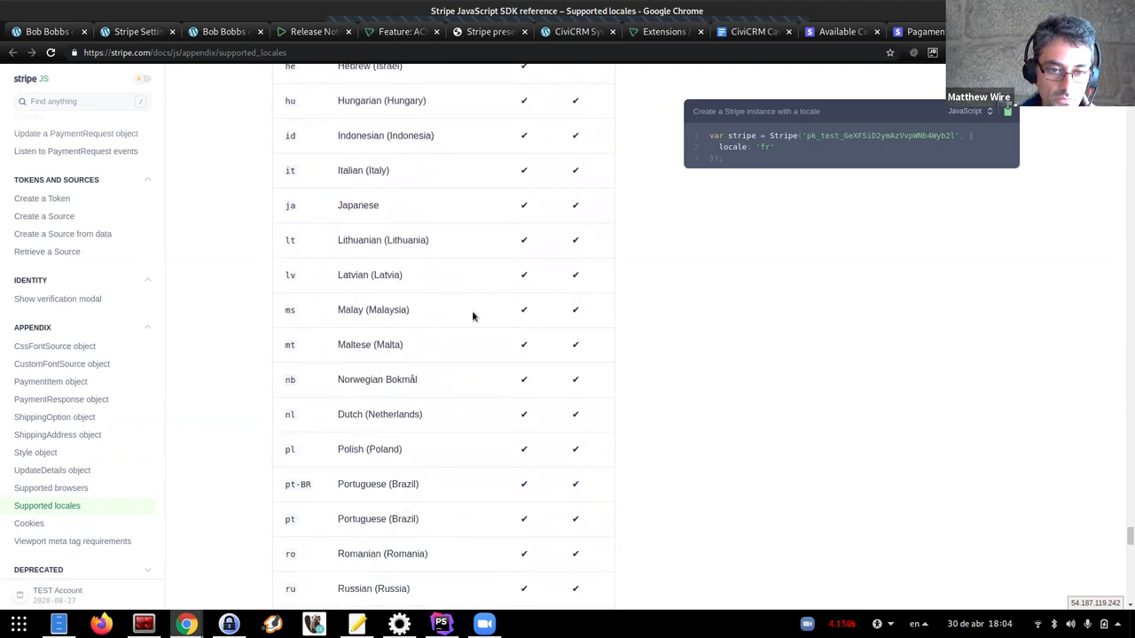
scroll(497, 338, down, 3)
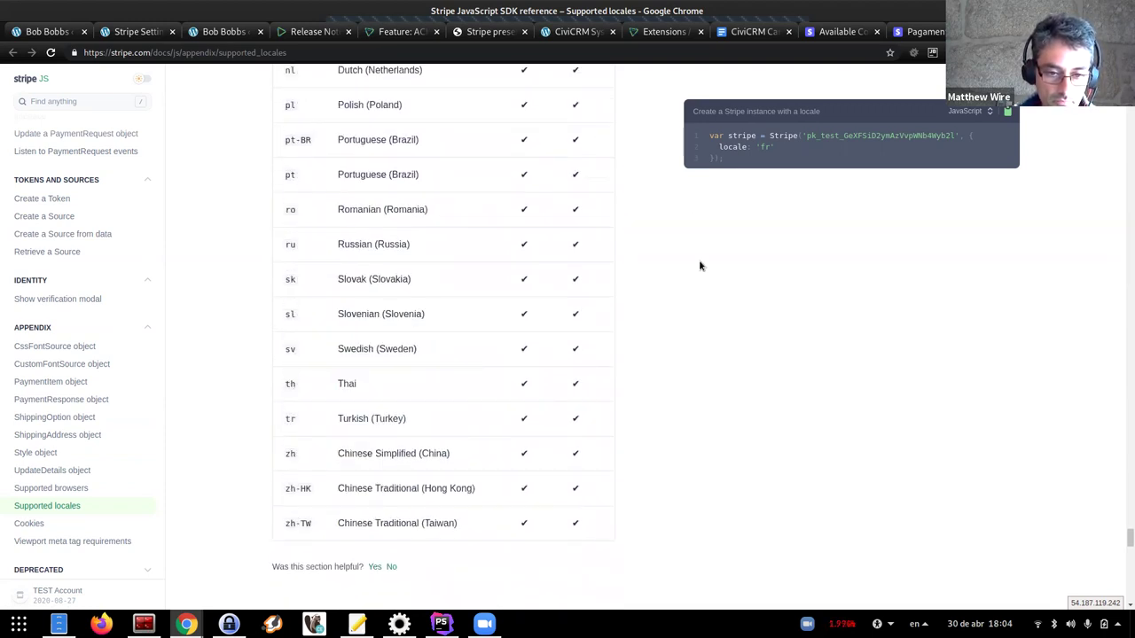
scroll(470, 359, up, 4)
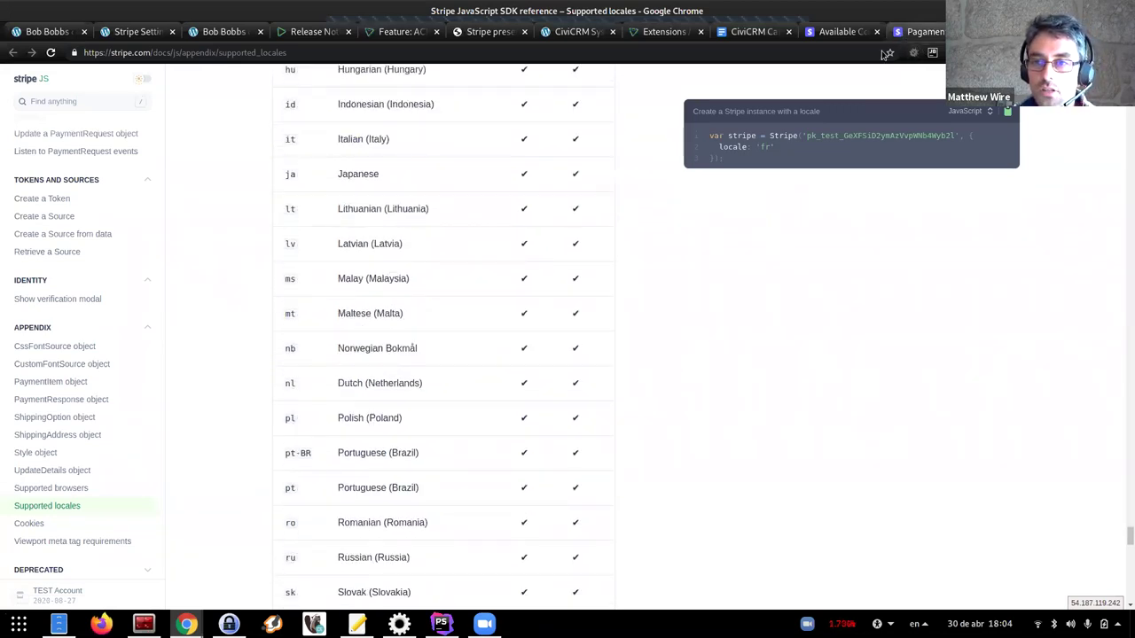
scroll(523, 345, up, 4)
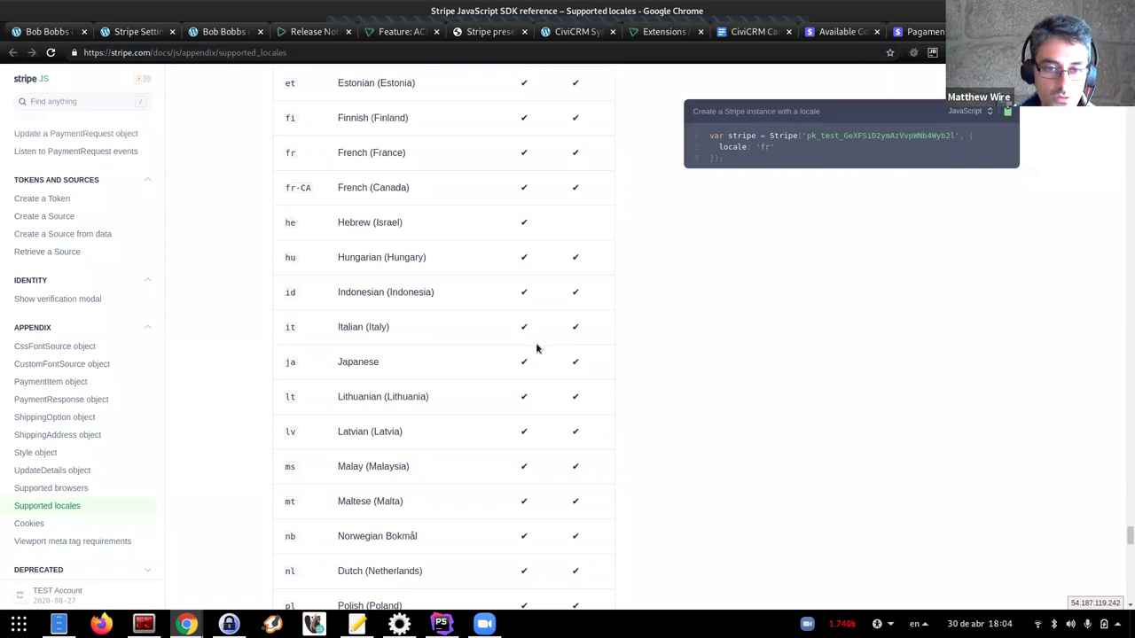
scroll(530, 347, up, 3)
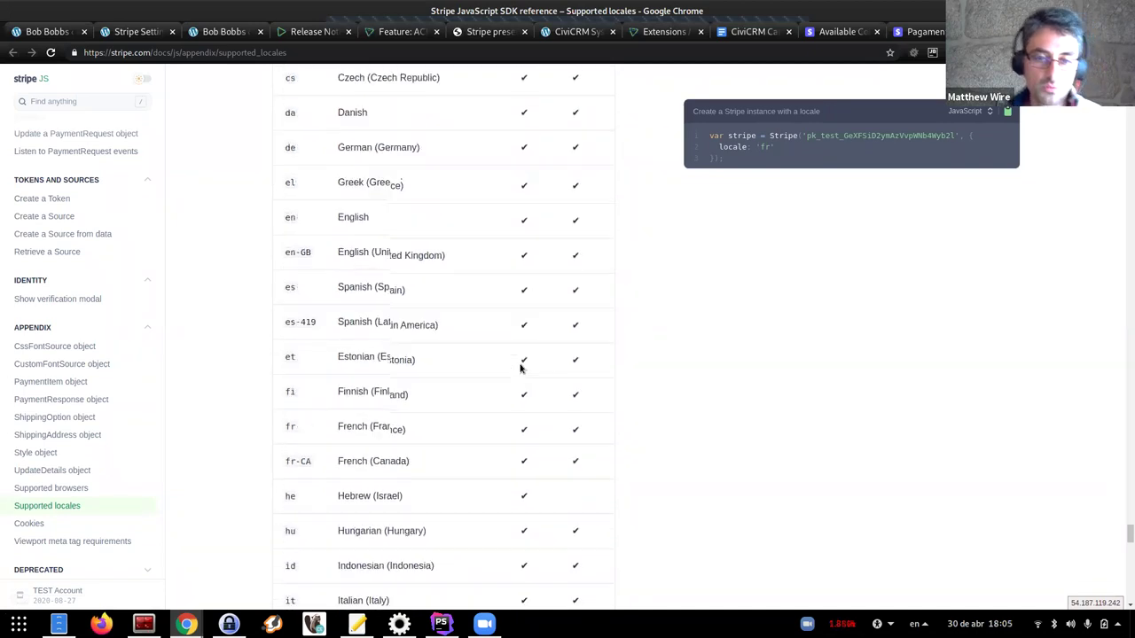
scroll(543, 362, up, 3)
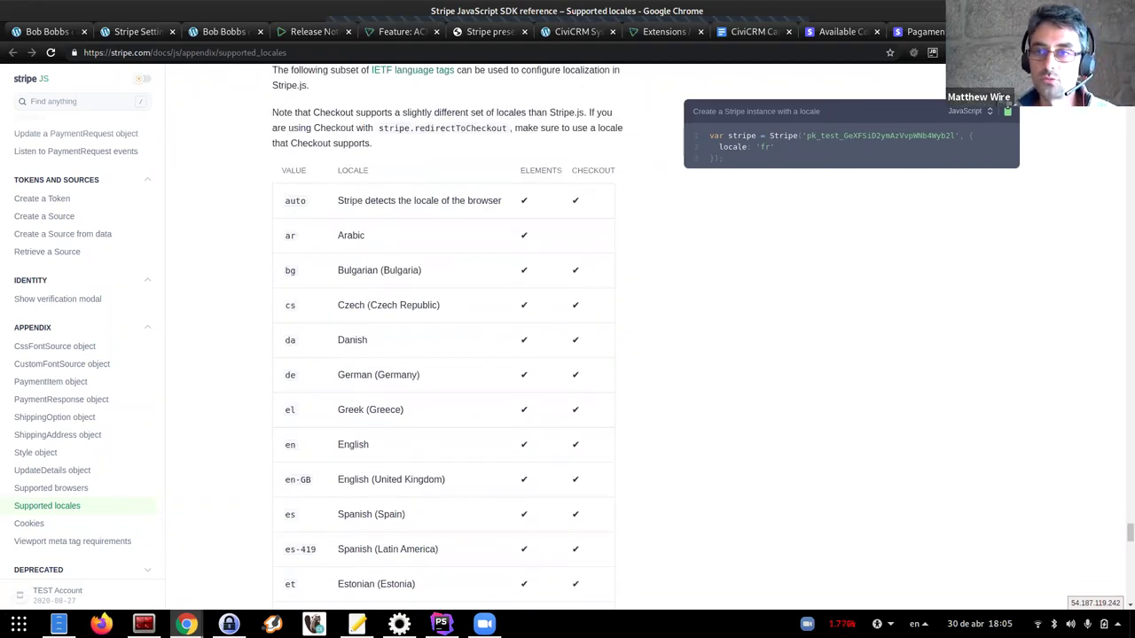
Back on the 'Why Stripe?' slide, open the local payment methods link in a new tab
click(487, 32)
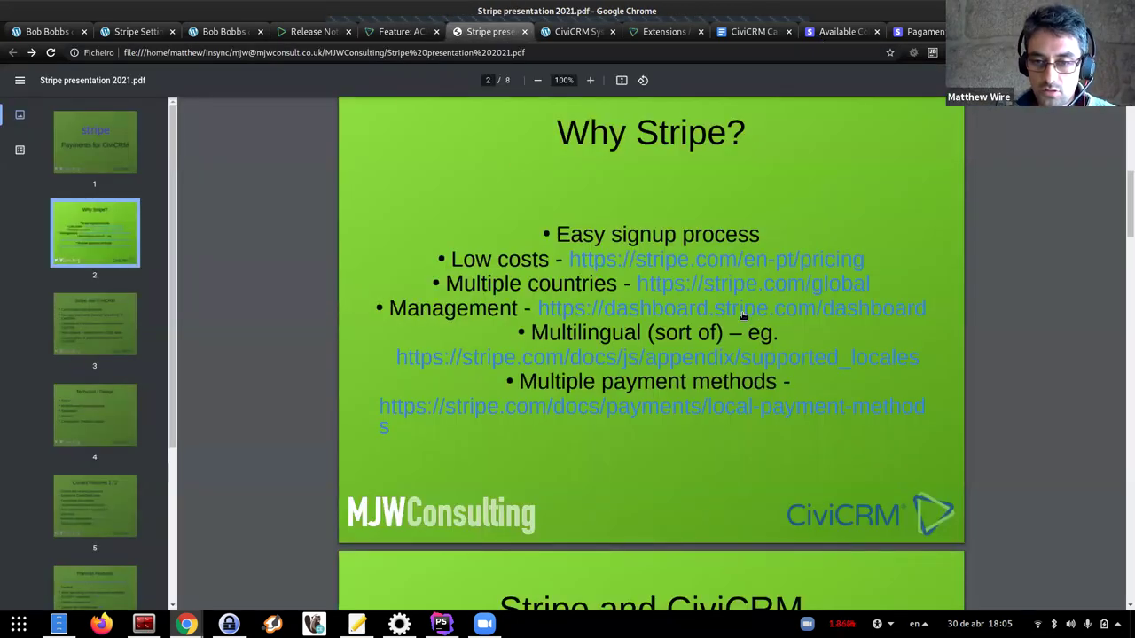
scroll(612, 447, down, 1)
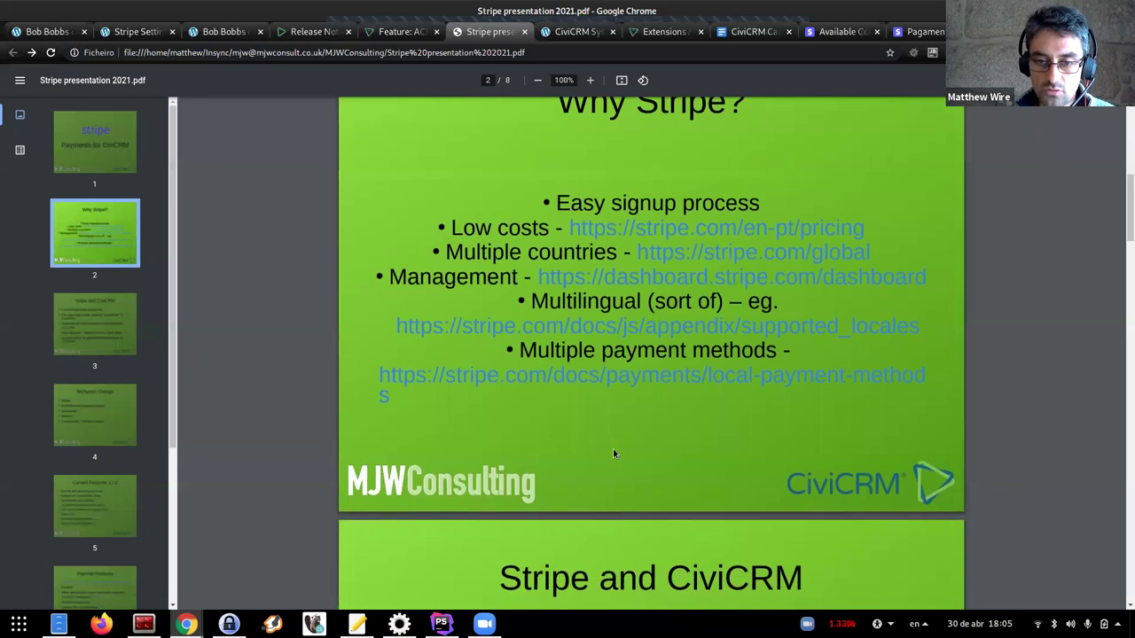
scroll(608, 439, down, 2)
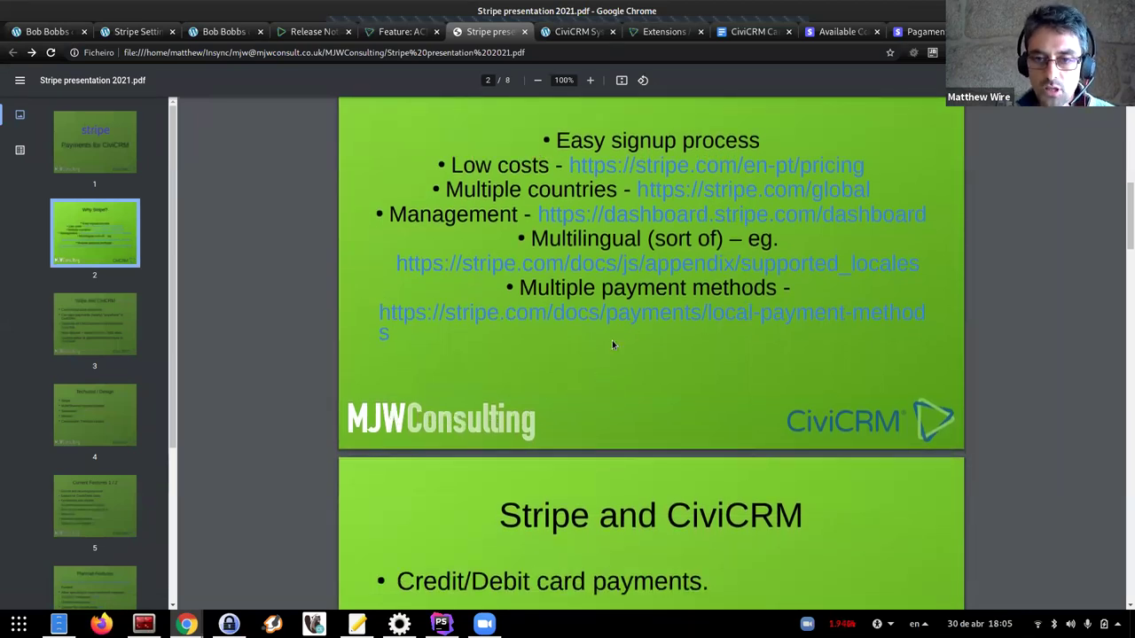
middle_click(665, 316)
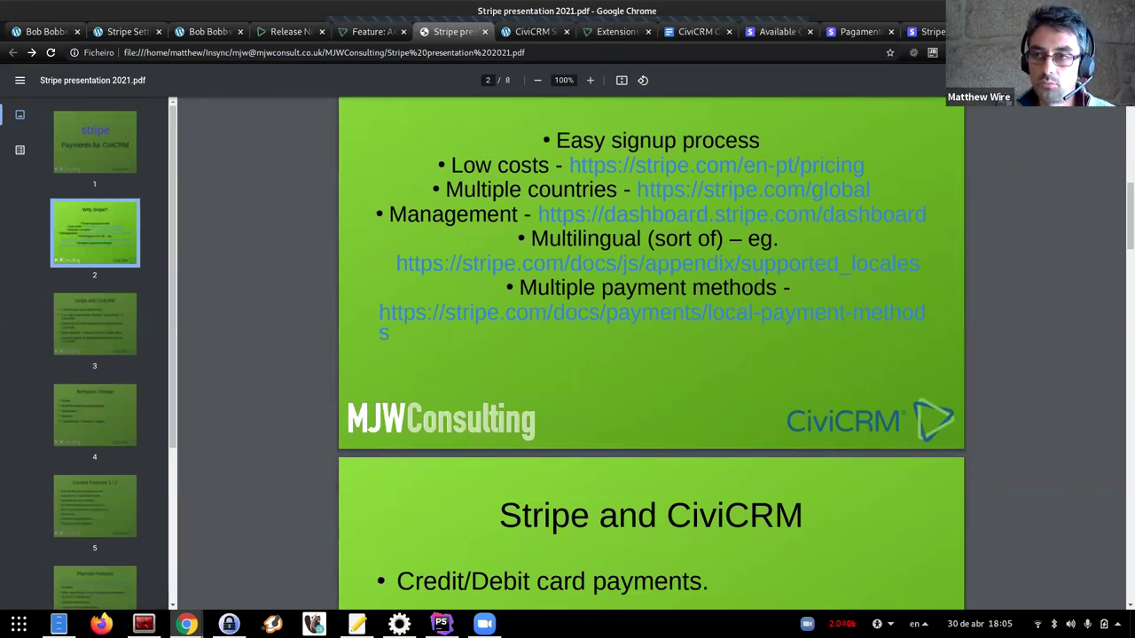
Review the payment methods table on Stripe's 'Processing other payment methods' page
key(ctrl+Tab)
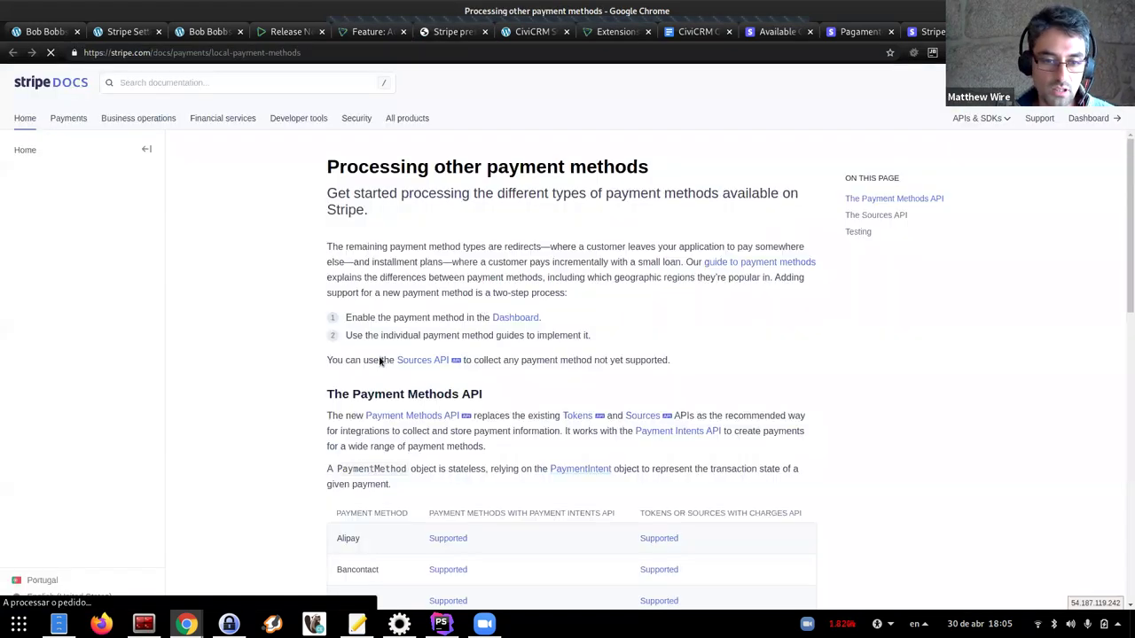
scroll(280, 467, down, 5)
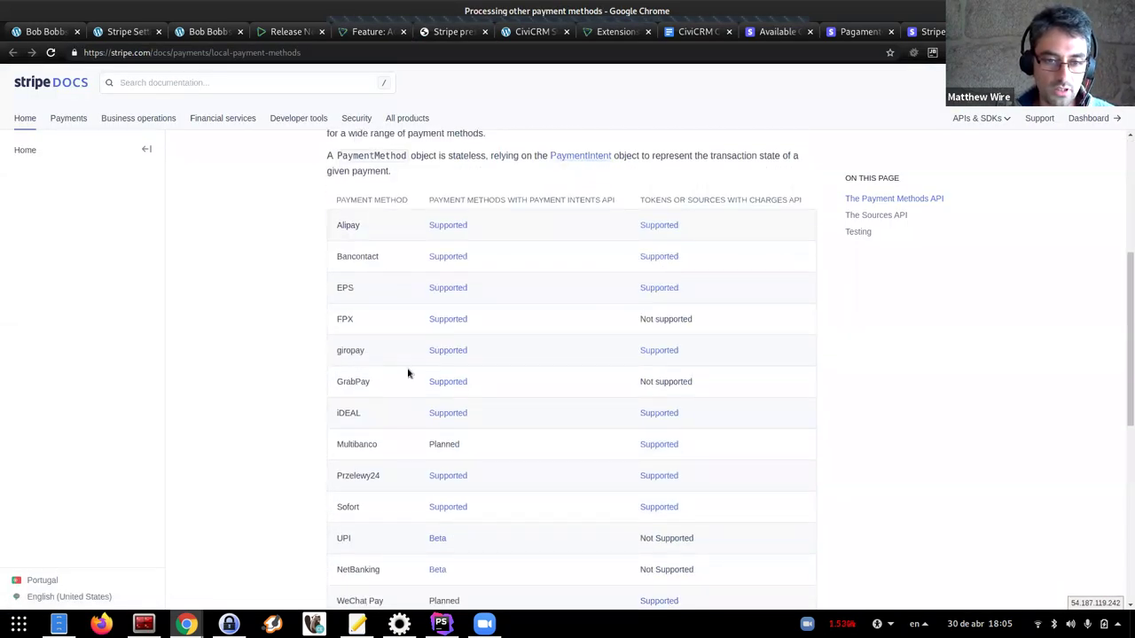
drag(408, 524, 408, 538)
click(332, 504)
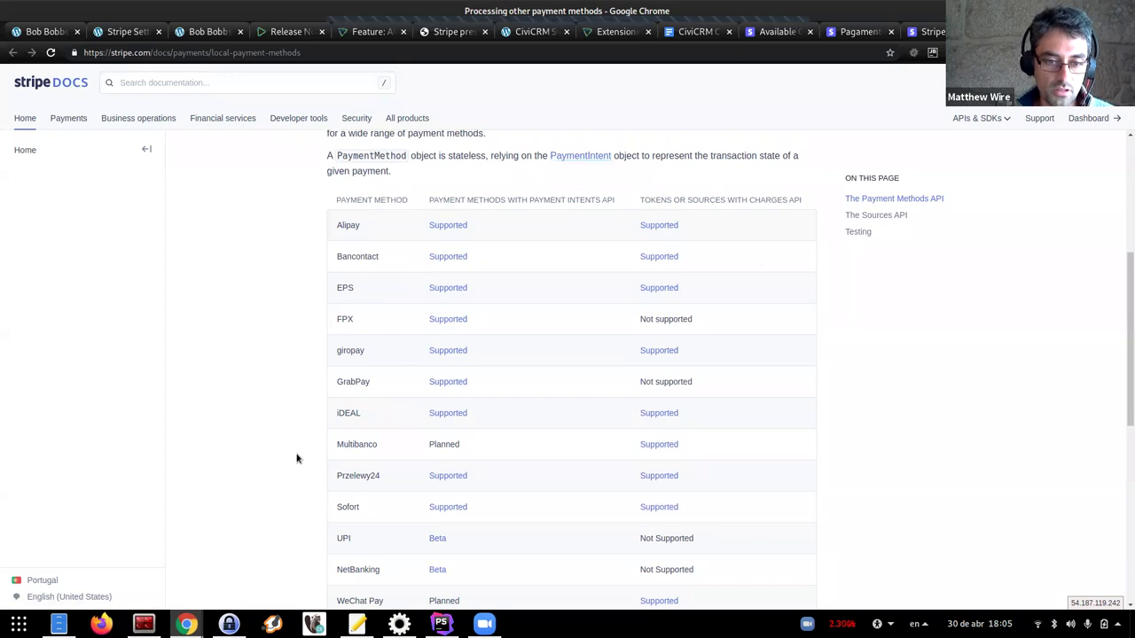
scroll(398, 410, down, 1)
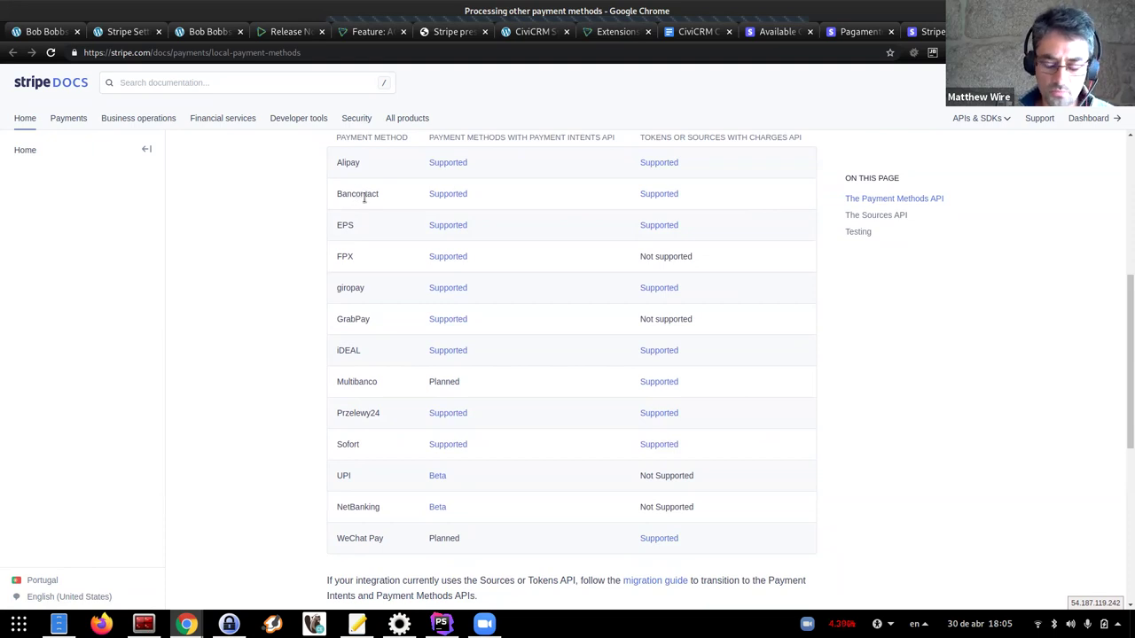
scroll(417, 512, down, 1)
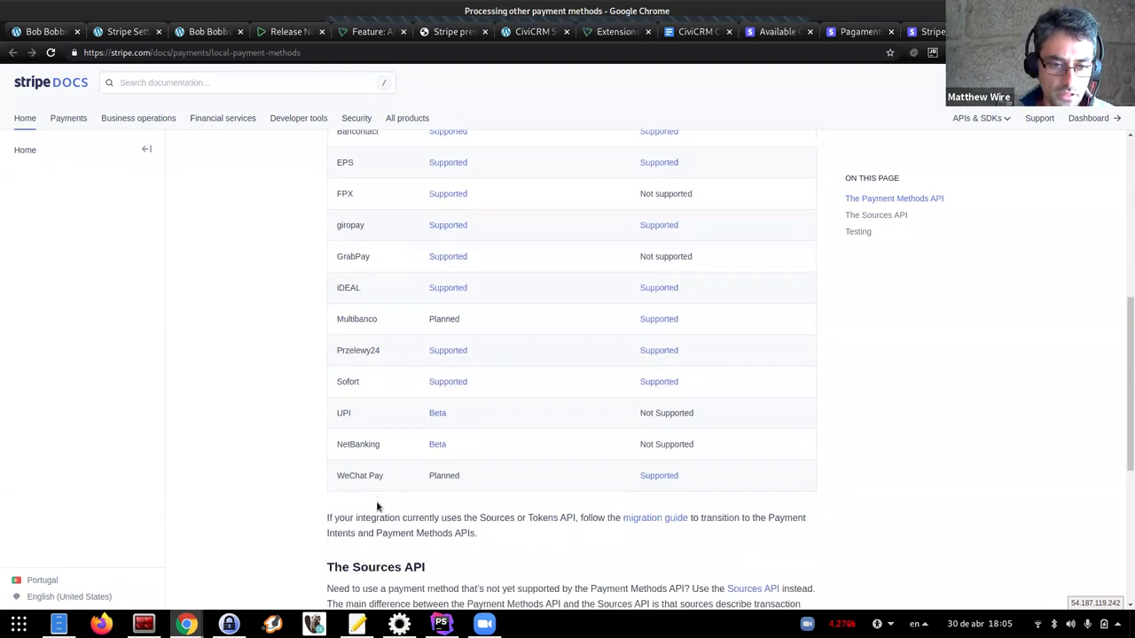
scroll(370, 355, down, 1)
scroll(321, 405, up, 1)
scroll(346, 403, down, 5)
scroll(322, 393, up, 1)
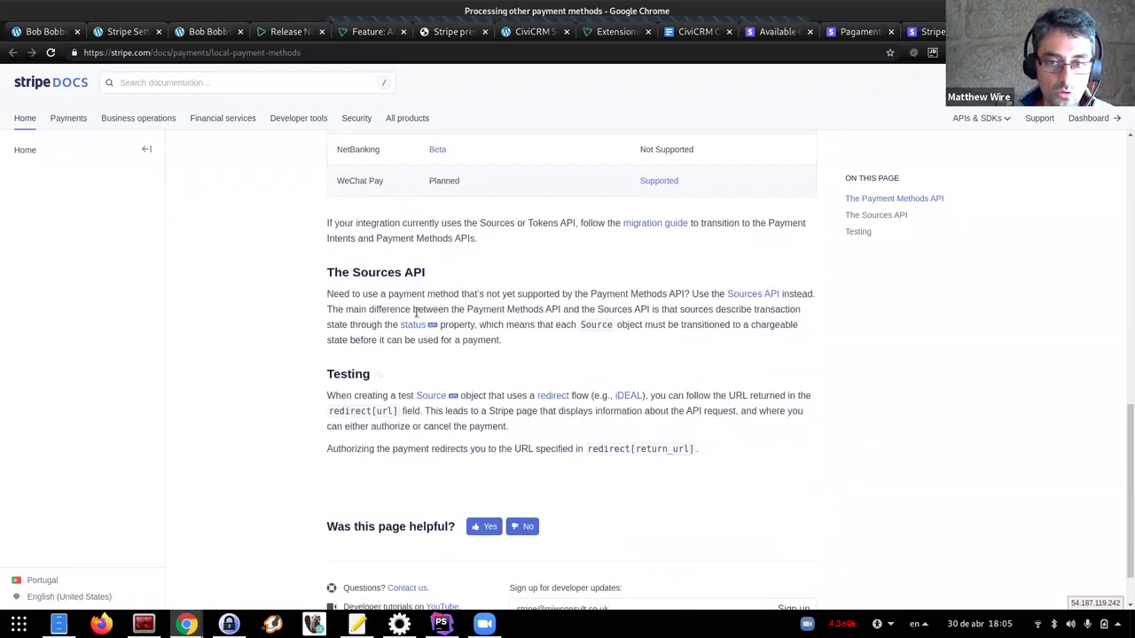
Open the Sources API docs, then return to the PDF at slide 3, 'Stripe and CiviCRM'
click(747, 295)
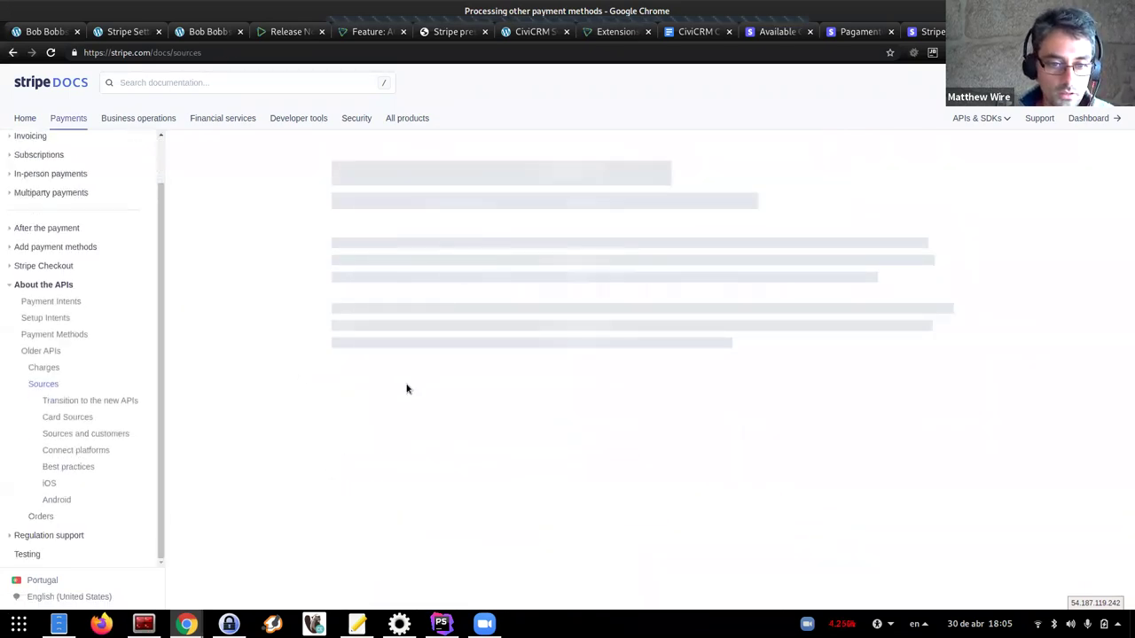
scroll(426, 390, down, 5)
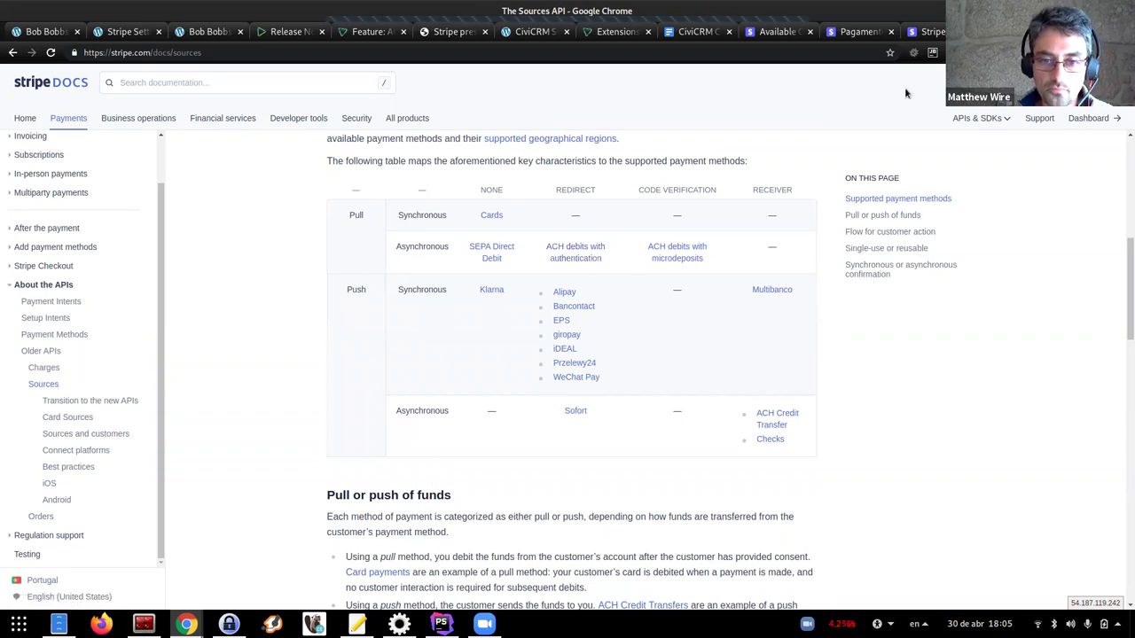
click(454, 31)
scroll(467, 414, down, 5)
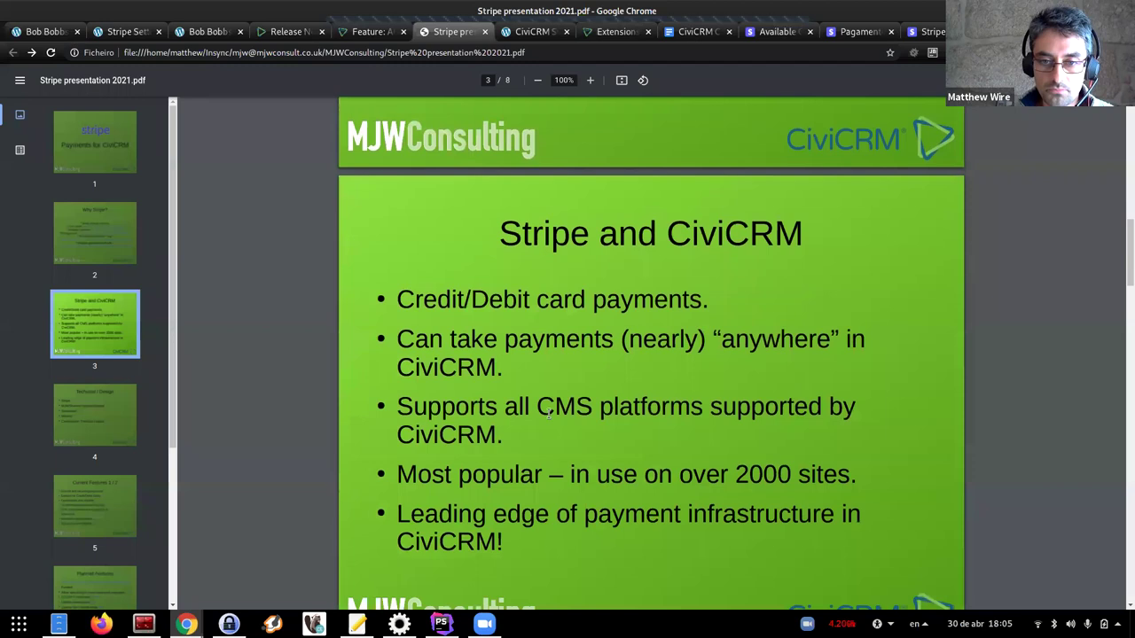
scroll(543, 417, down, 1)
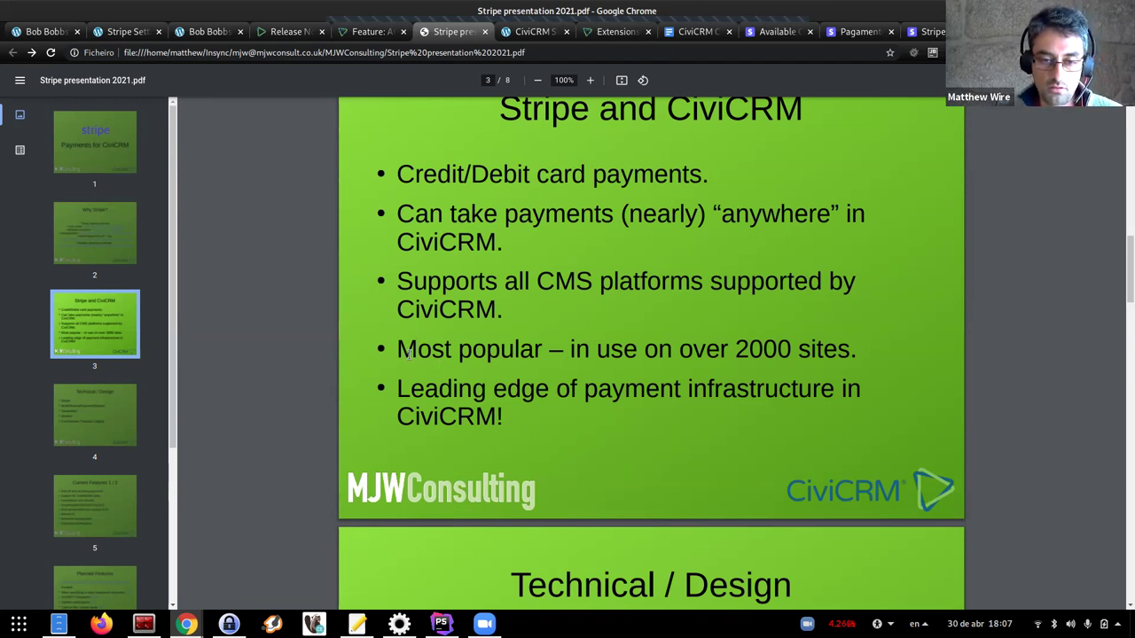
scroll(518, 365, down, 2)
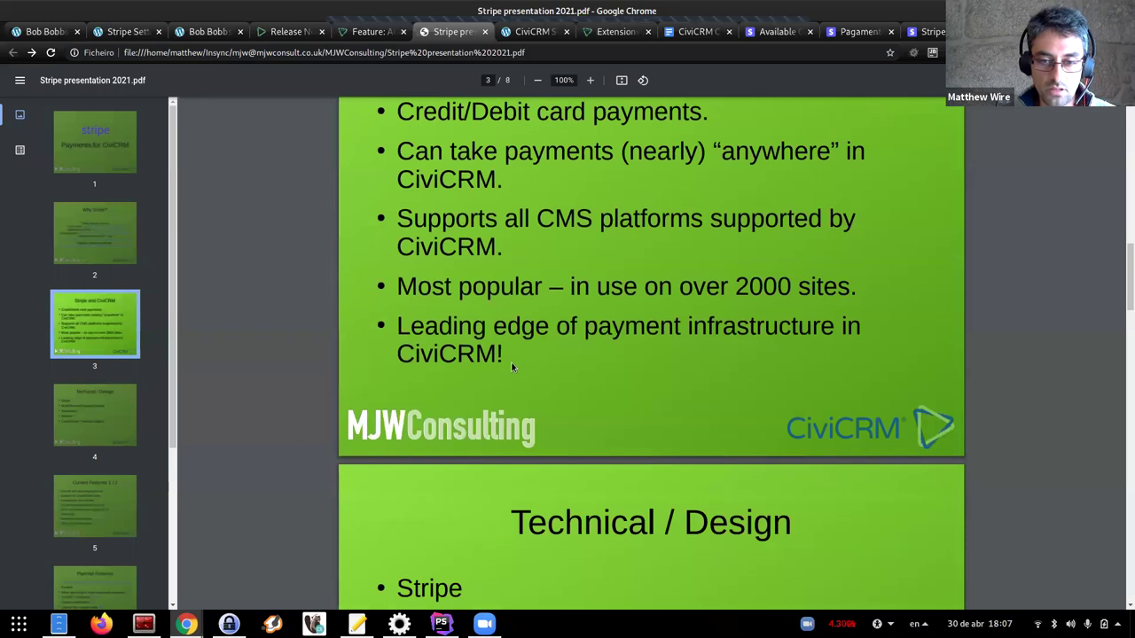
scroll(505, 359, up, 1)
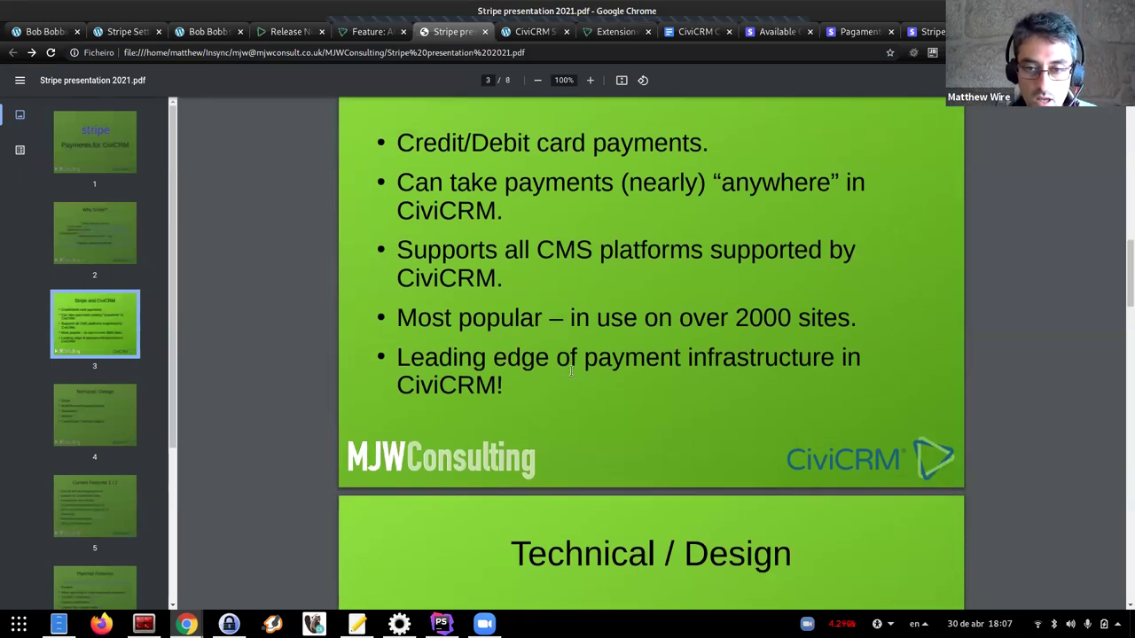
scroll(566, 357, down, 1)
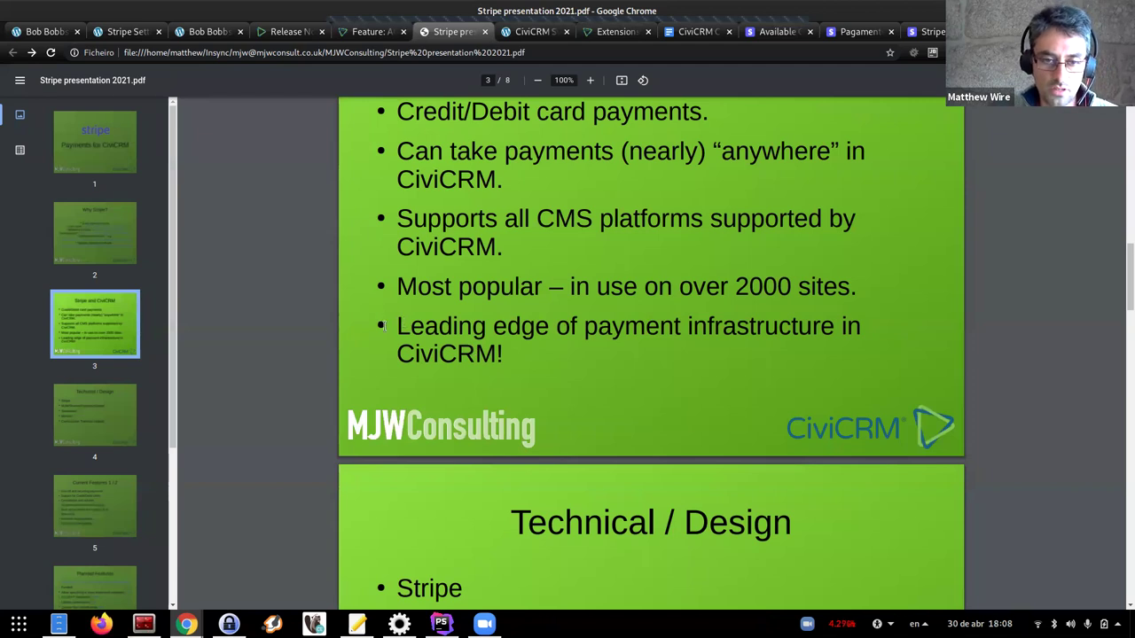
scroll(382, 327, down, 1)
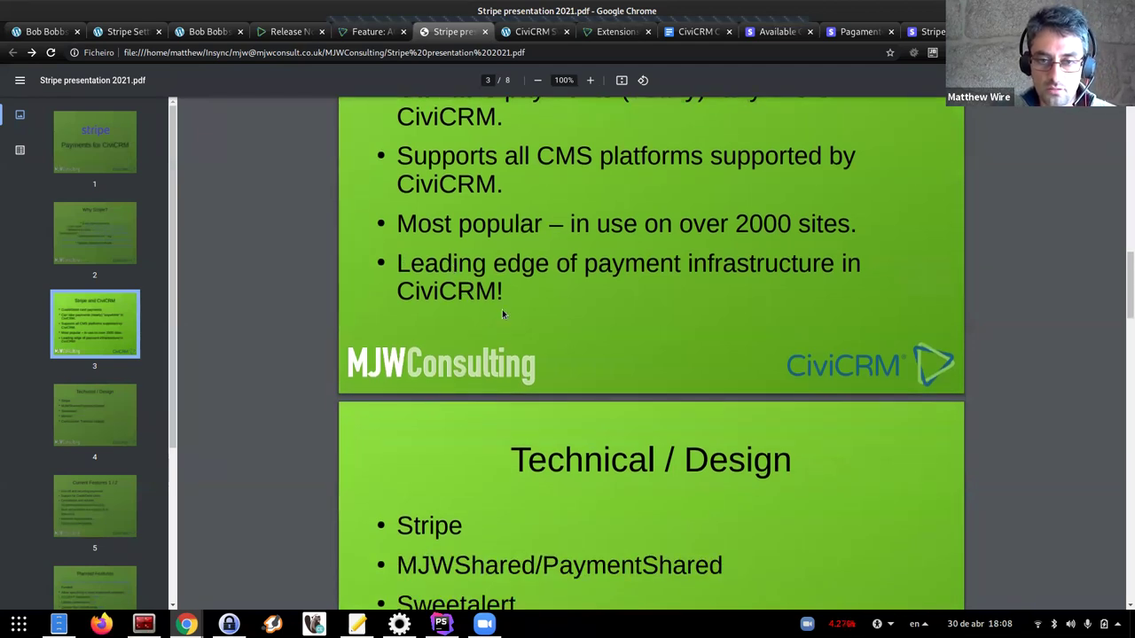
Scroll the PDF down to slide 4, 'Technical / Design'
scroll(438, 341, down, 5)
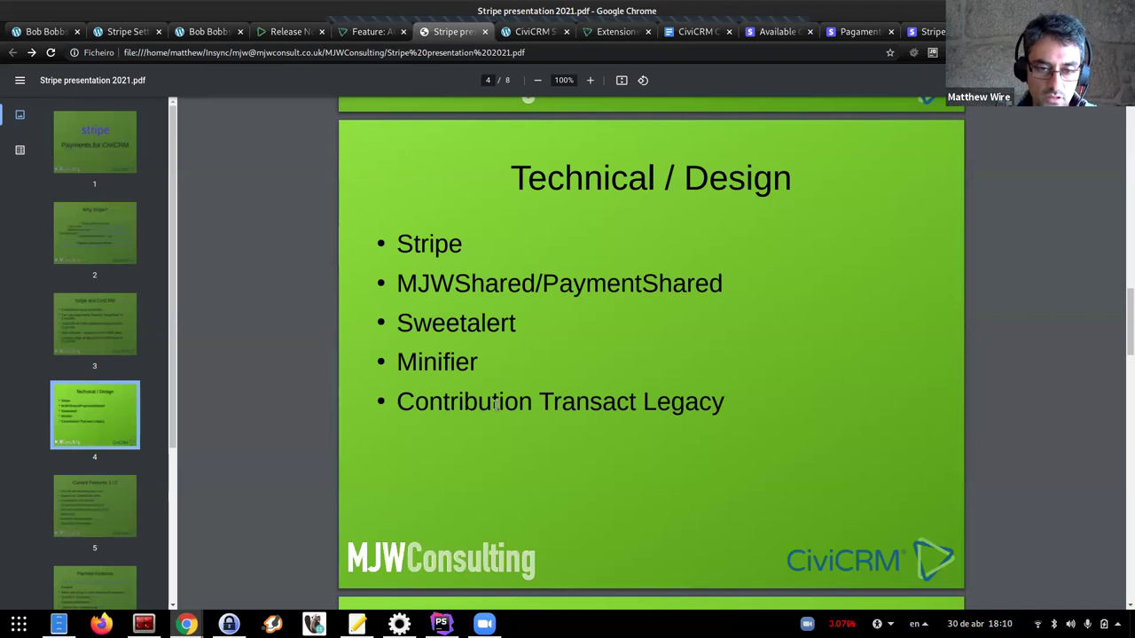
scroll(495, 398, down, 1)
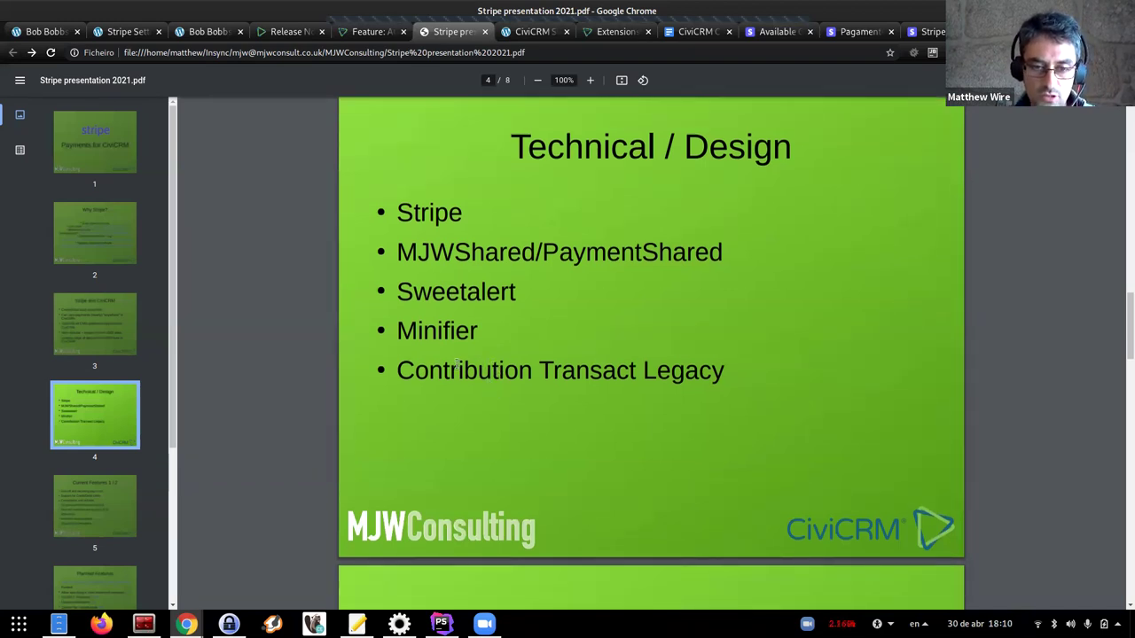
scroll(501, 390, down, 1)
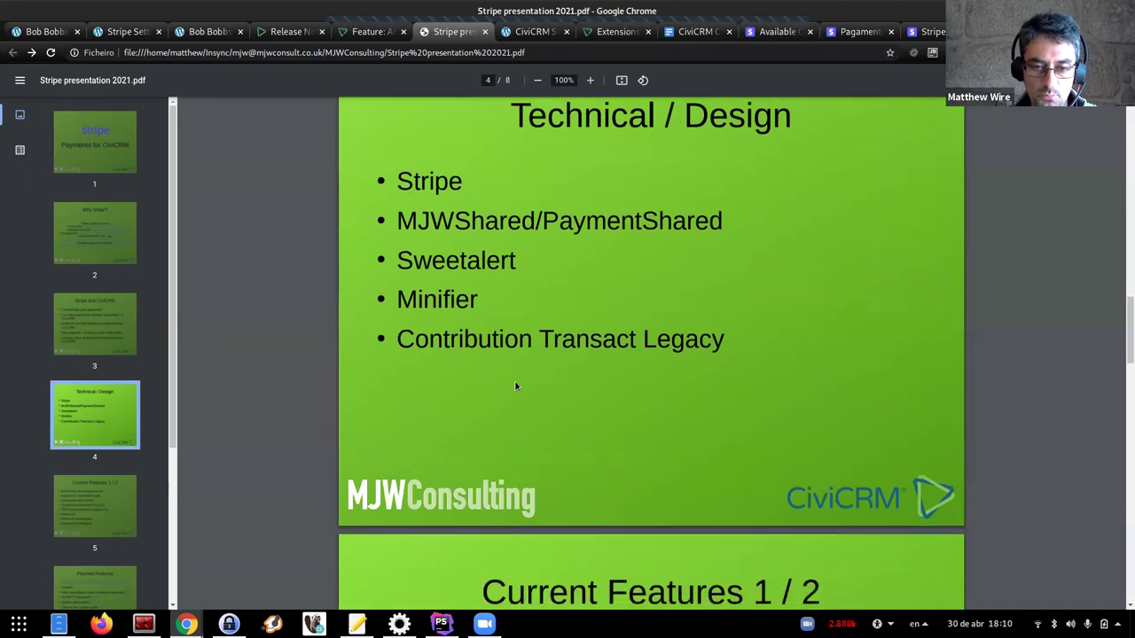
scroll(476, 359, down, 1)
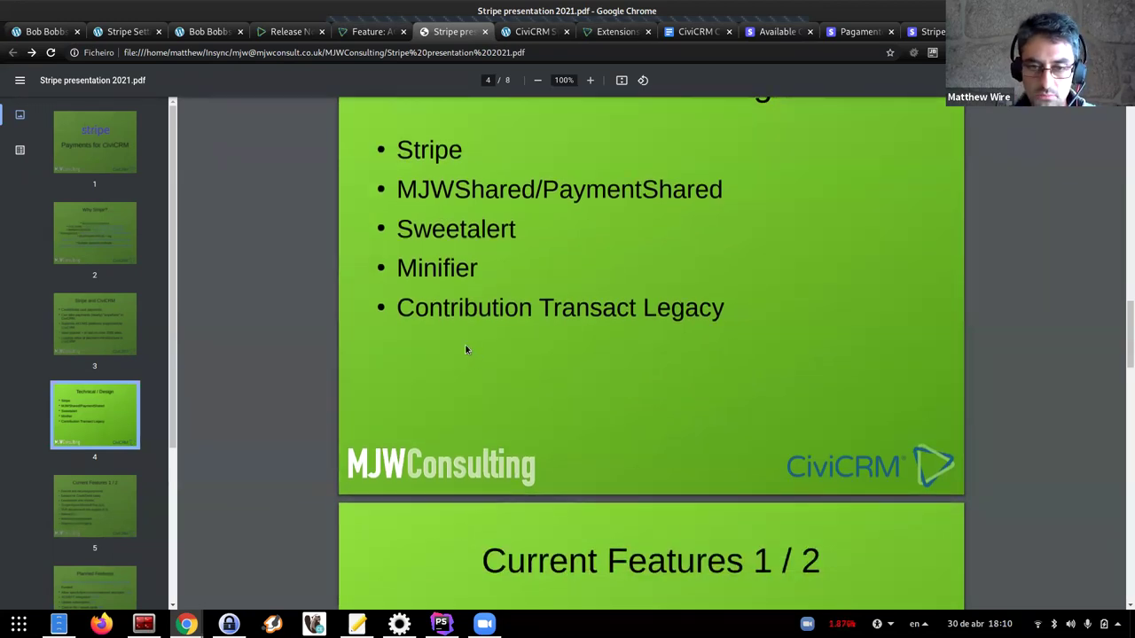
Scroll the PDF through slide 5, 'Current Features 1 / 2', on to slide 6, 'Planned Features'
scroll(452, 344, down, 5)
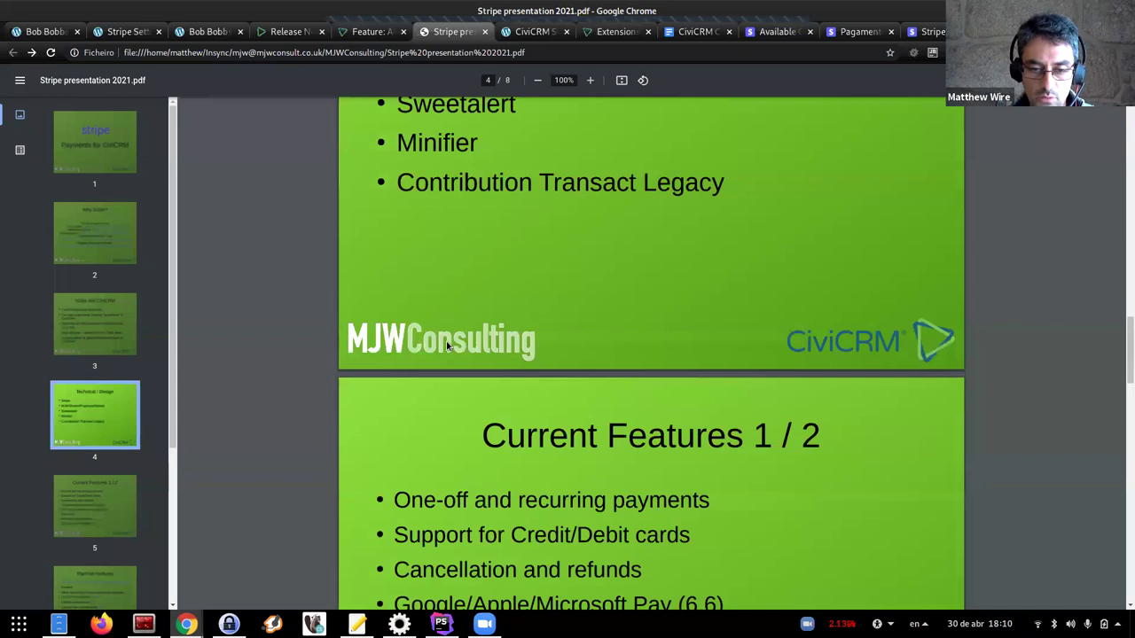
scroll(598, 397, down, 3)
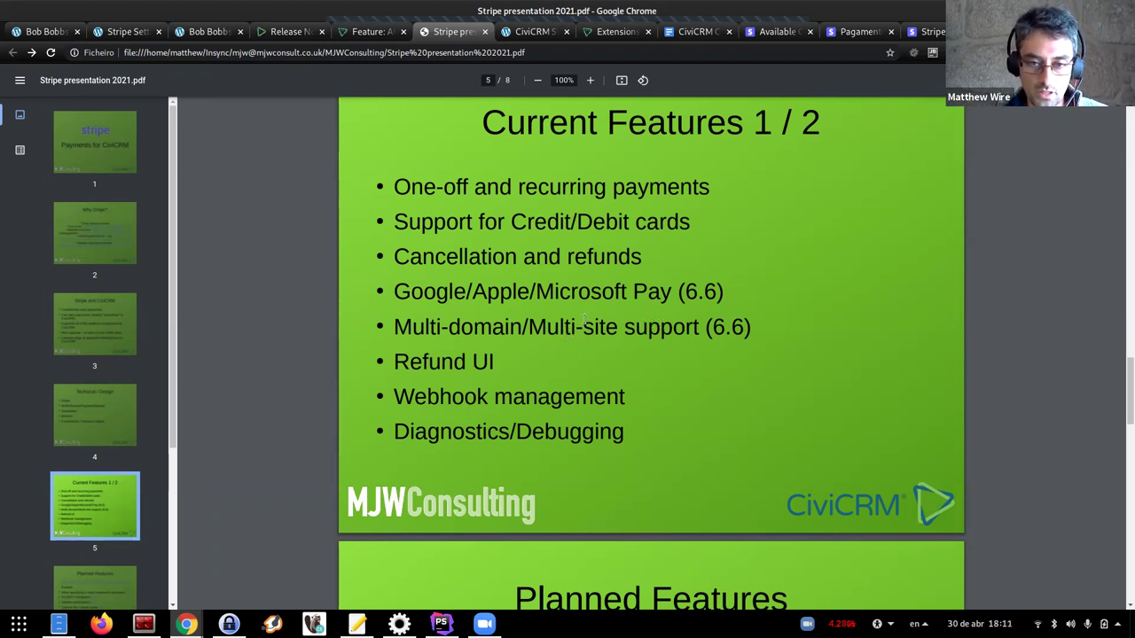
scroll(577, 335, down, 1)
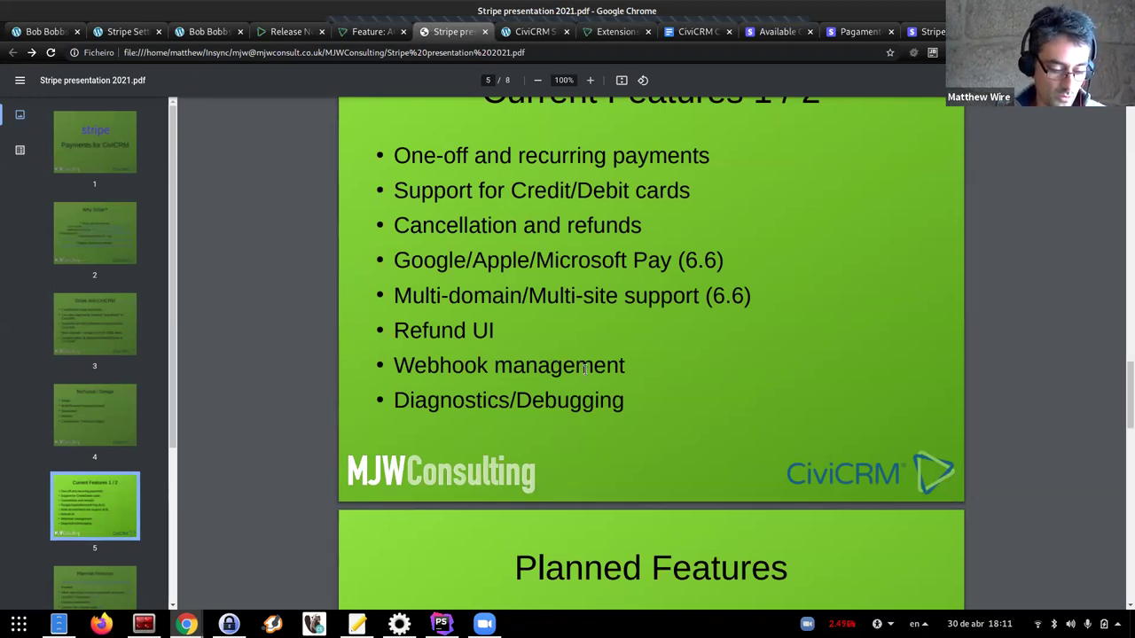
scroll(582, 380, down, 3)
Scroll the PDF to slide 6, Planned Features, listing funded items !150, #200, #18 and #64
scroll(424, 381, down, 1)
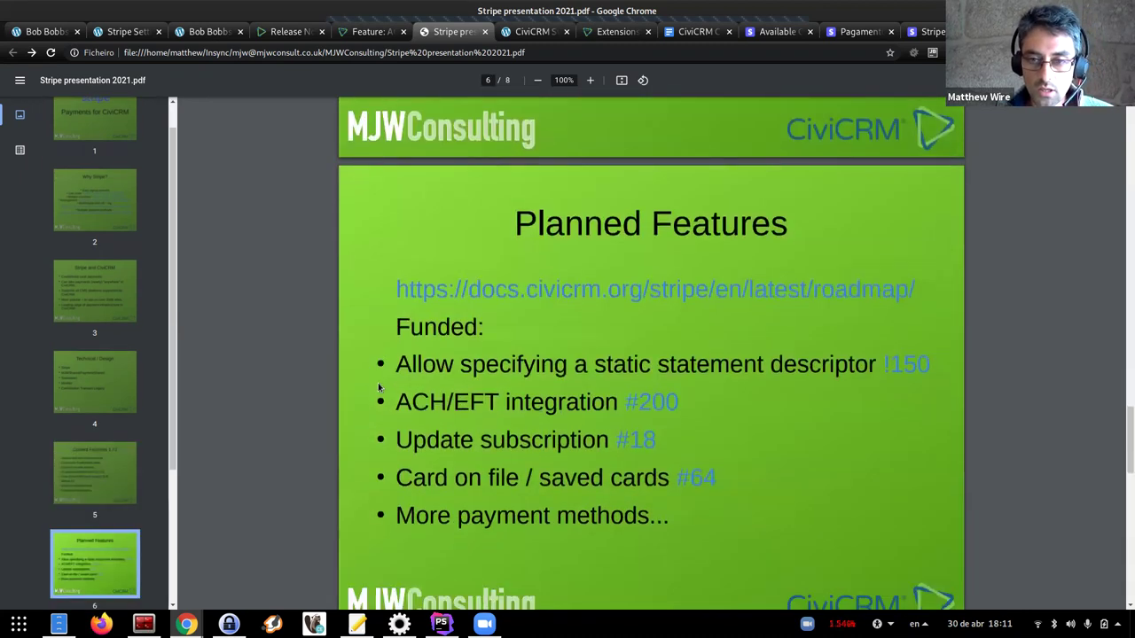
scroll(373, 378, down, 1)
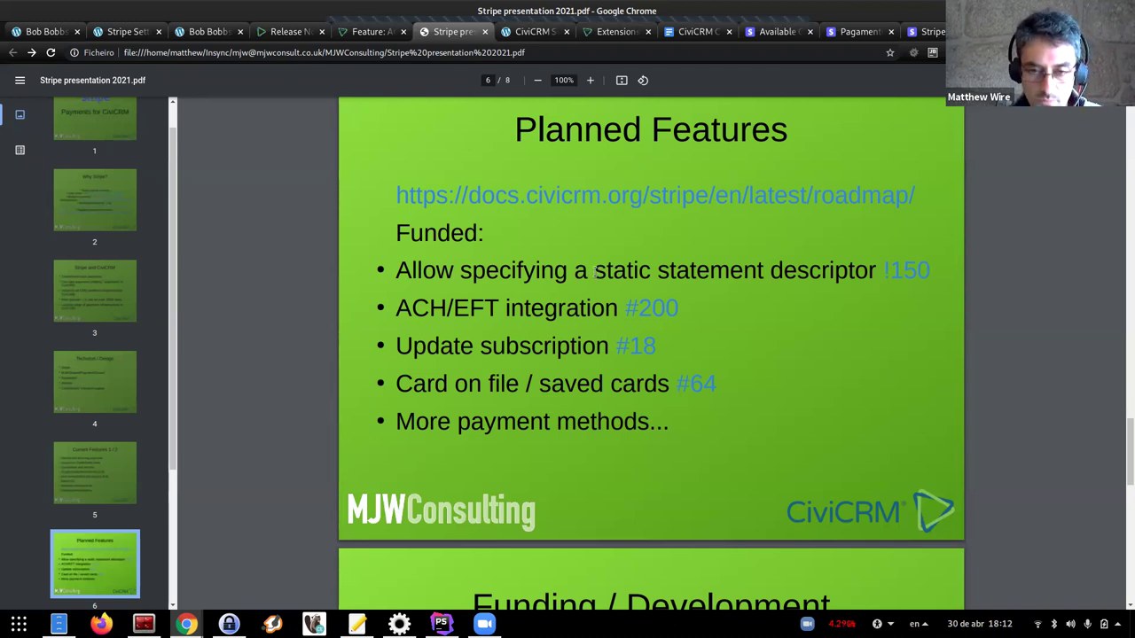
Open merge request !150 and linked issue #305 from slide 6, then return to the Stripe slides
click(911, 270)
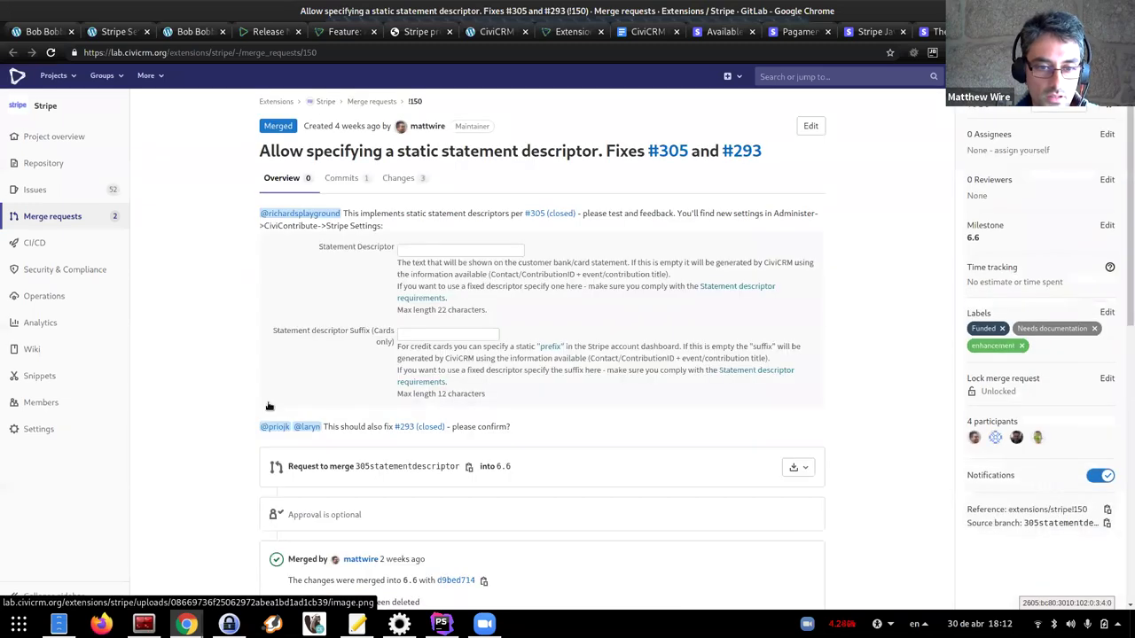
scroll(311, 330, down, 3)
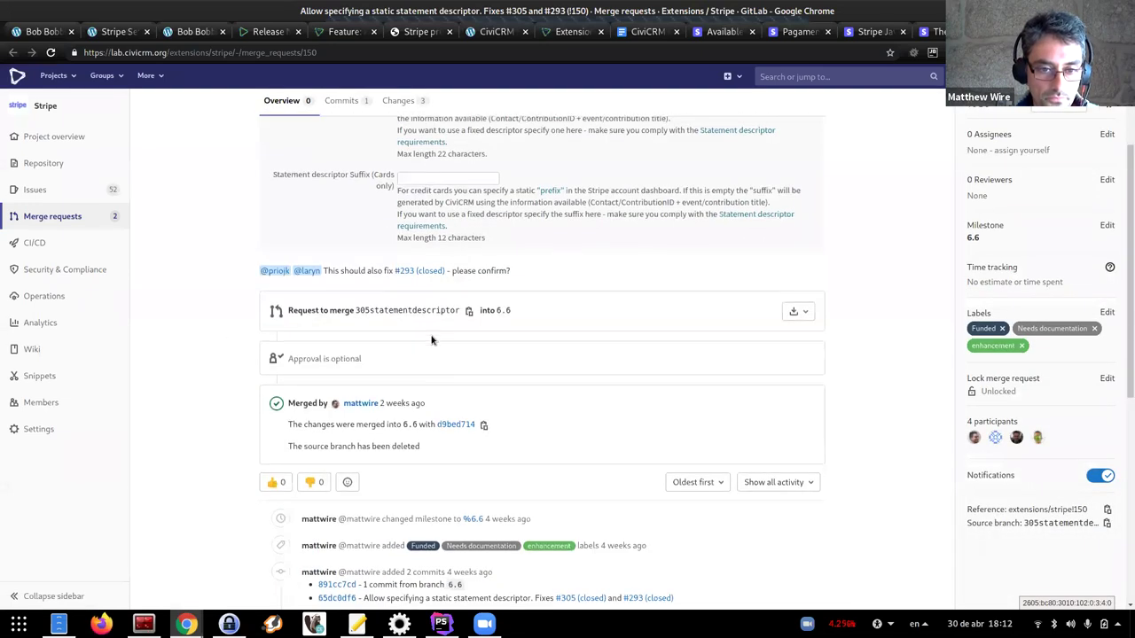
scroll(426, 339, up, 3)
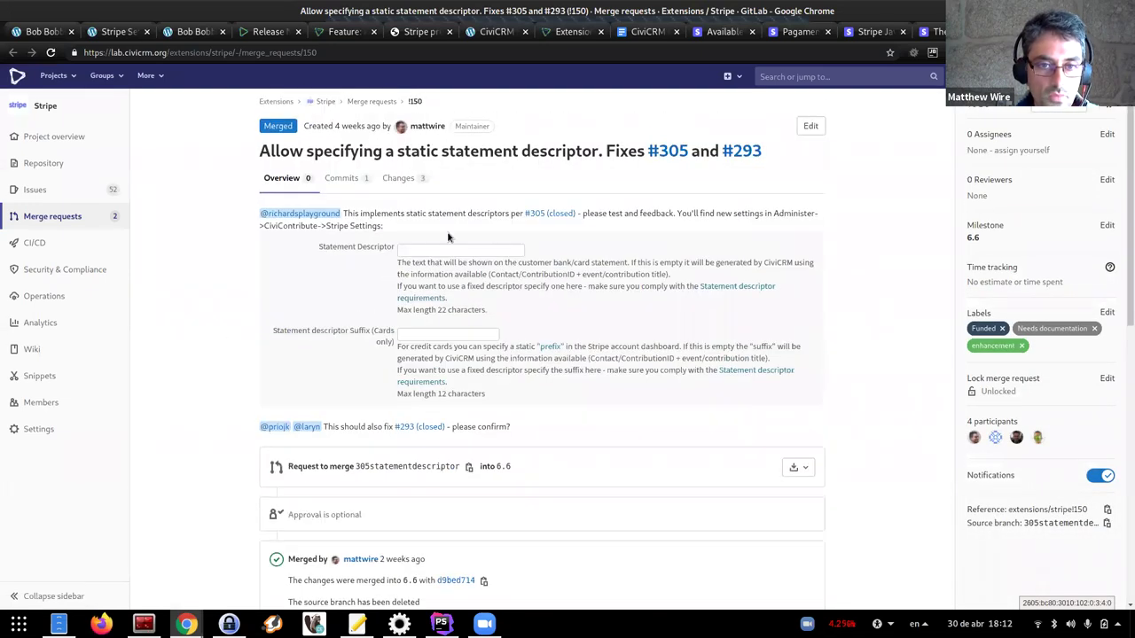
click(537, 214)
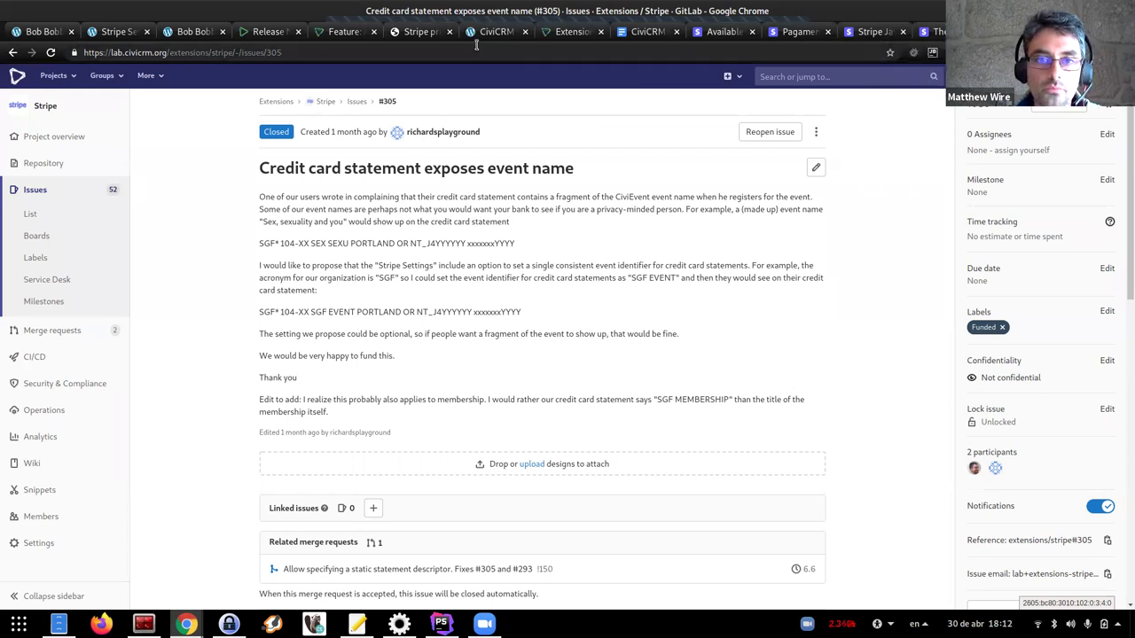
click(417, 34)
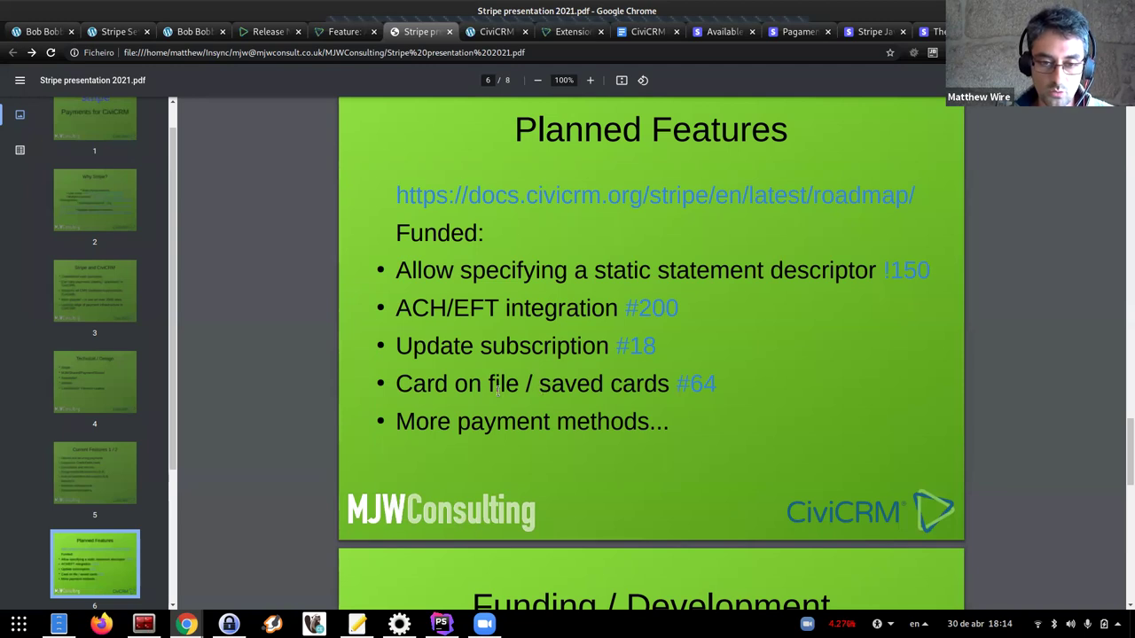
Scroll the PDF to slide 7, Funding / Development, covering contributions and support/consultancy options
scroll(499, 391, down, 1)
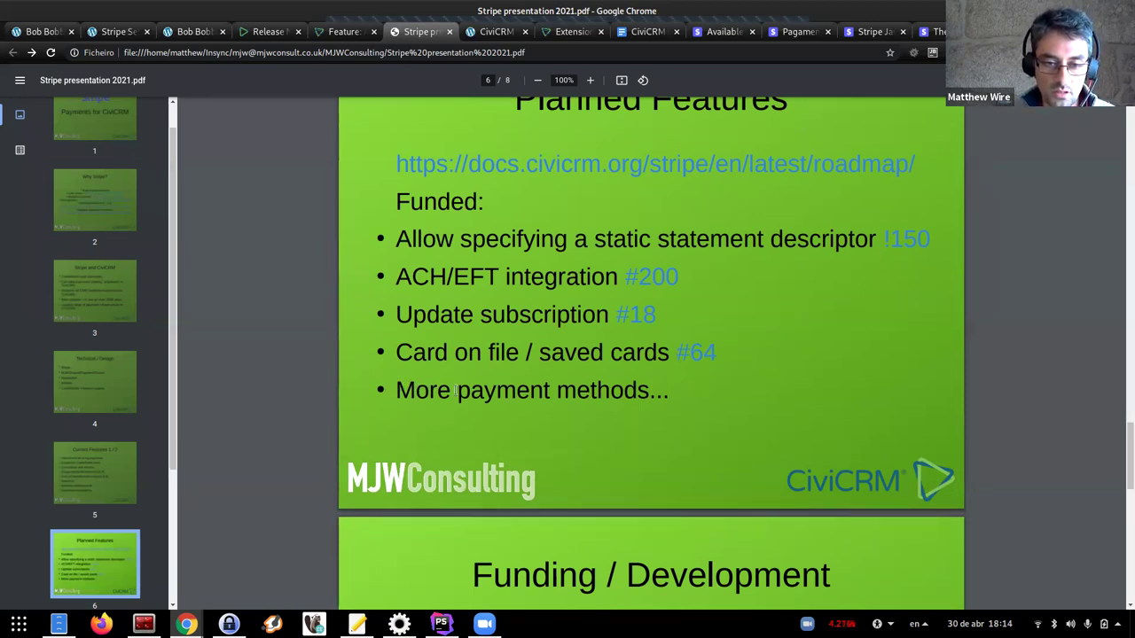
scroll(431, 378, down, 2)
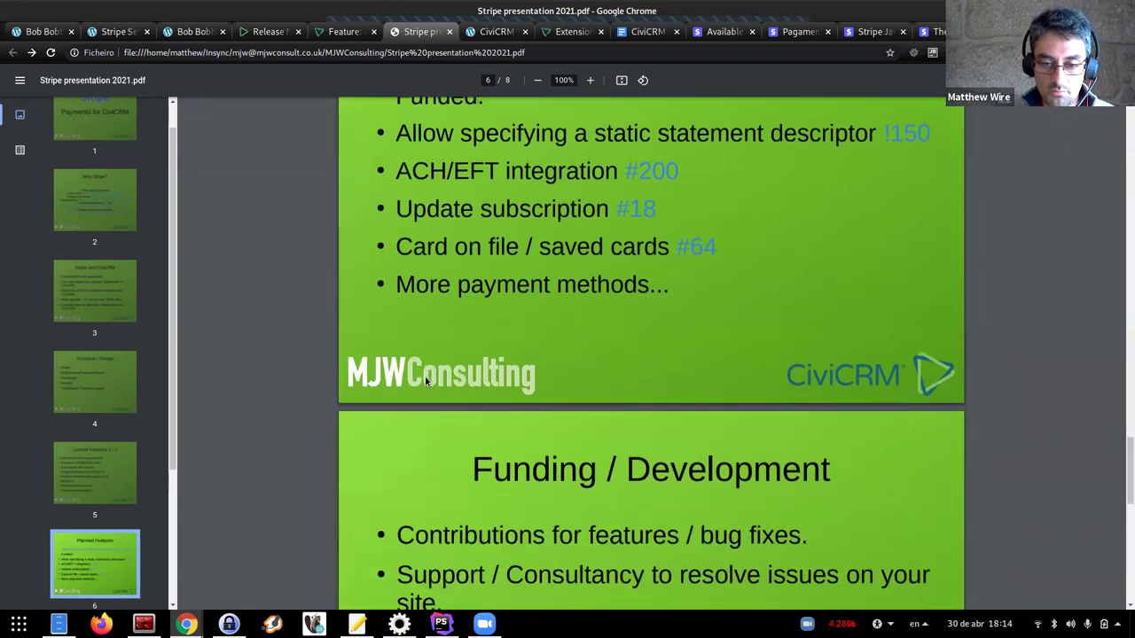
scroll(399, 359, up, 3)
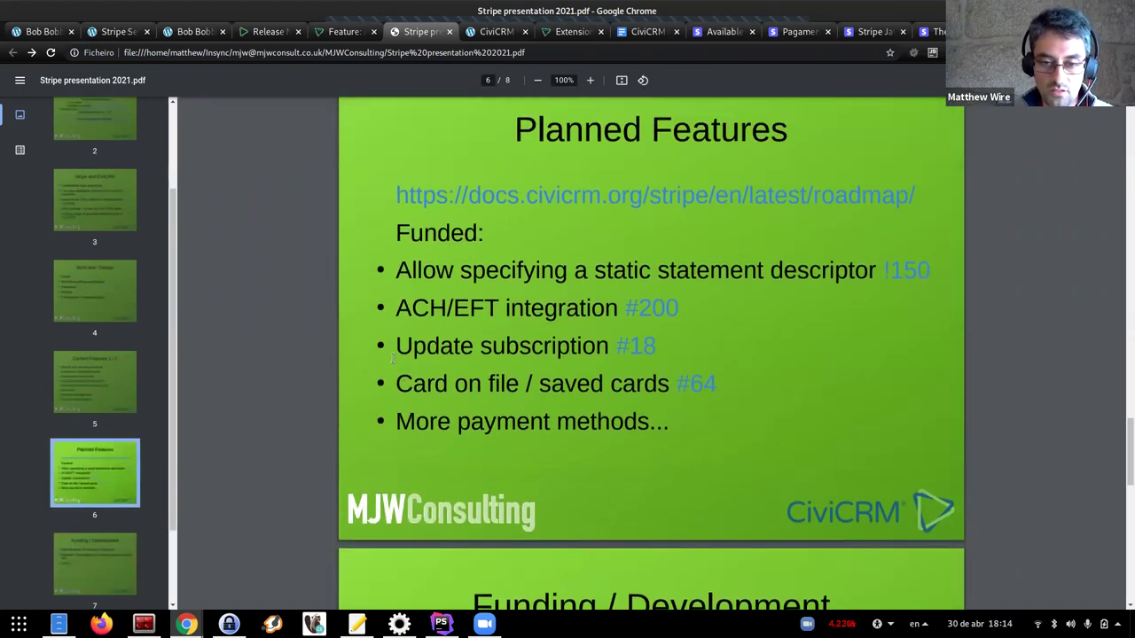
scroll(390, 407, down, 2)
scroll(399, 459, down, 5)
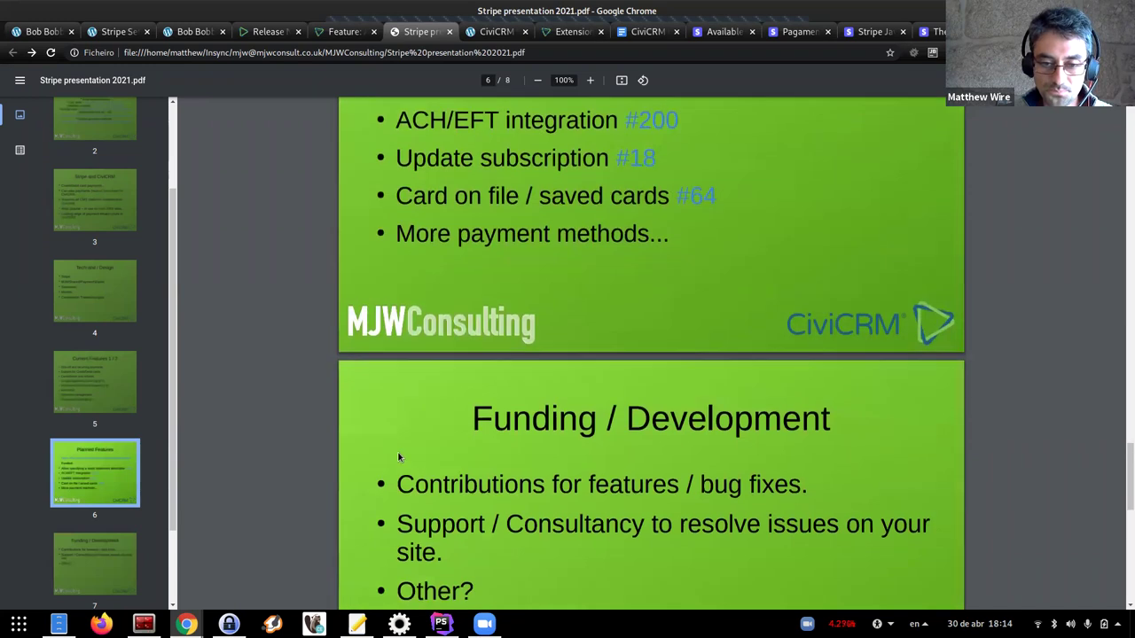
scroll(465, 412, up, 1)
scroll(545, 357, down, 2)
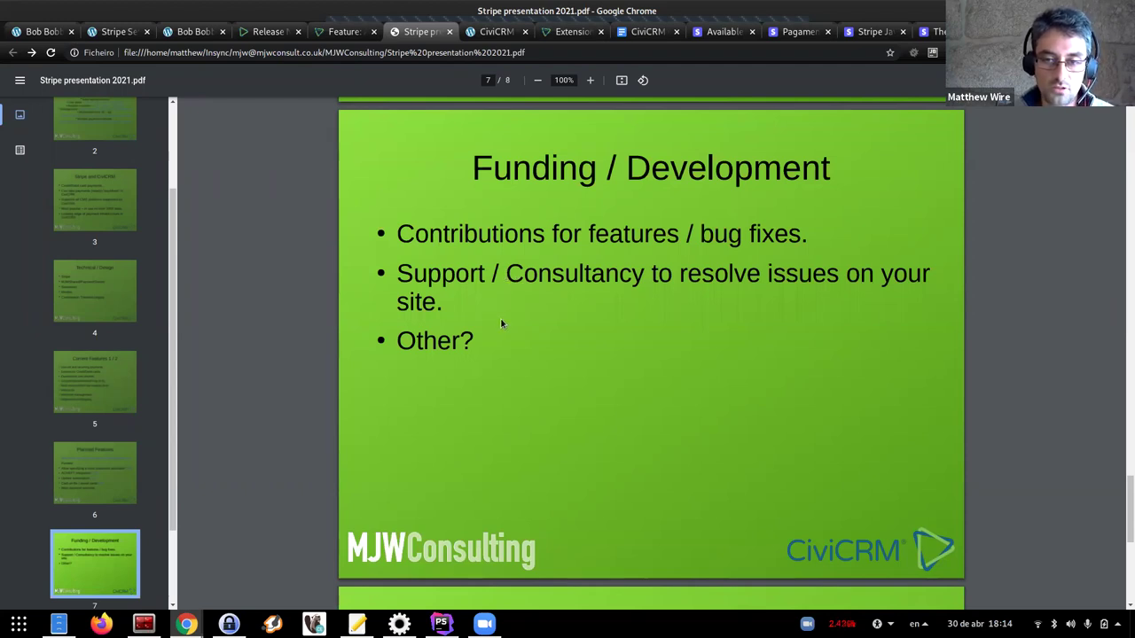
Scroll to the final slide 8 of 8, thanking viewers in several languages
scroll(493, 320, down, 1)
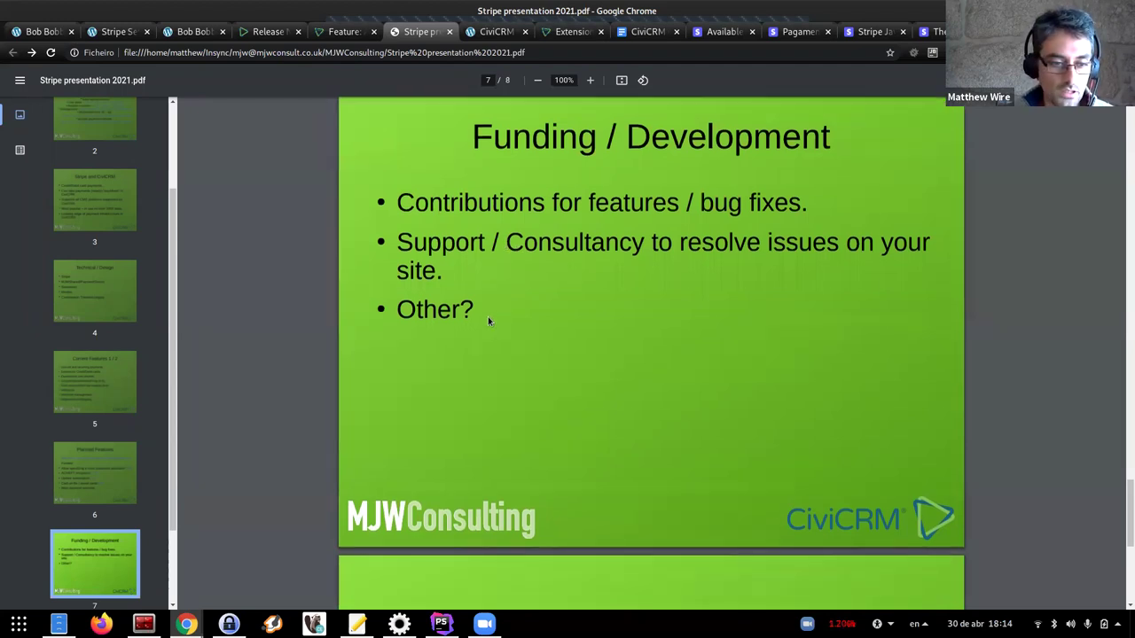
scroll(492, 302, down, 3)
scroll(491, 298, down, 3)
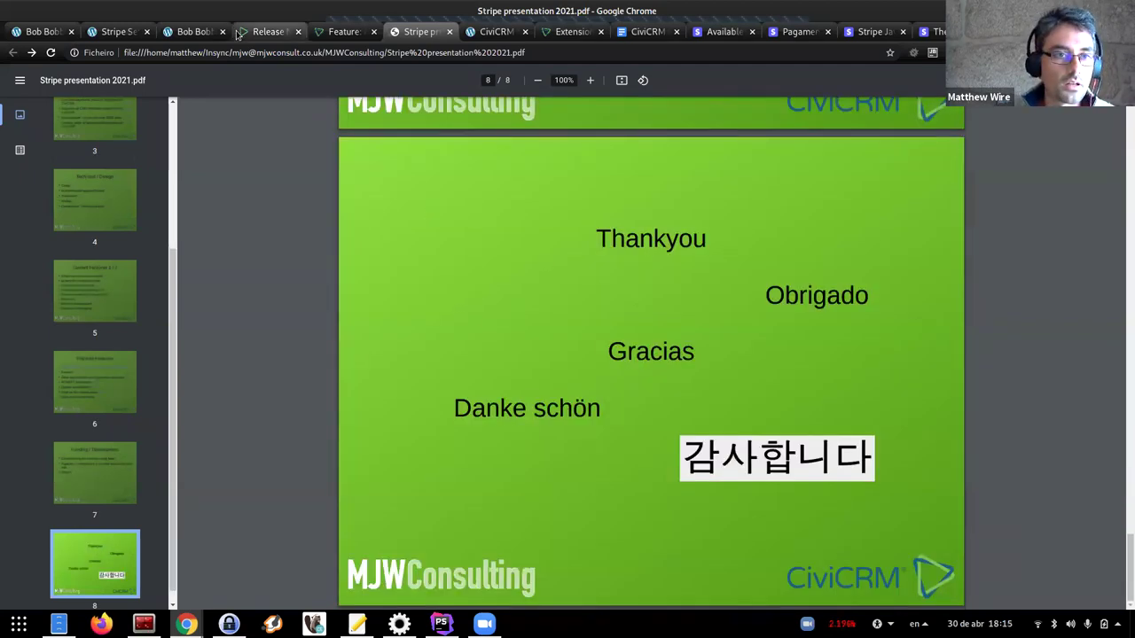
mouse_move(186, 624)
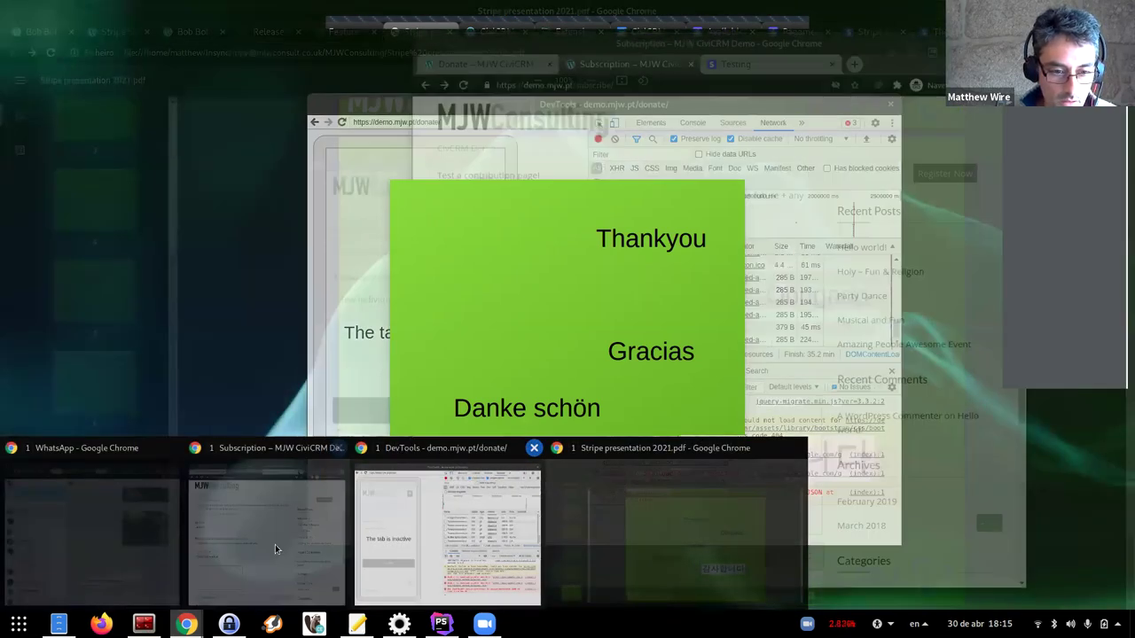
click(275, 545)
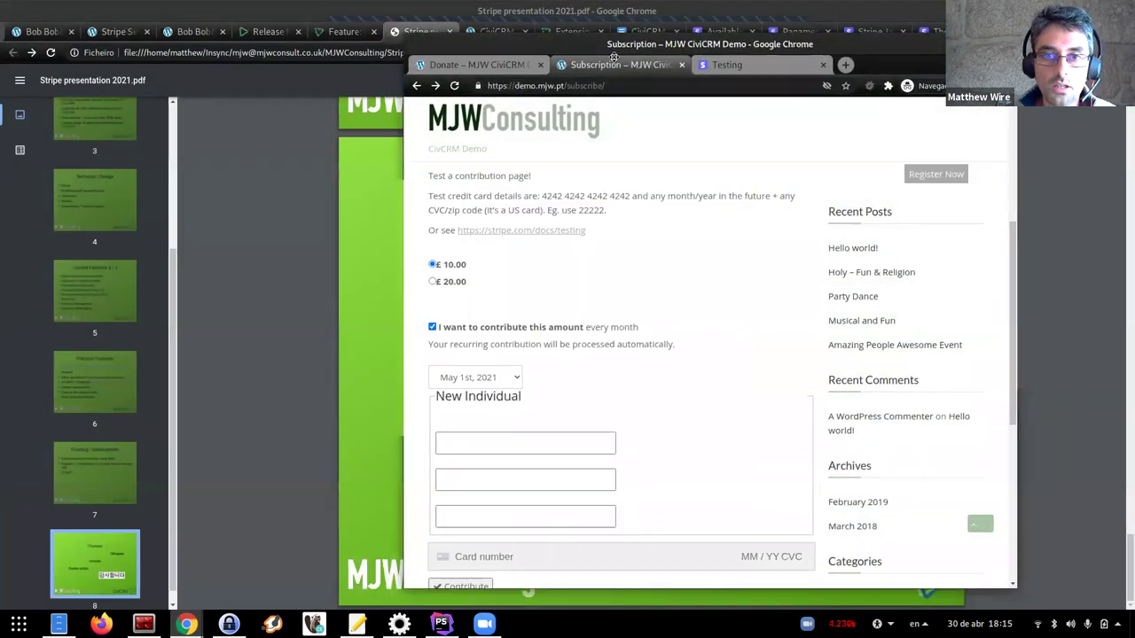
click(420, 77)
click(479, 94)
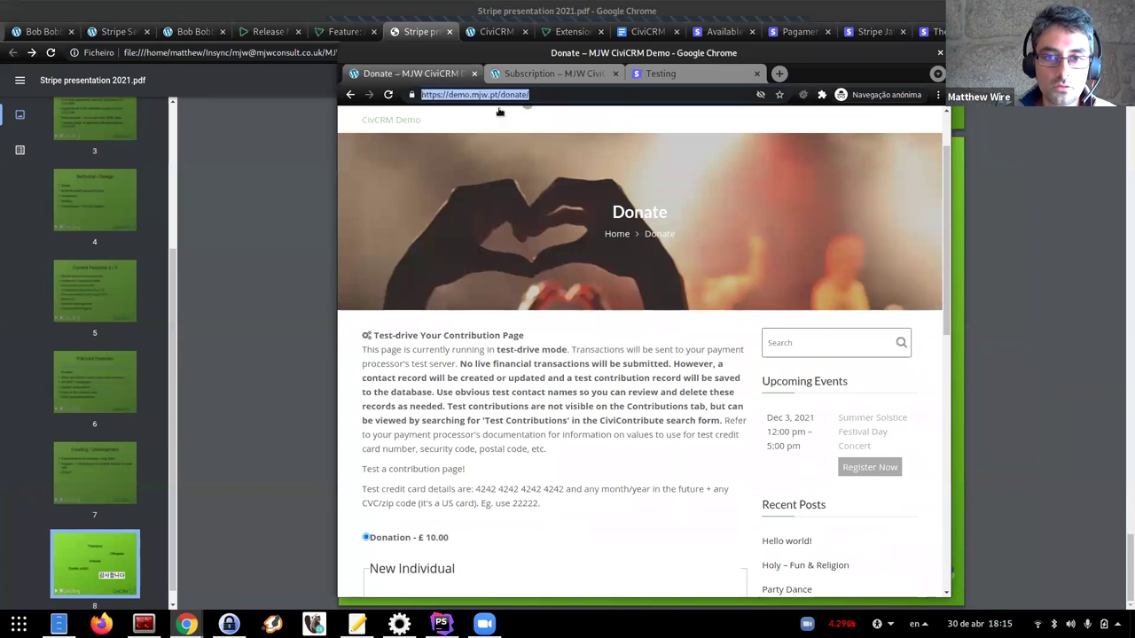
drag(367, 61, 309, 55)
key(Return)
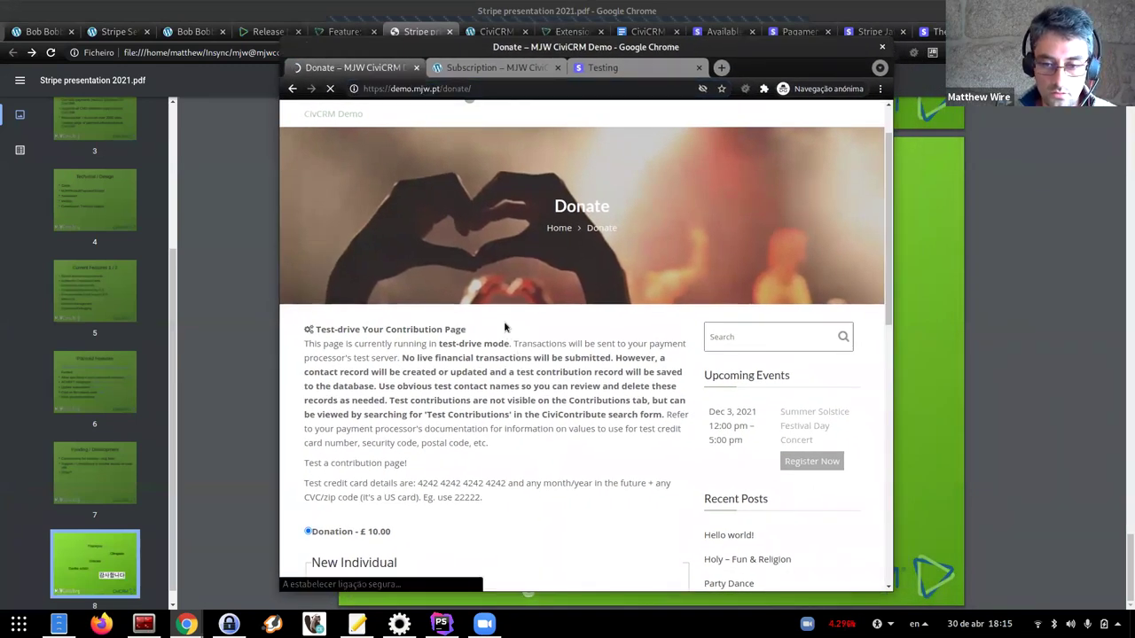
scroll(535, 304, down, 3)
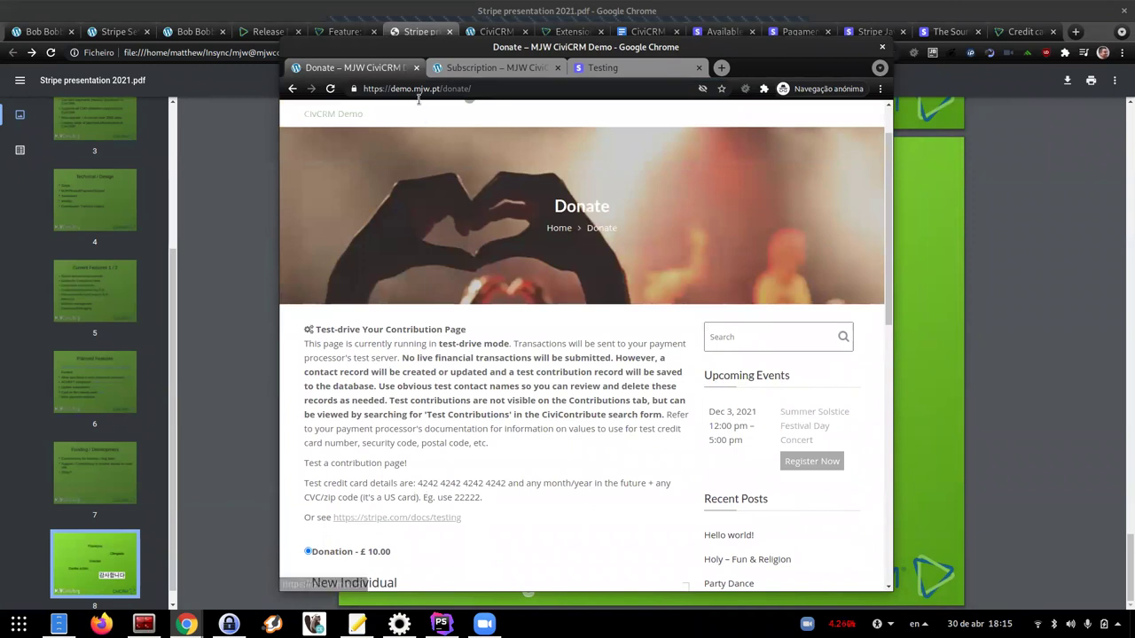
drag(394, 51, 413, 46)
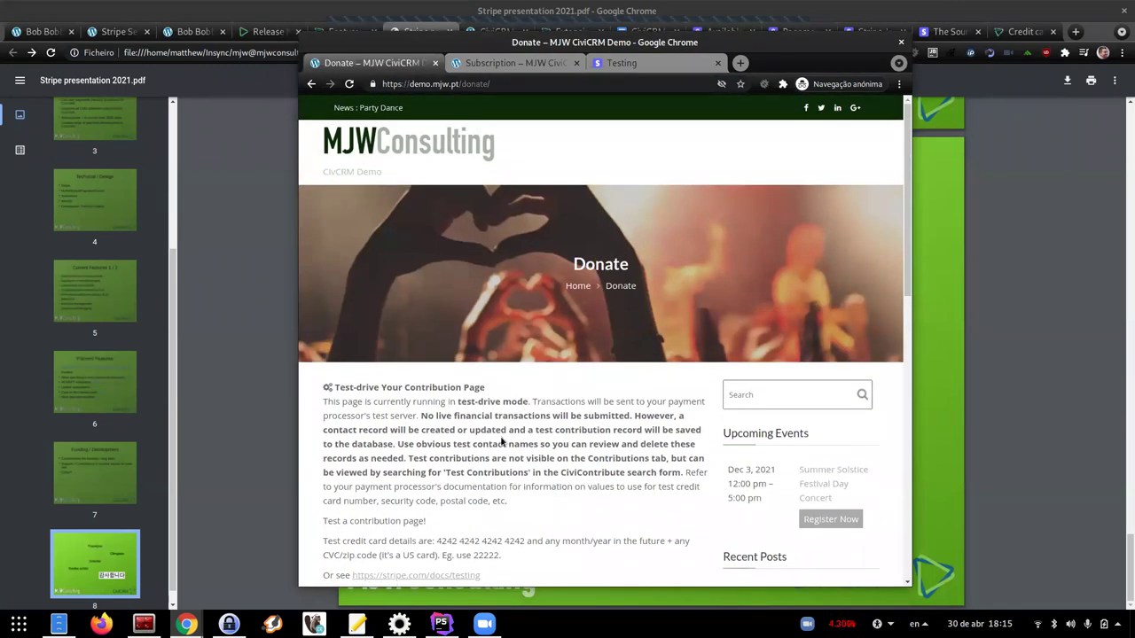
scroll(501, 434, down, 1)
scroll(501, 434, down, 2)
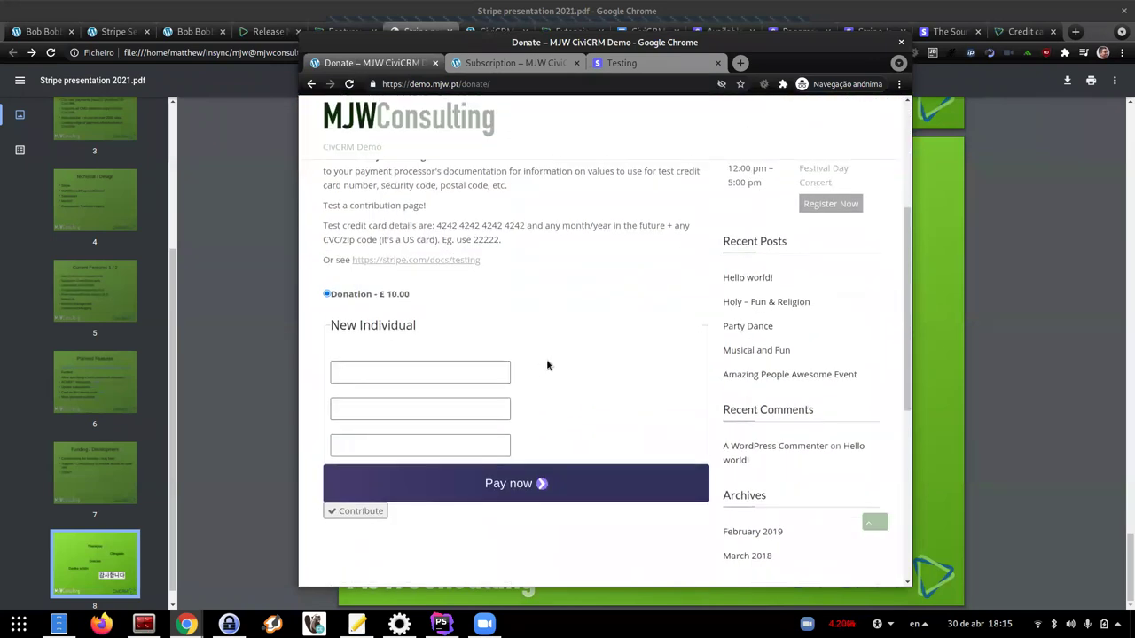
scroll(523, 355, up, 1)
drag(441, 48, 450, 57)
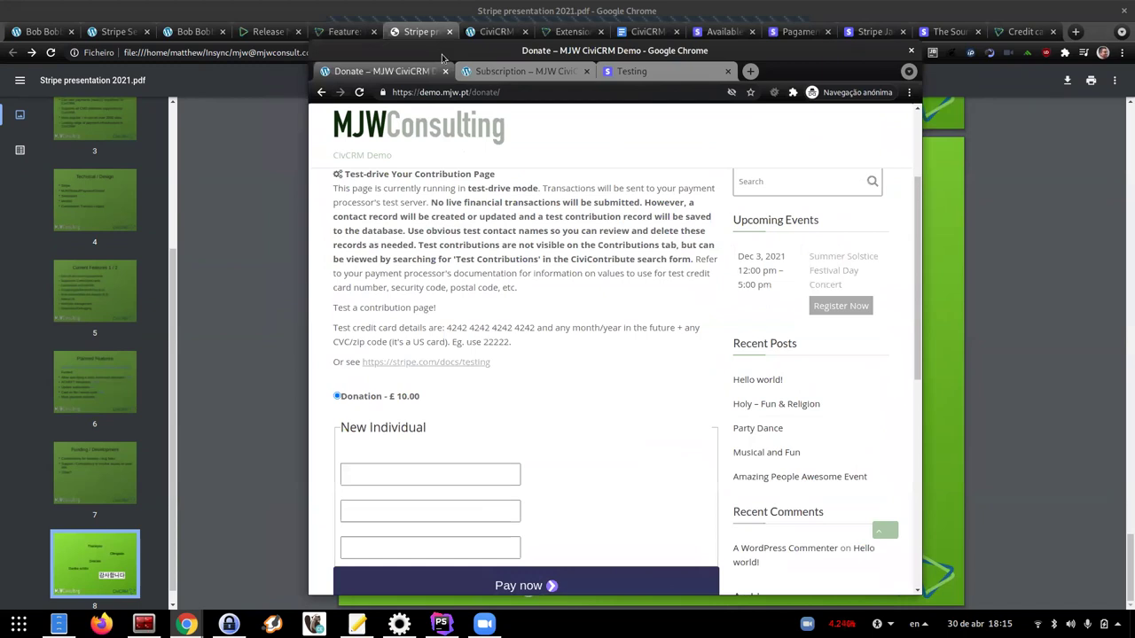
On the Stripe Settings page, clear the PT country code and save
click(321, 42)
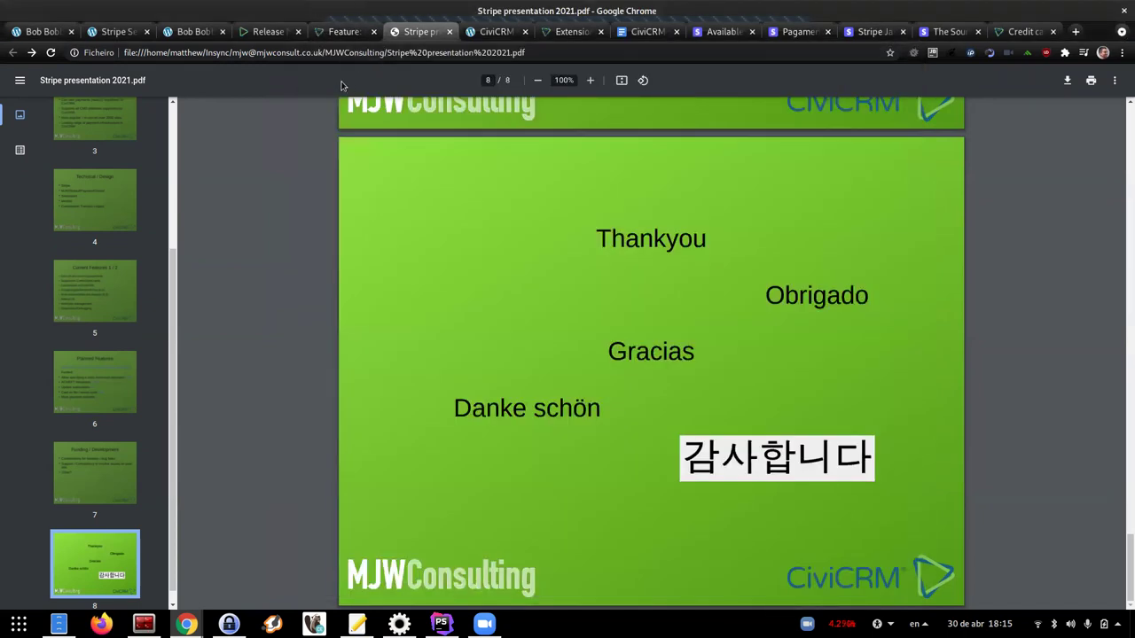
click(119, 31)
scroll(337, 286, up, 3)
scroll(337, 286, up, 3)
double_click(216, 266)
key(BackSpace)
click(129, 133)
Reload the Stripe Settings page and save the settings again
mouse_move(186, 624)
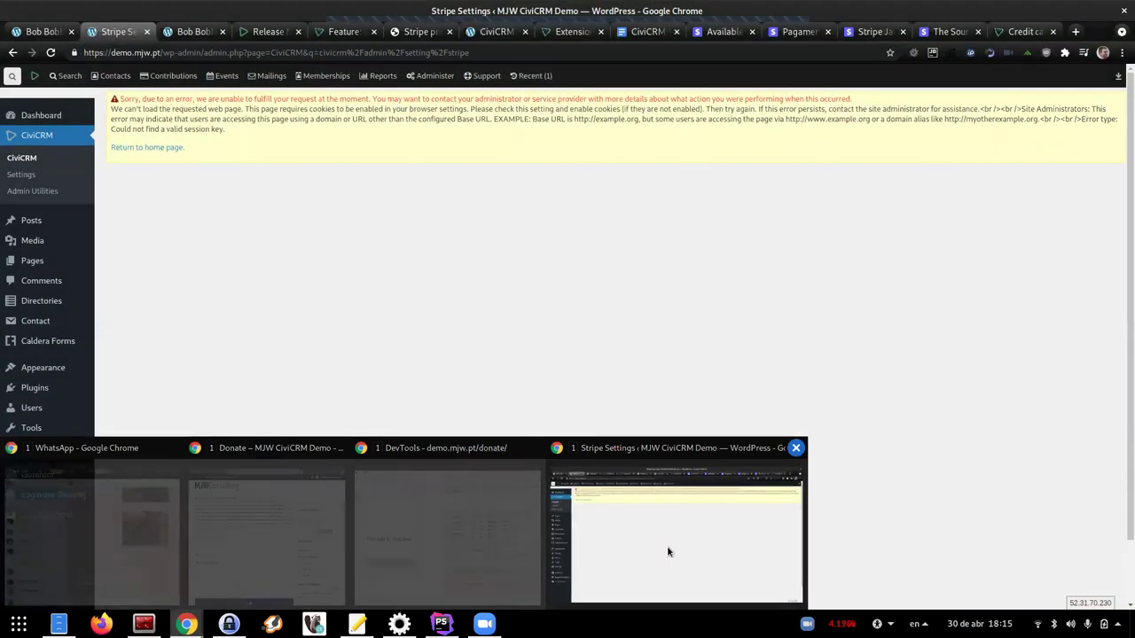
click(668, 551)
key(F5)
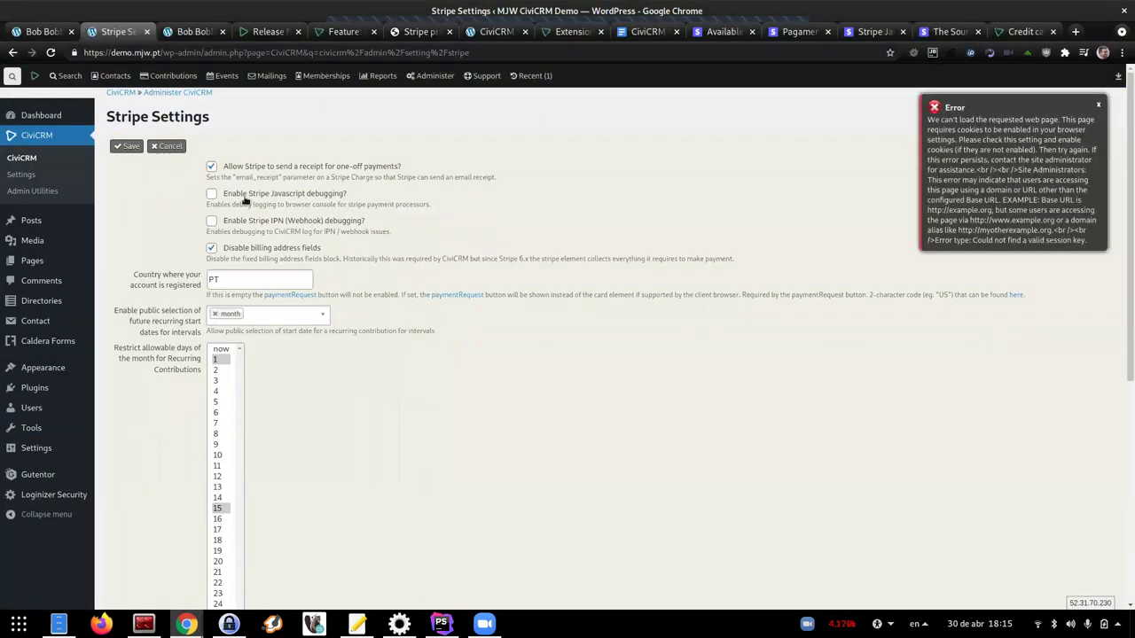
click(129, 146)
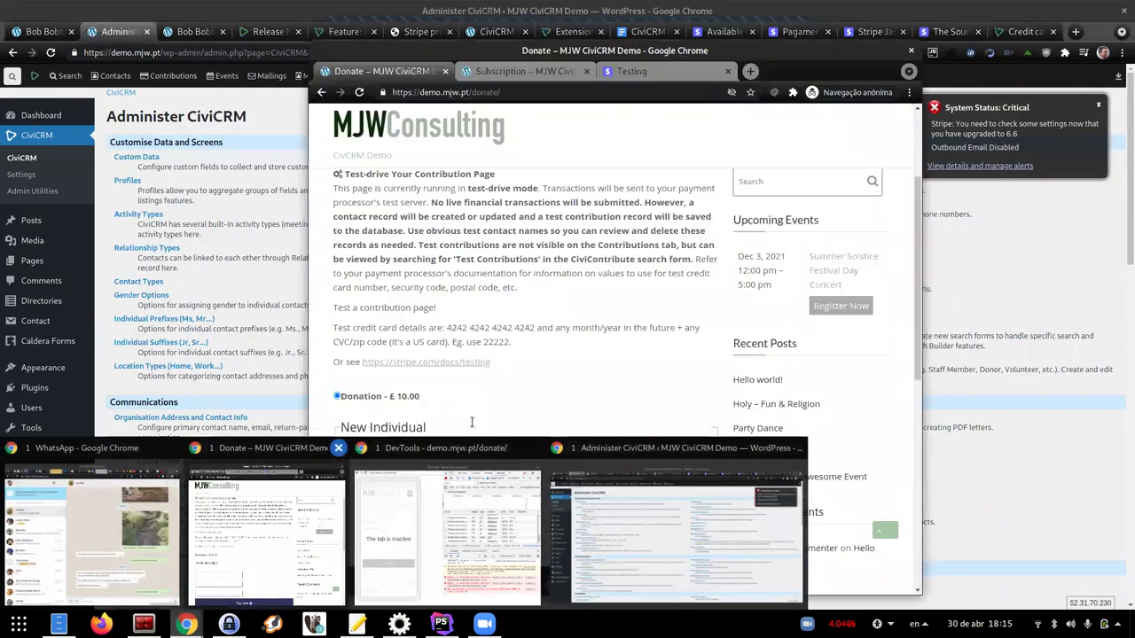
Reload the incognito Donate page for a fresh £10.00 form, then review the notes text file
click(266, 541)
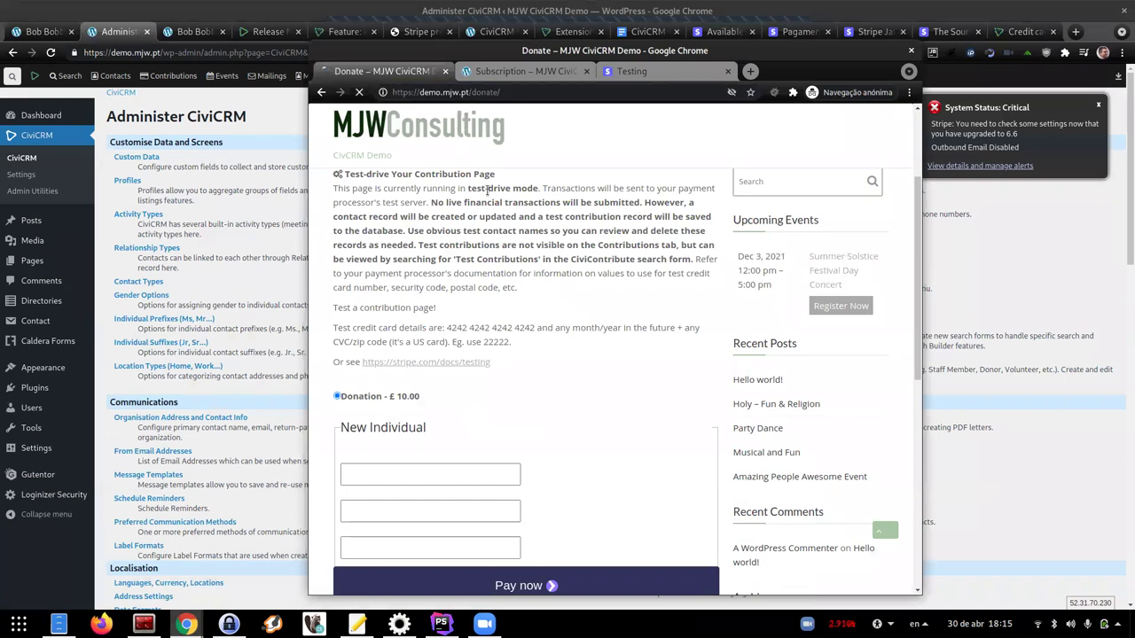
key(F5)
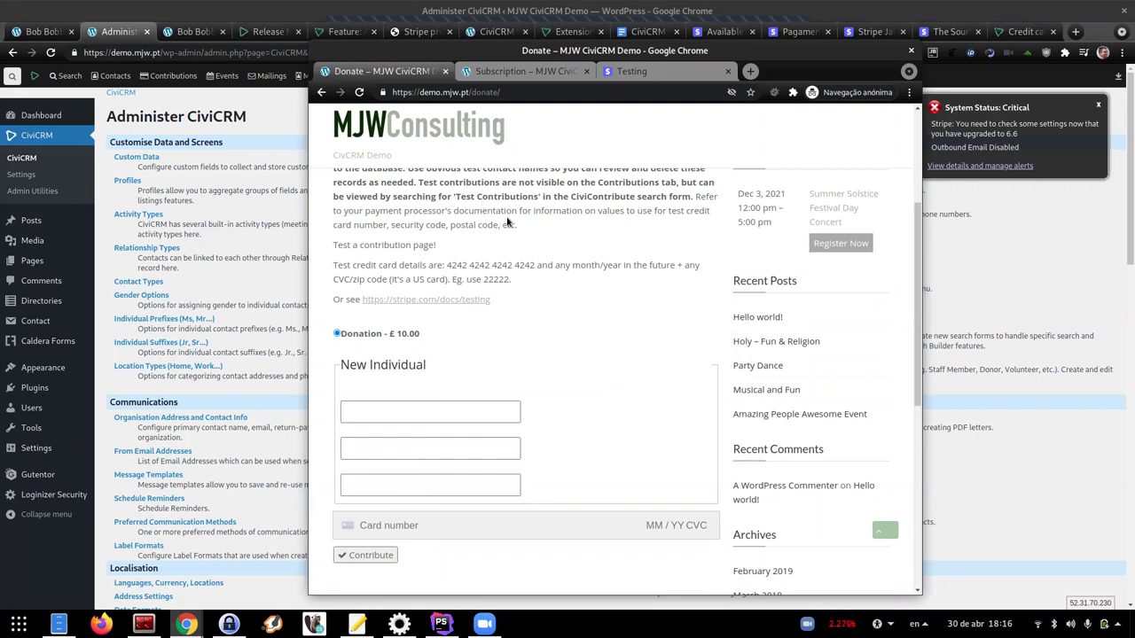
mouse_move(357, 624)
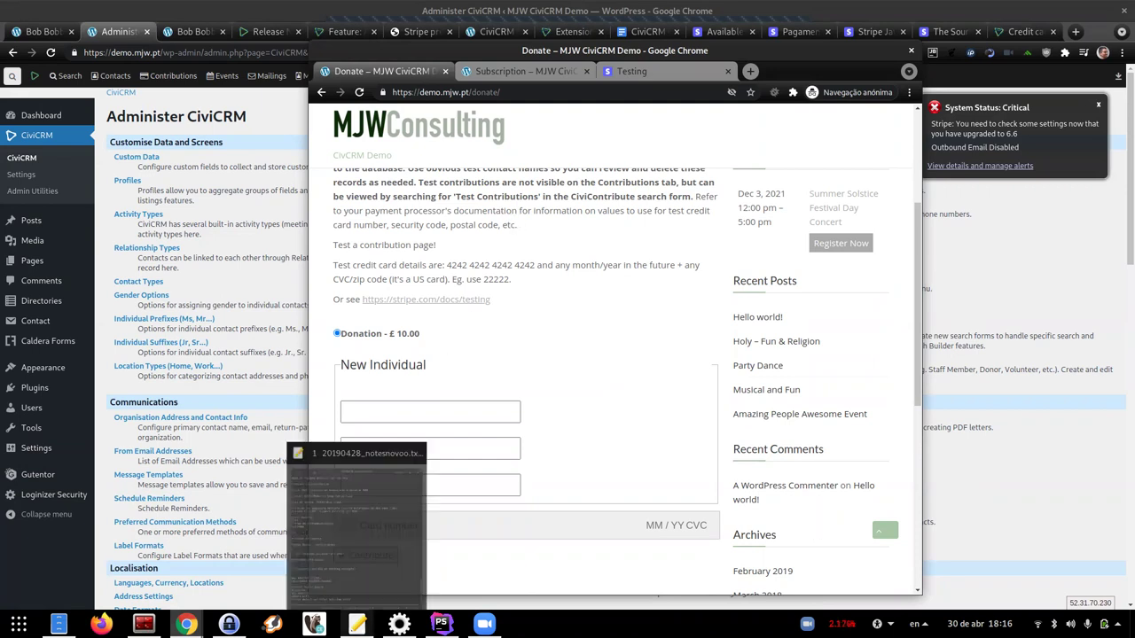
click(355, 576)
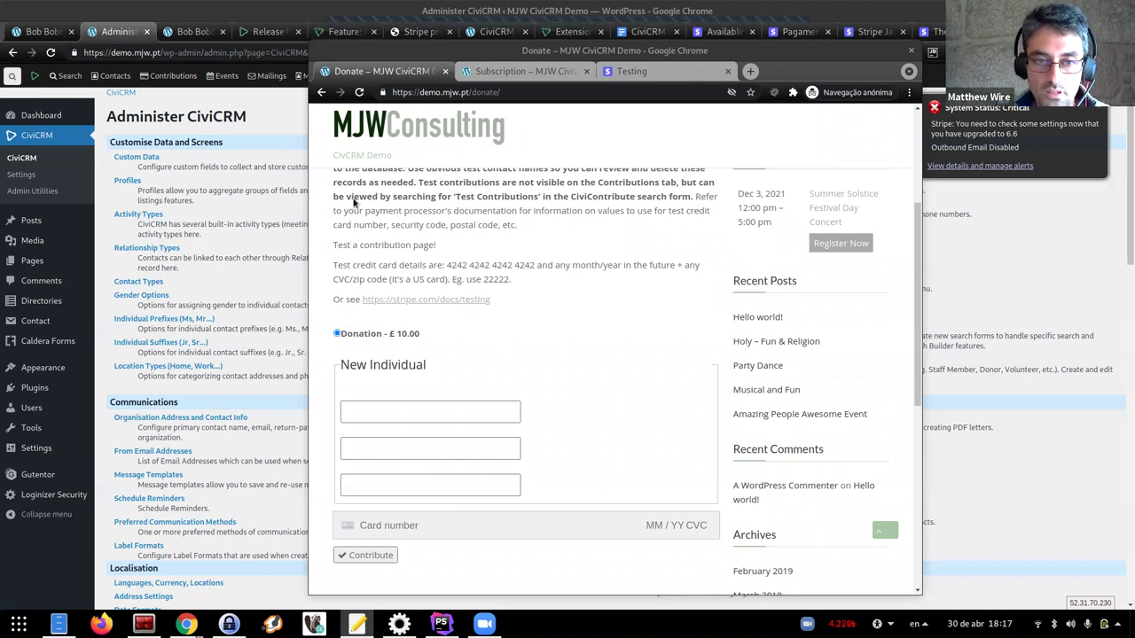
scroll(345, 206, up, 3)
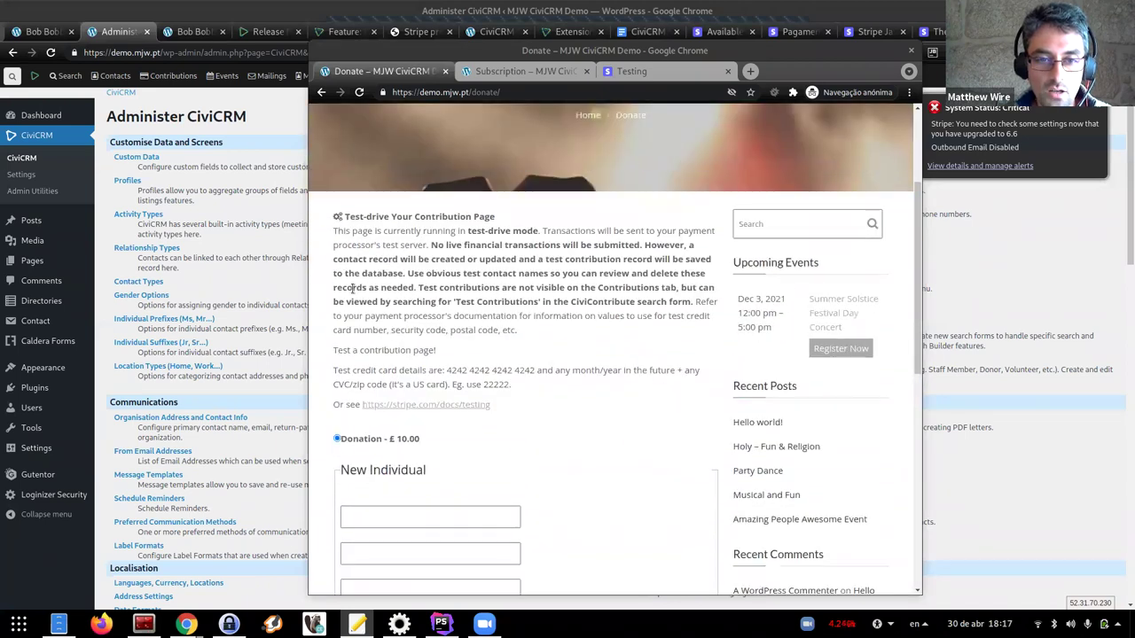
scroll(345, 237, down, 3)
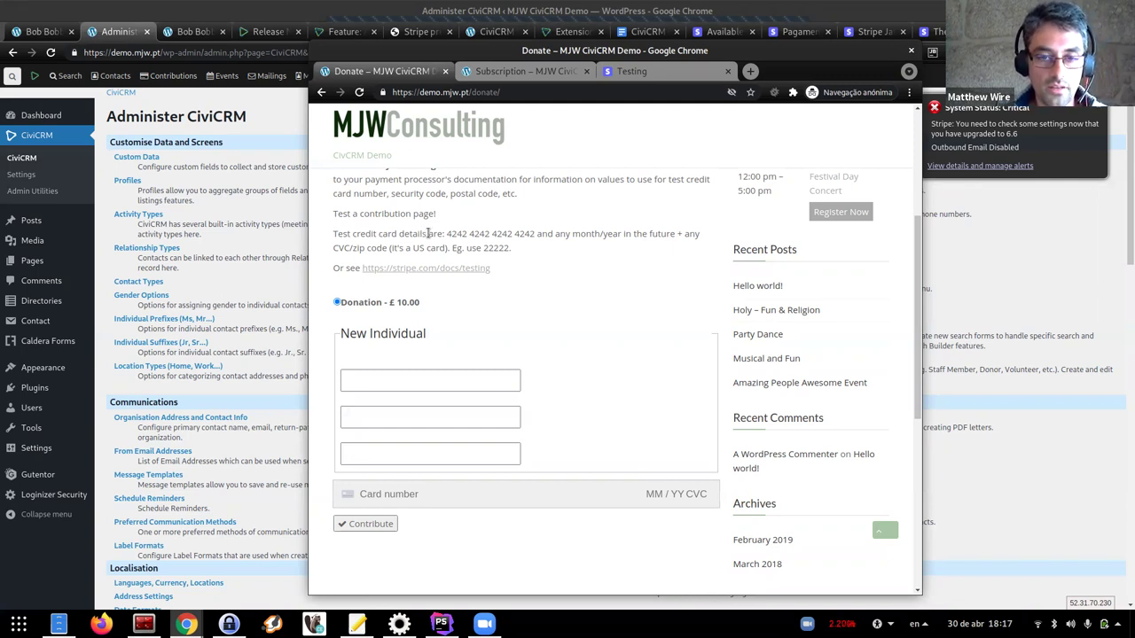
drag(445, 235, 412, 238)
click(412, 238)
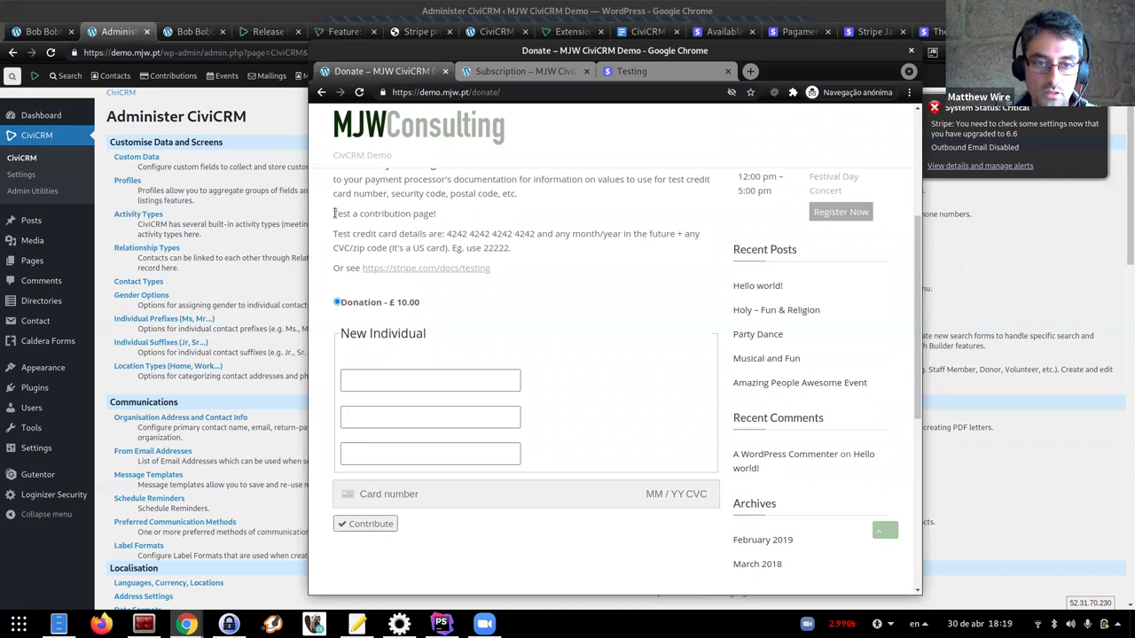
drag(335, 213, 436, 220)
click(463, 227)
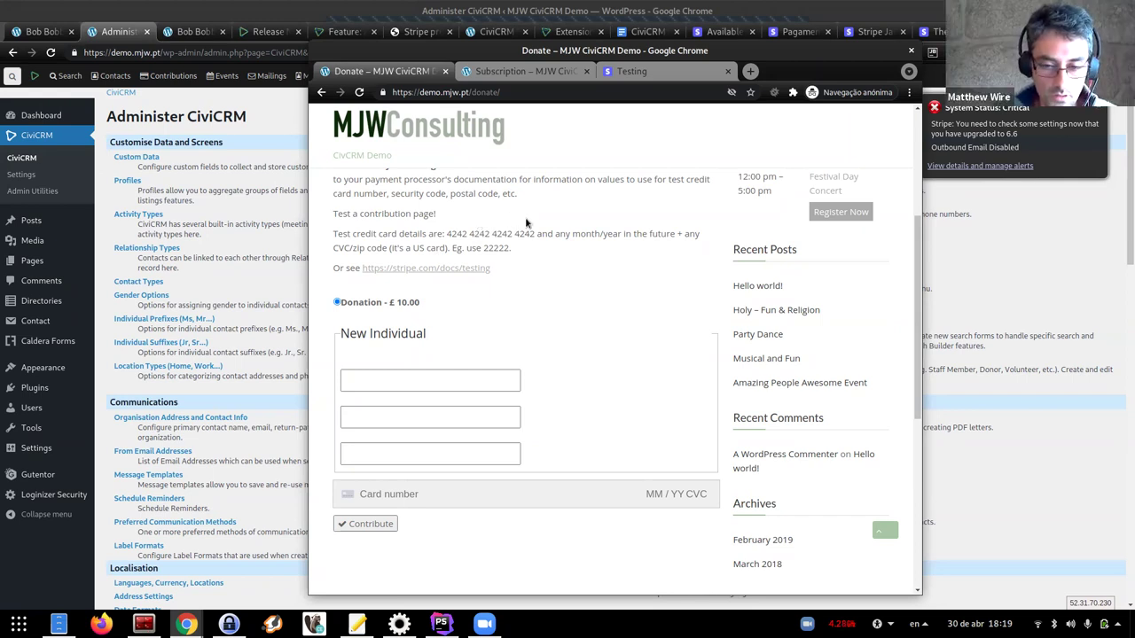
click(423, 494)
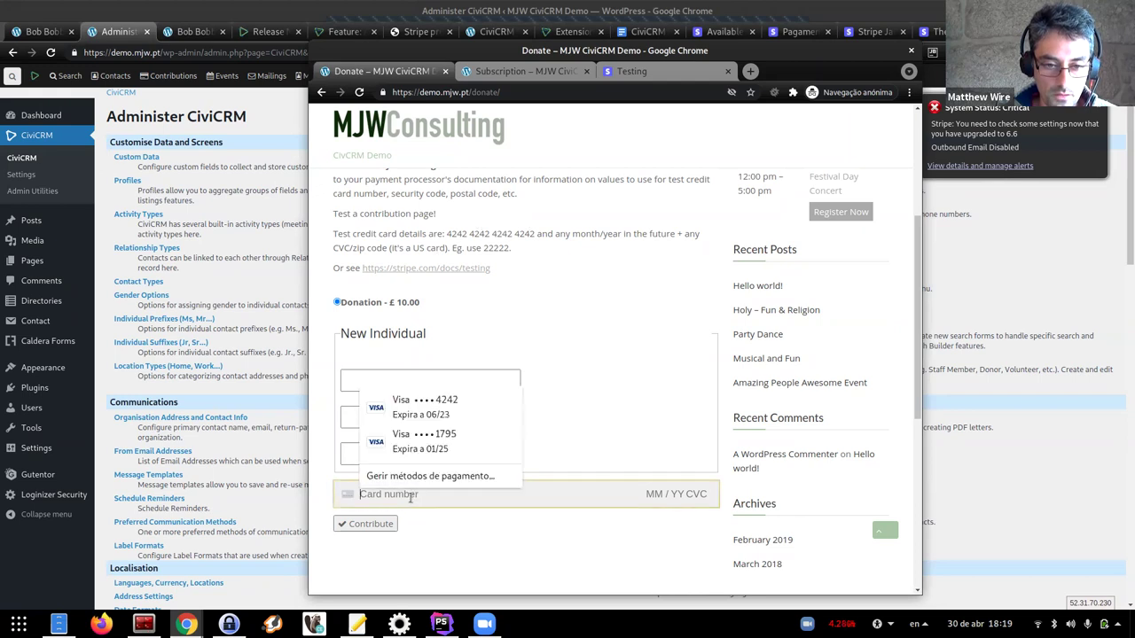
text(4242 4242 4242 4242 04 / 22 222)
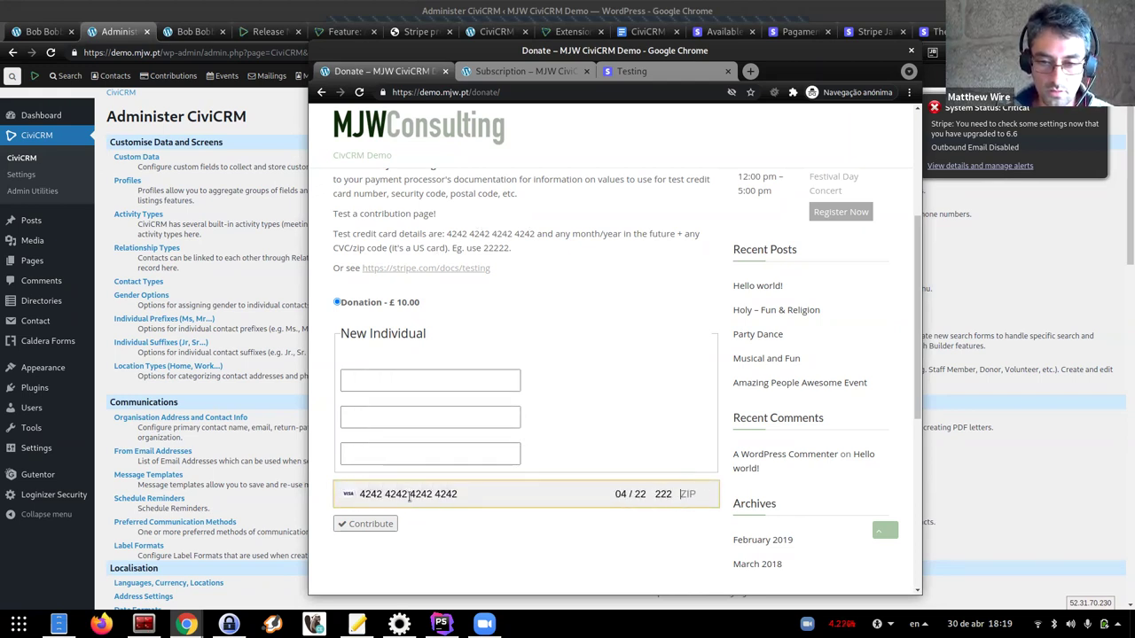
text( 22222)
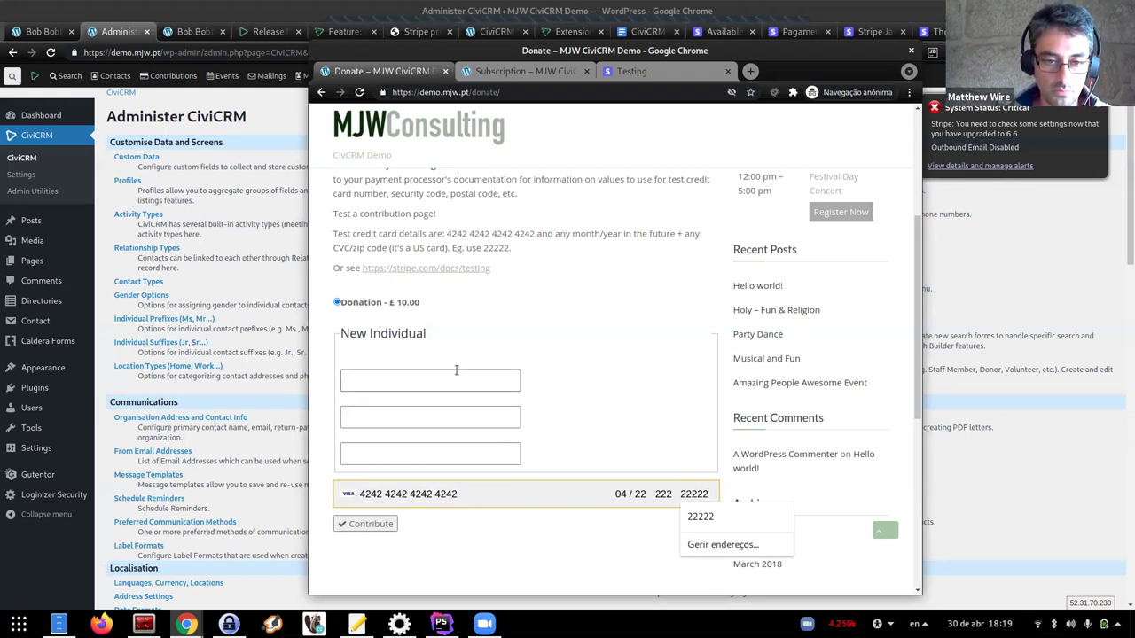
click(444, 380)
text(Bob)
key(Tab)
text(Test)
key(Tab)
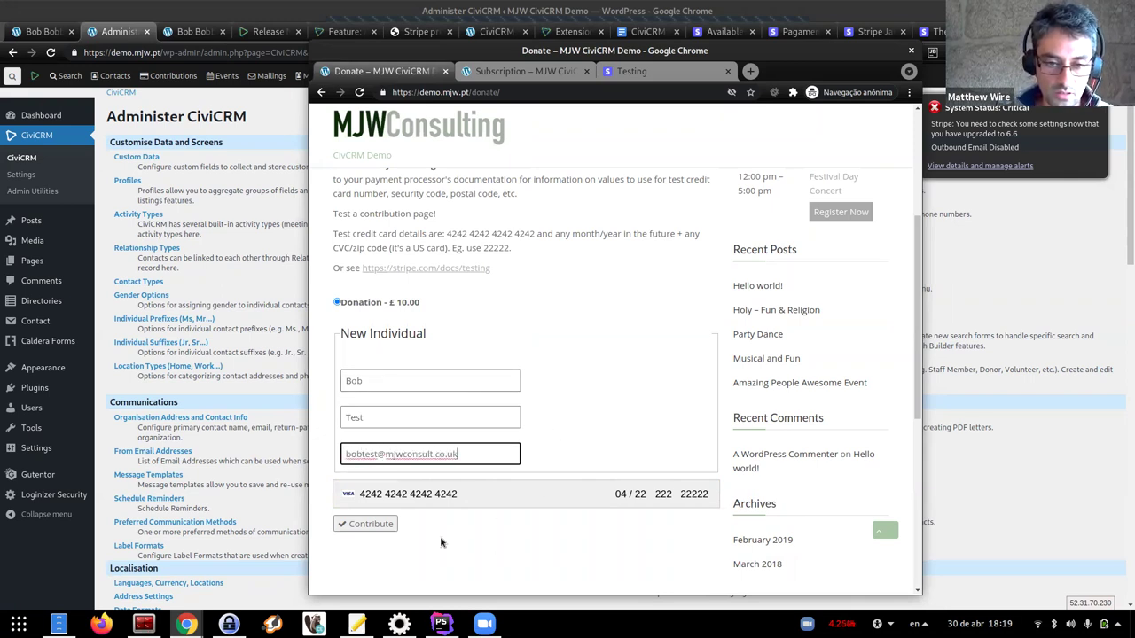
click(483, 541)
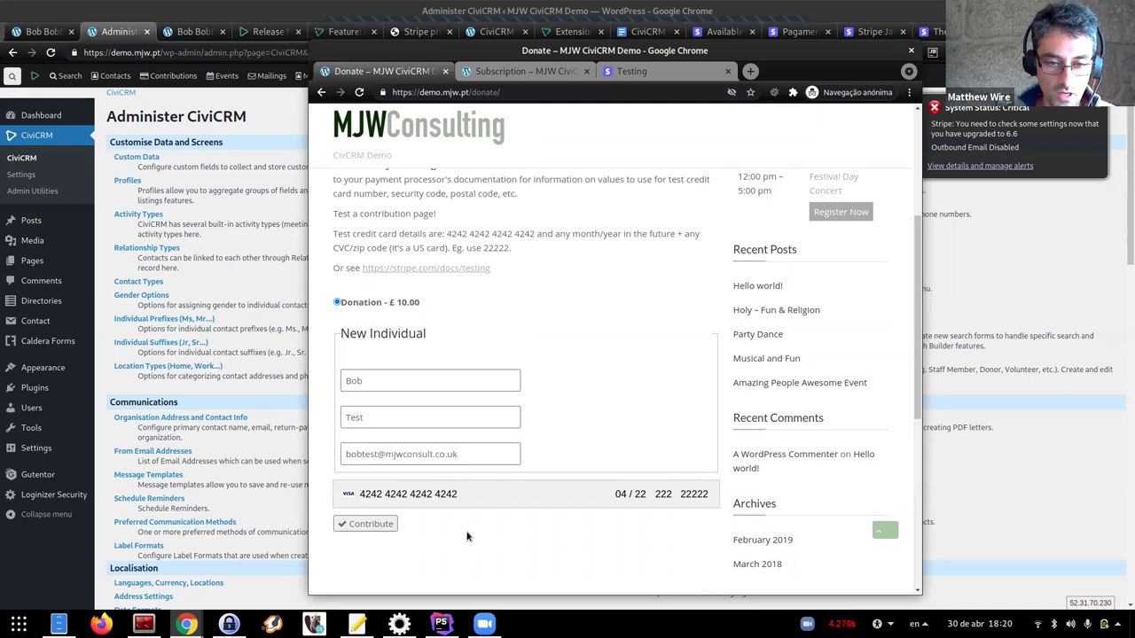
click(363, 527)
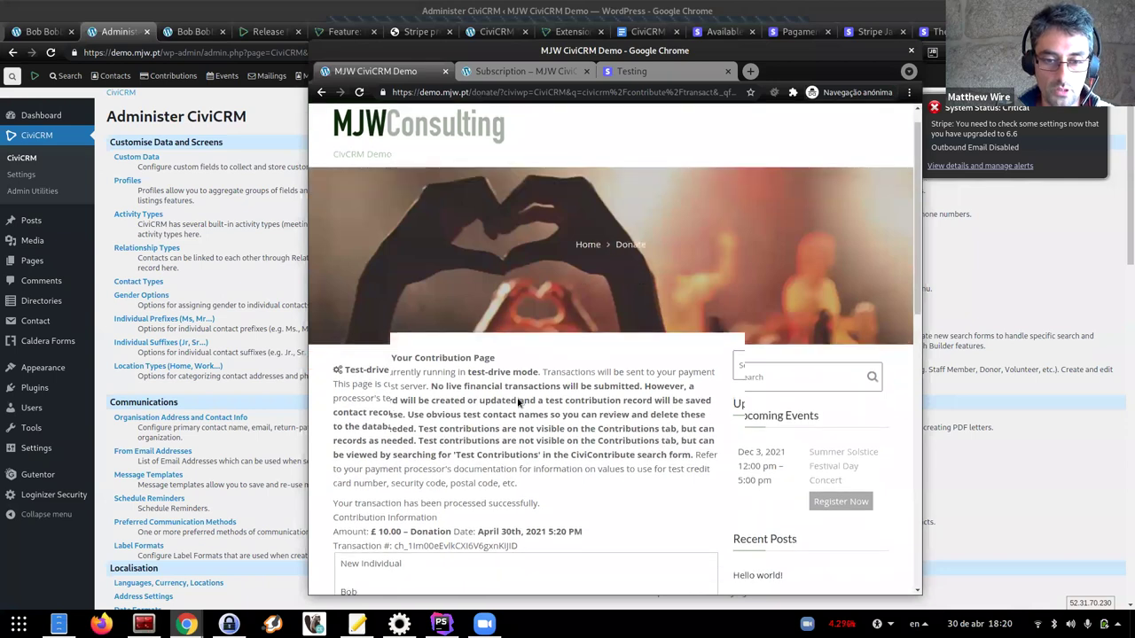
Switch to the Subscription page, close DevTools and reload it in test-drive mode
scroll(518, 401, down, 3)
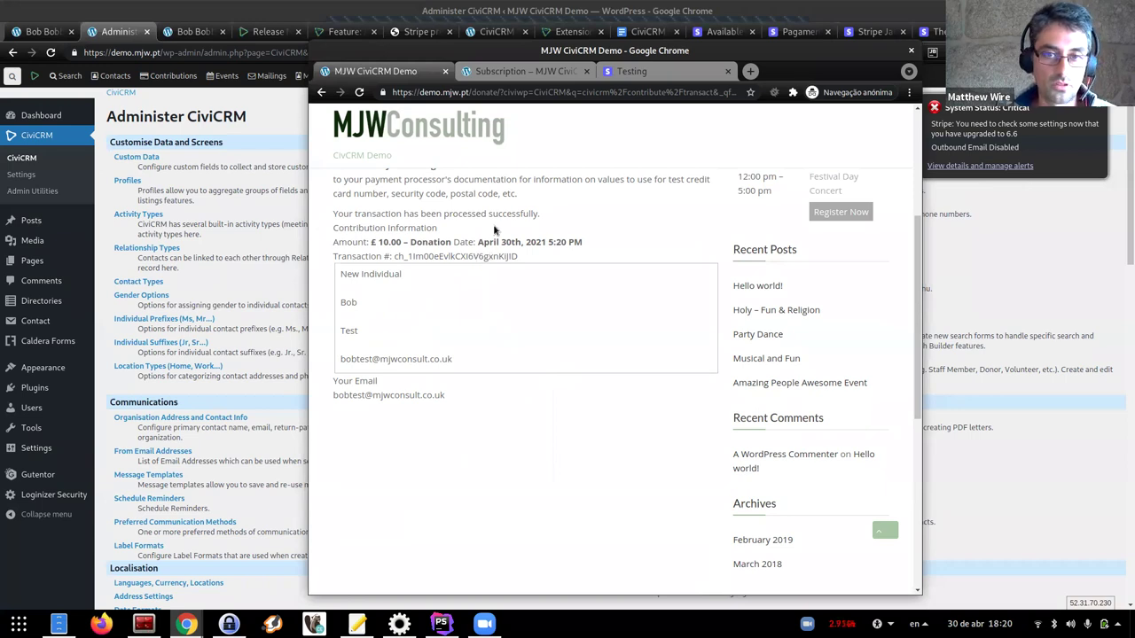
click(514, 71)
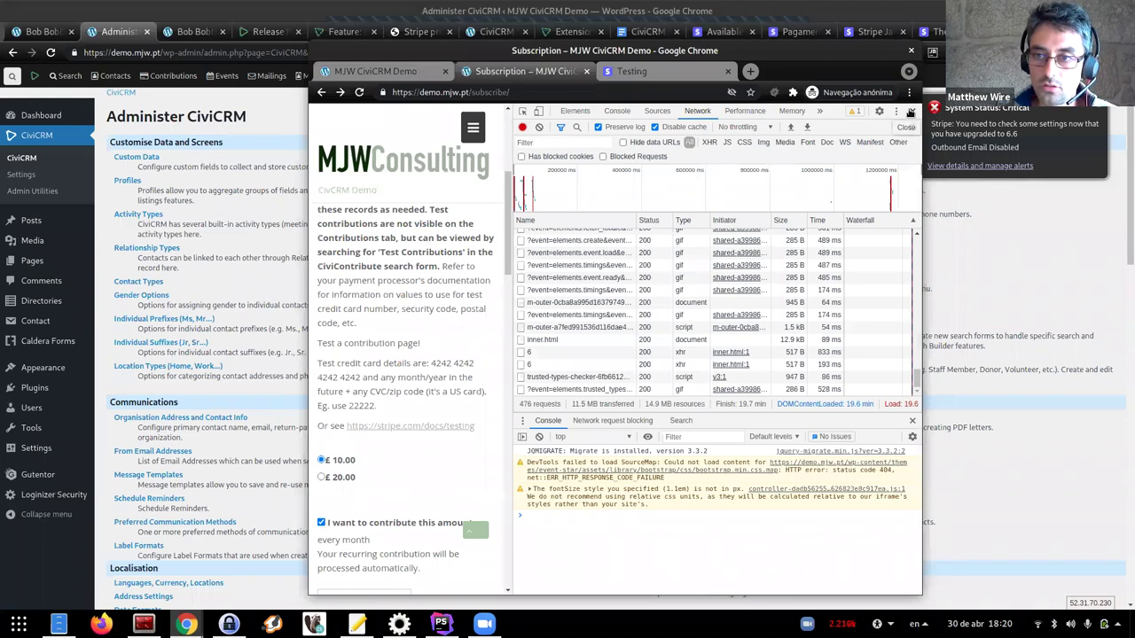
click(912, 111)
key(F5)
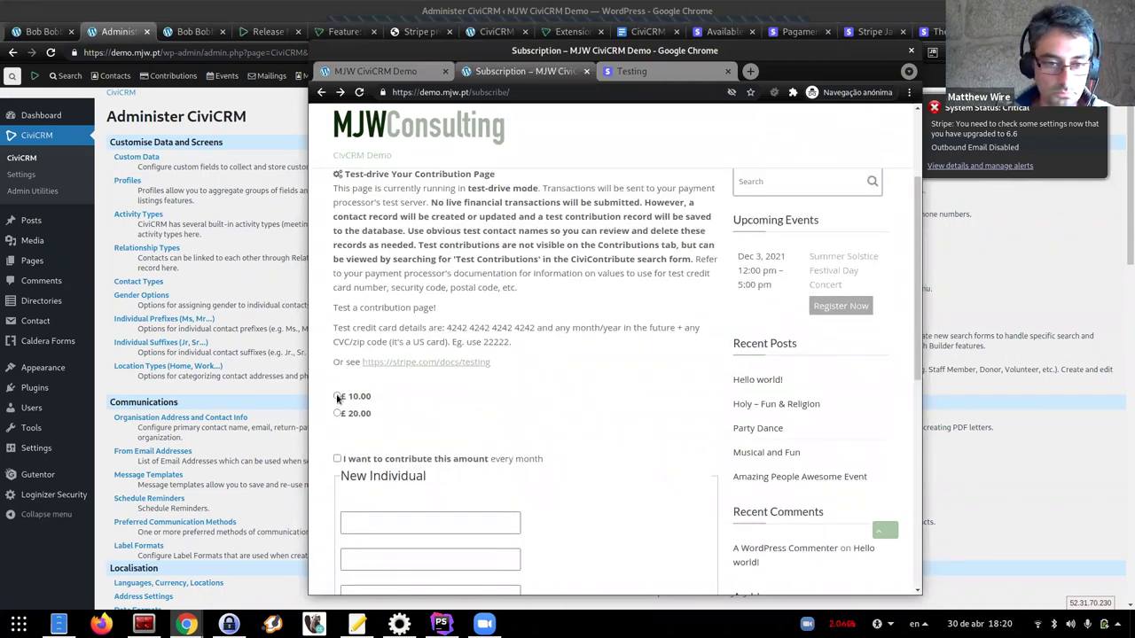
Make the £10.00 contribution recur every month starting May 1st, 2021
click(337, 460)
scroll(503, 344, down, 2)
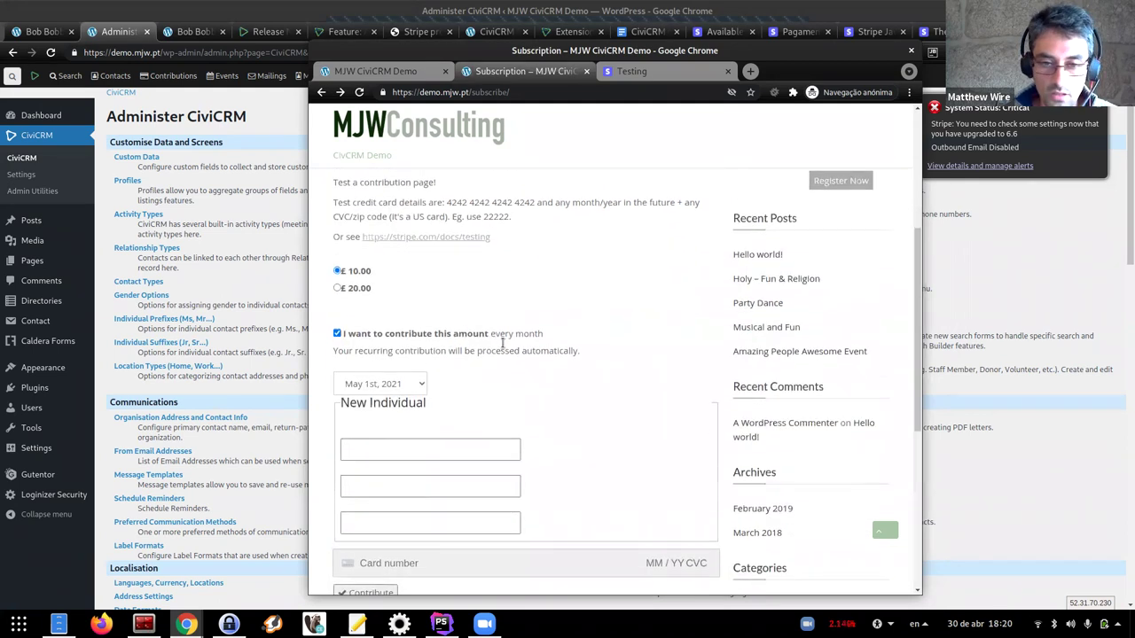
click(403, 383)
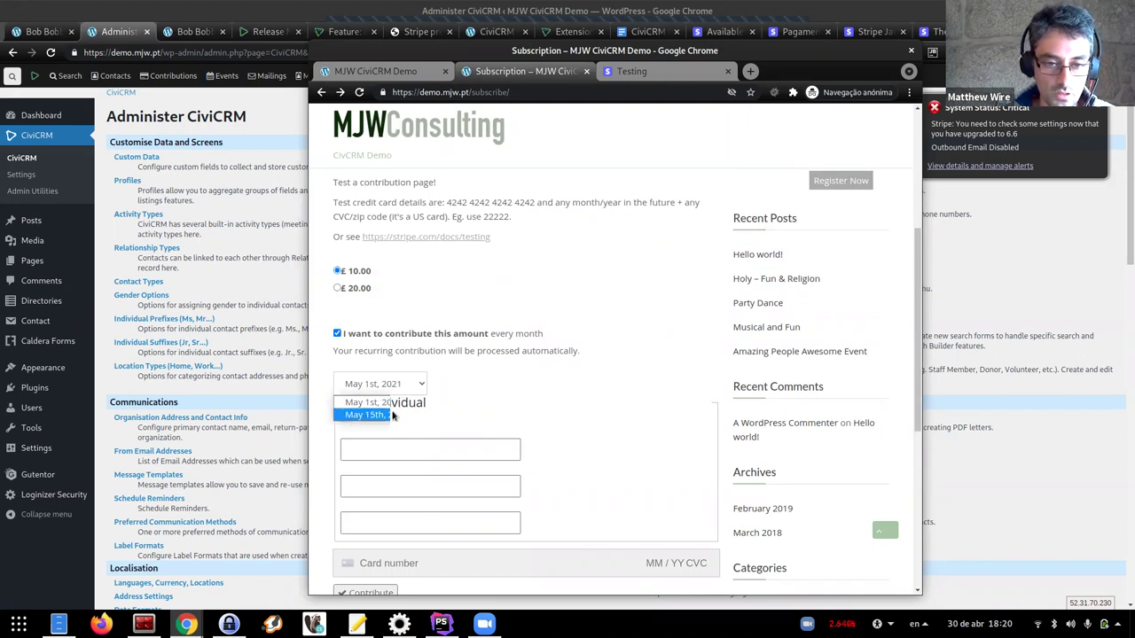
click(398, 406)
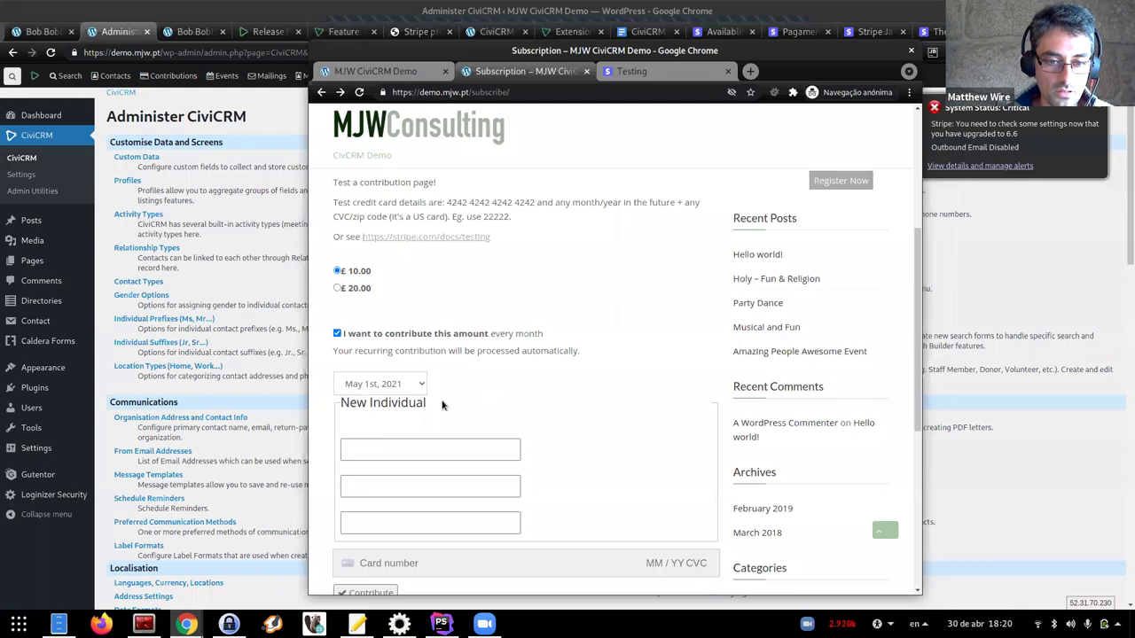
scroll(398, 406, down, 1)
Enter the subscriber's first name, last name and e-mail address
click(398, 388)
text(Tim)
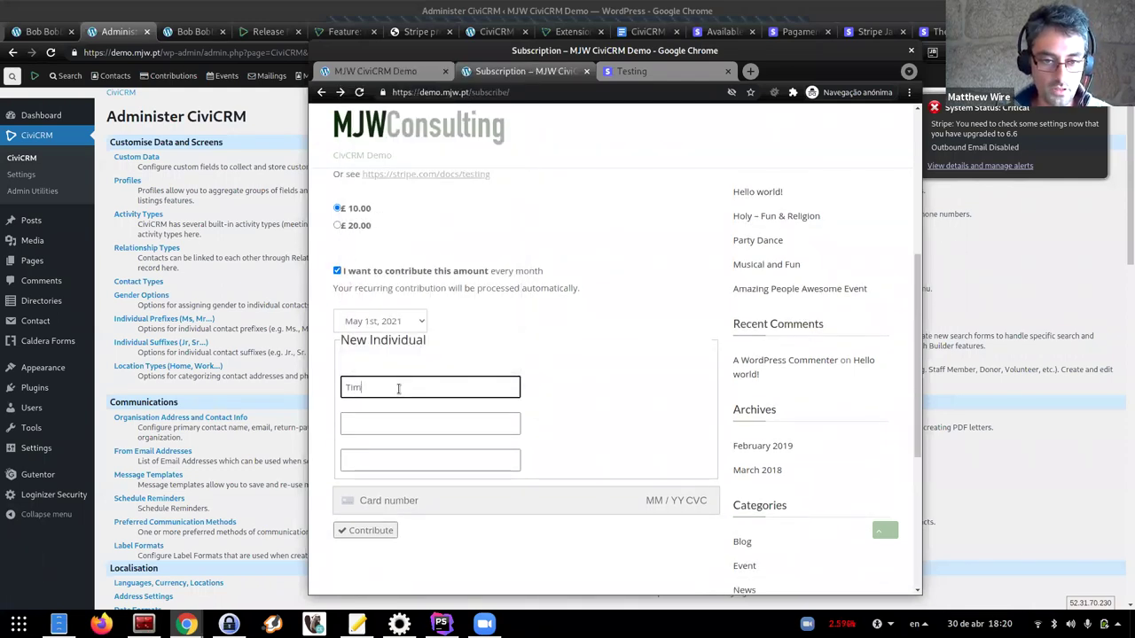
key(Tab)
text(Test)
key(Tab)
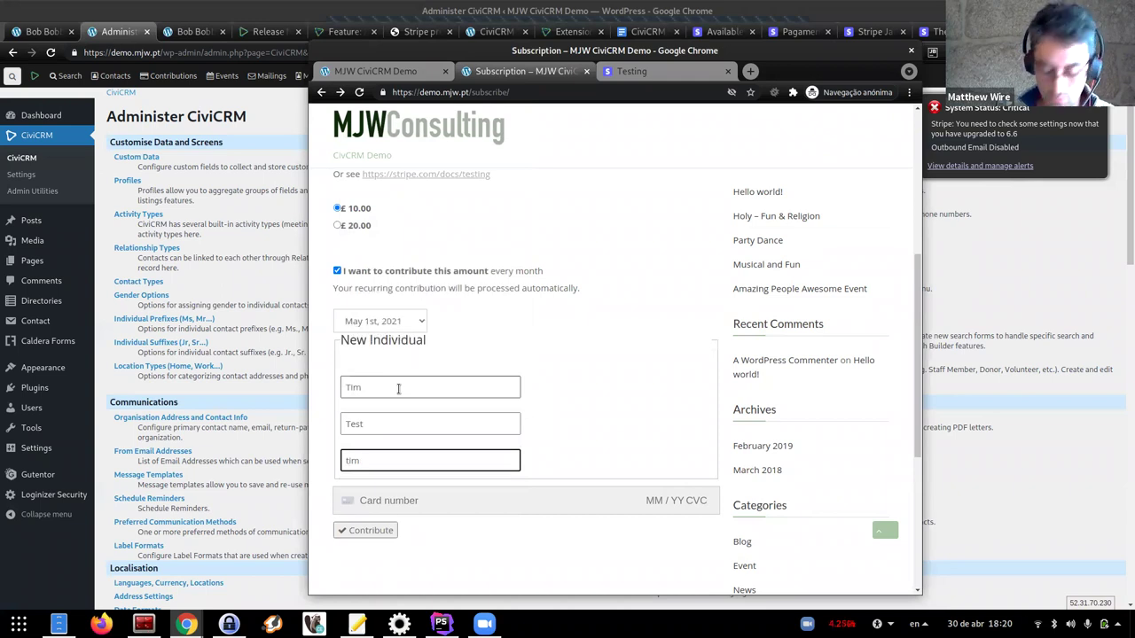
key(Tab)
click(657, 72)
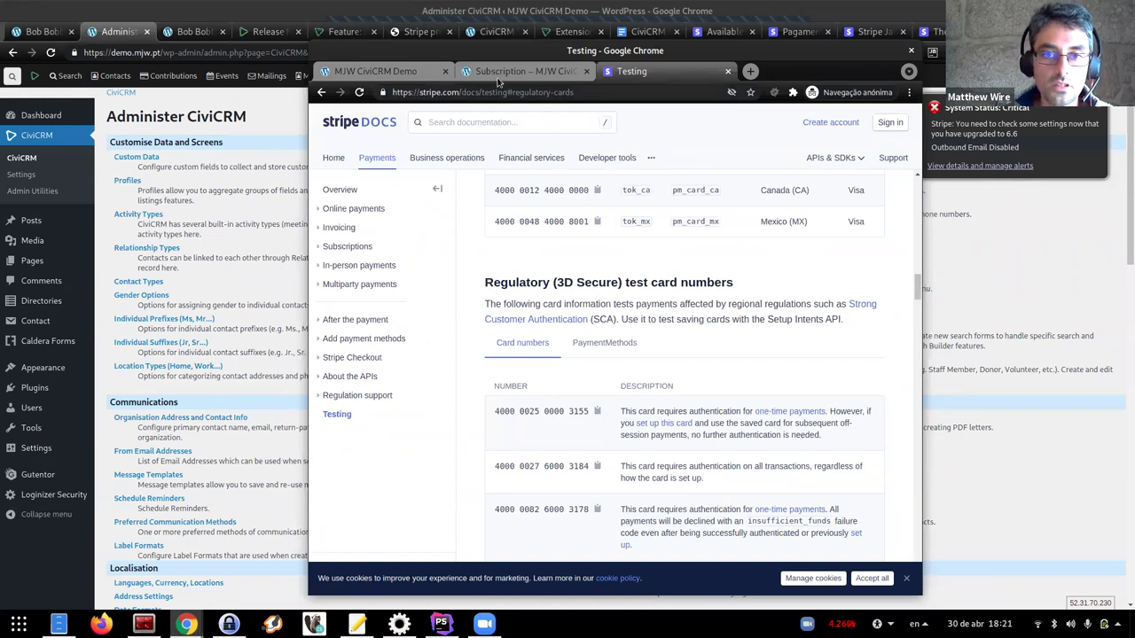
click(523, 71)
click(374, 500)
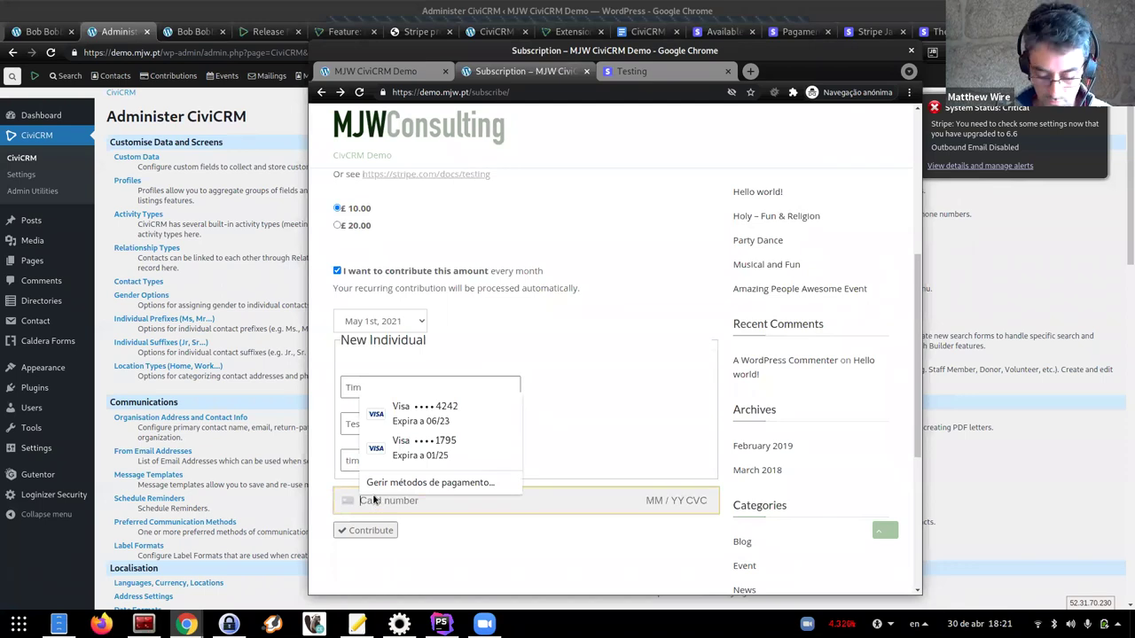
key(ctrl+v)
text(02 / 22 222 222)
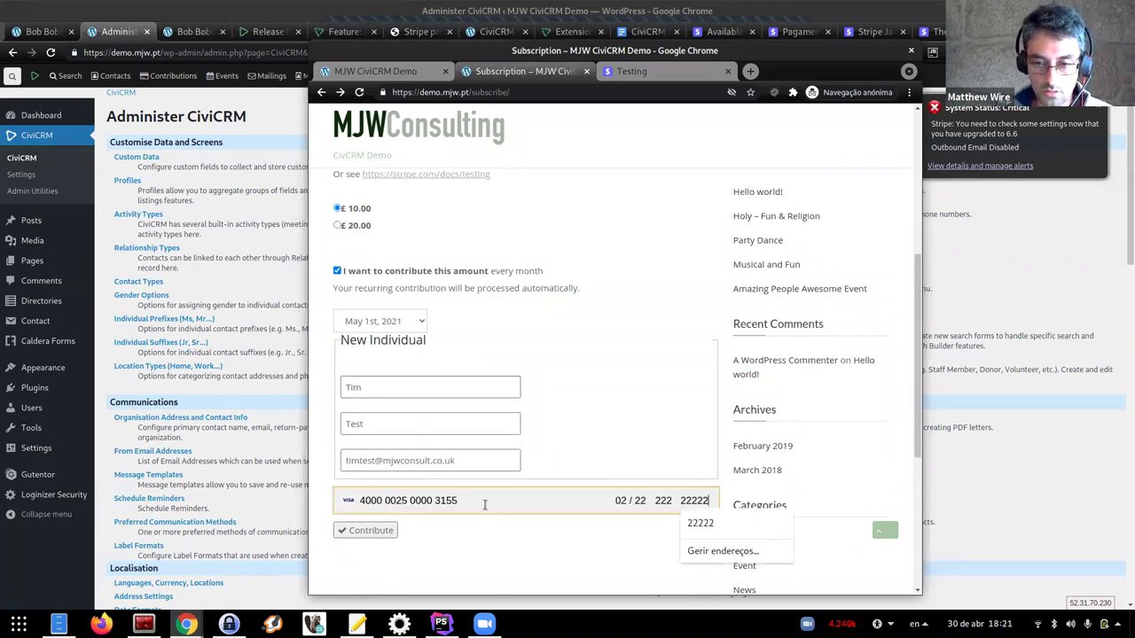
click(441, 543)
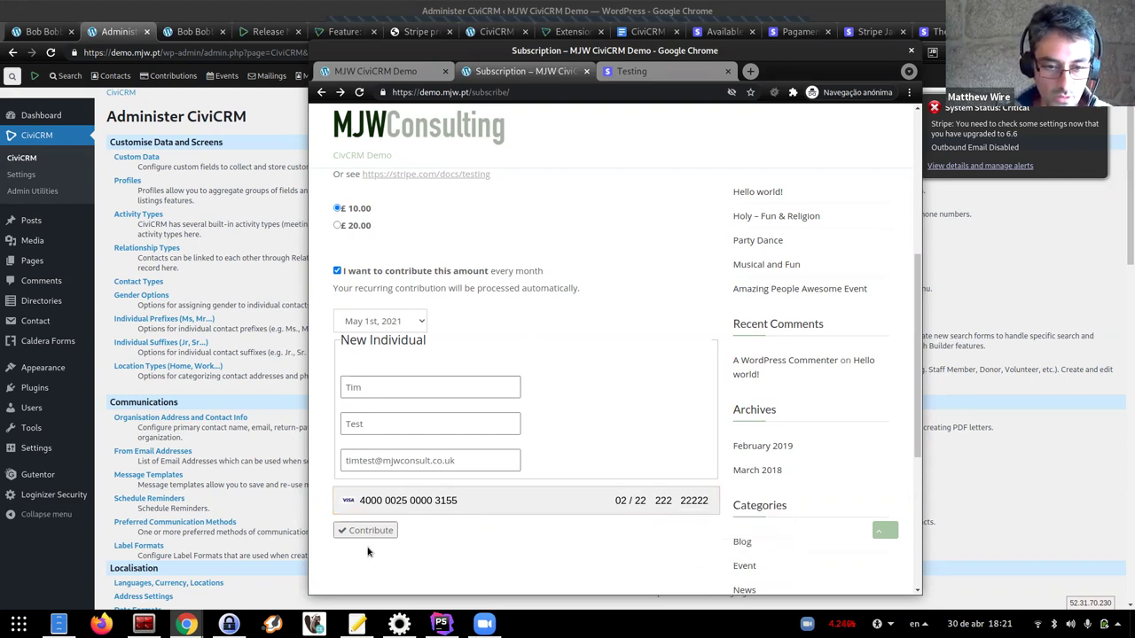
scroll(519, 523, down, 1)
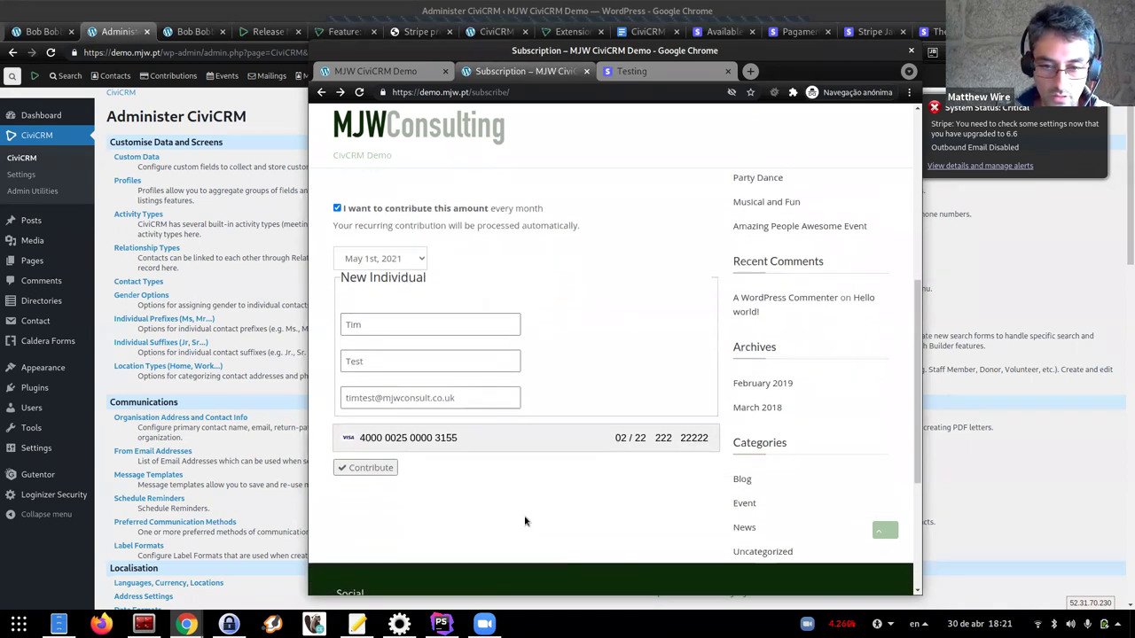
Submit the monthly £10.00 contribution, complete 3D Secure test authentication and dismiss the success message
click(361, 472)
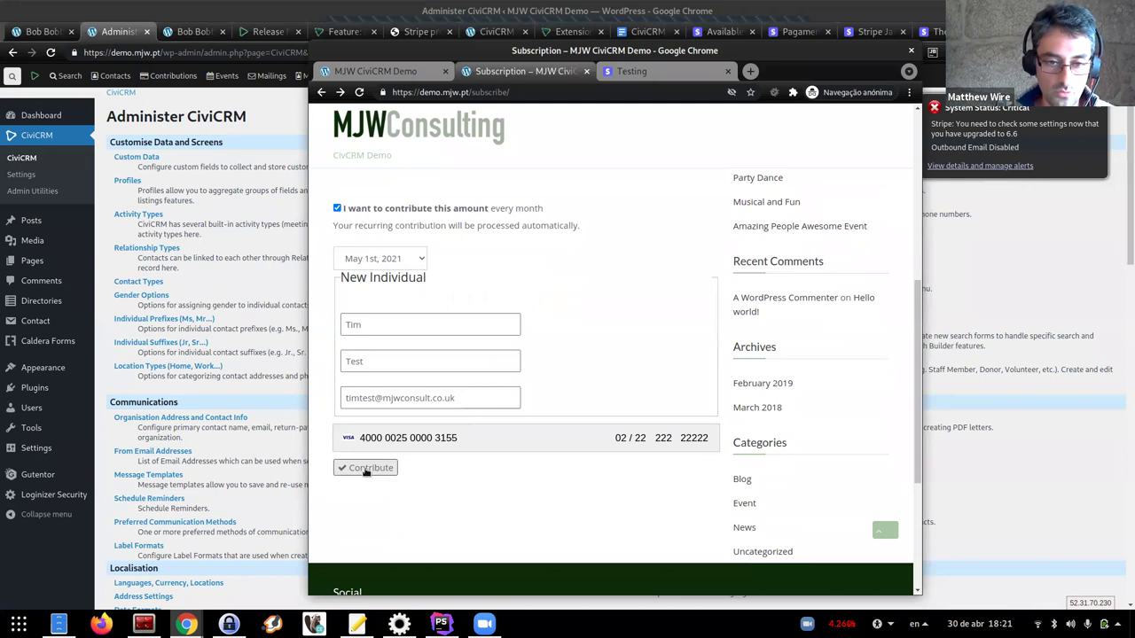
click(369, 471)
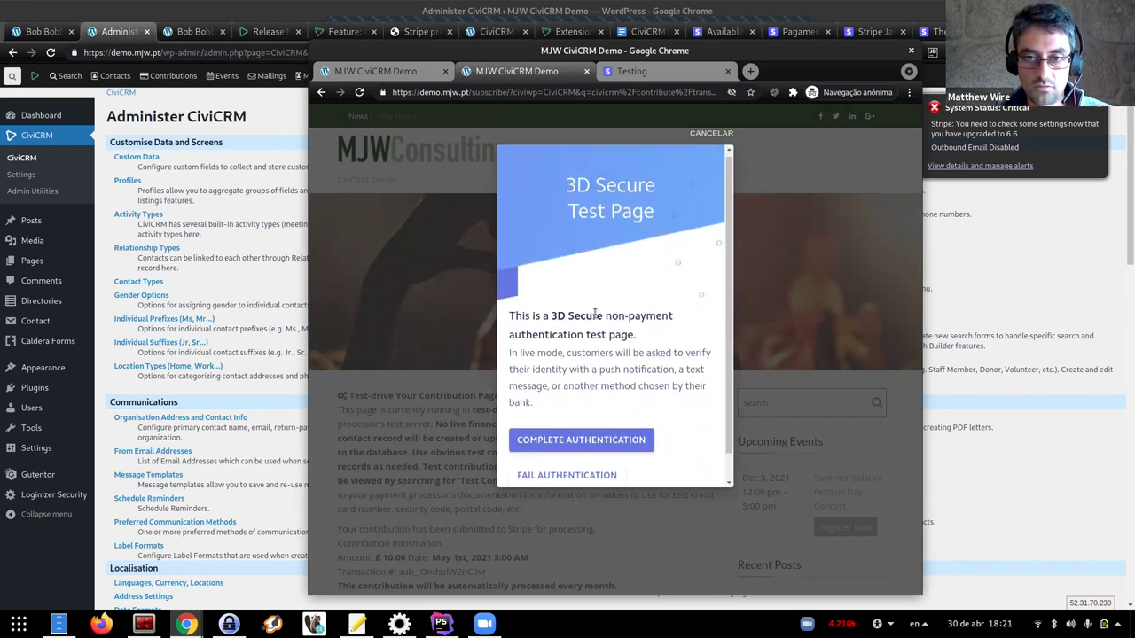
scroll(572, 386, down, 1)
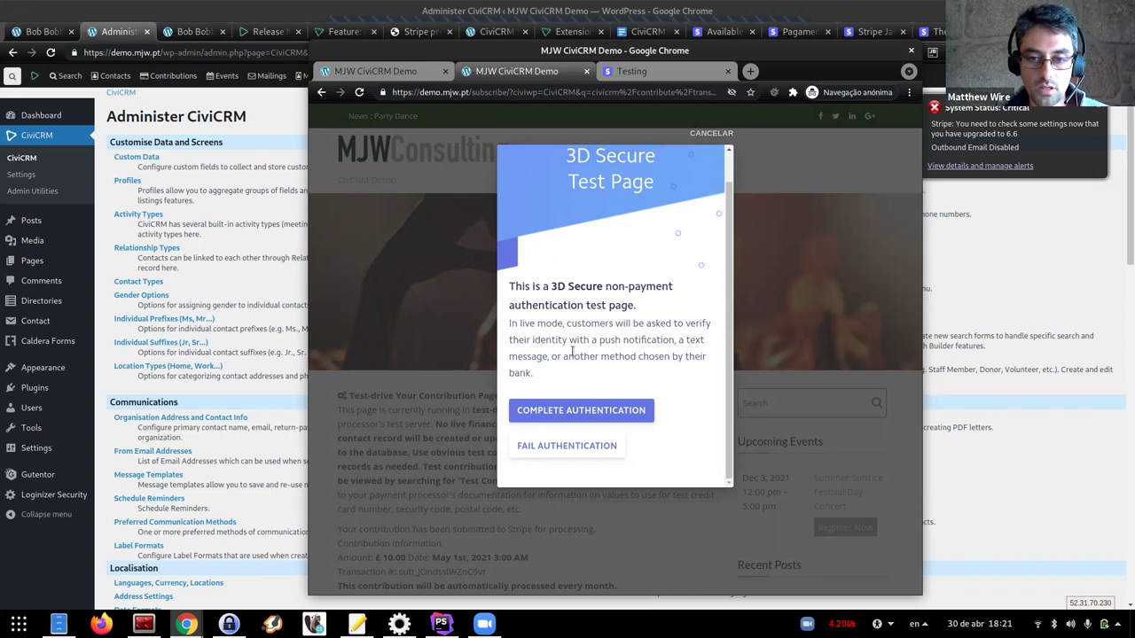
click(565, 410)
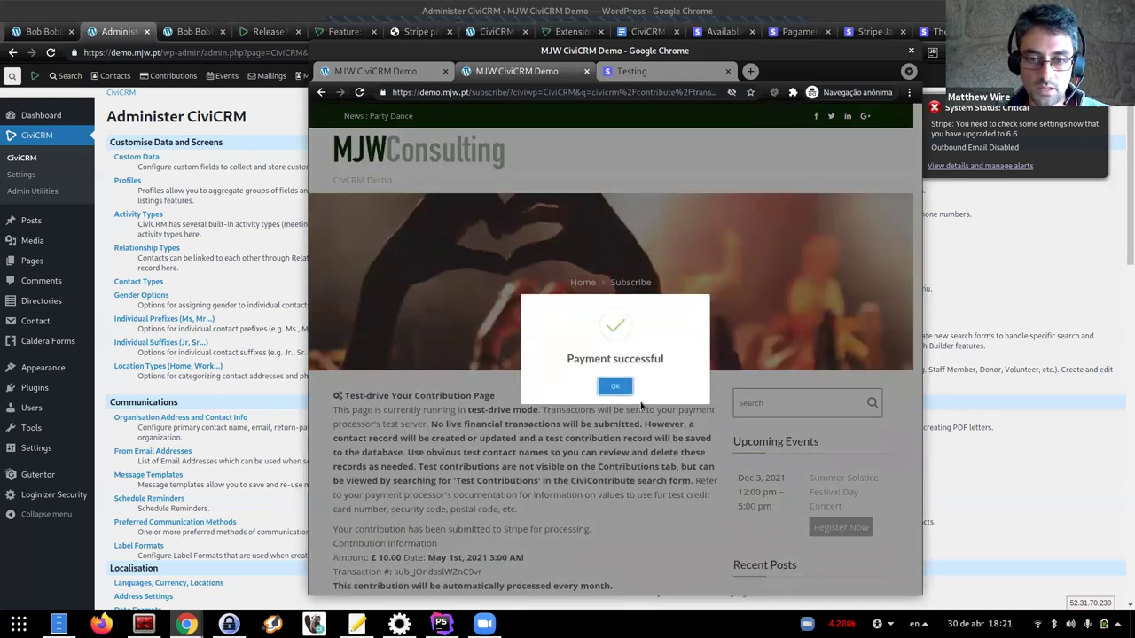
click(614, 388)
scroll(475, 465, down, 4)
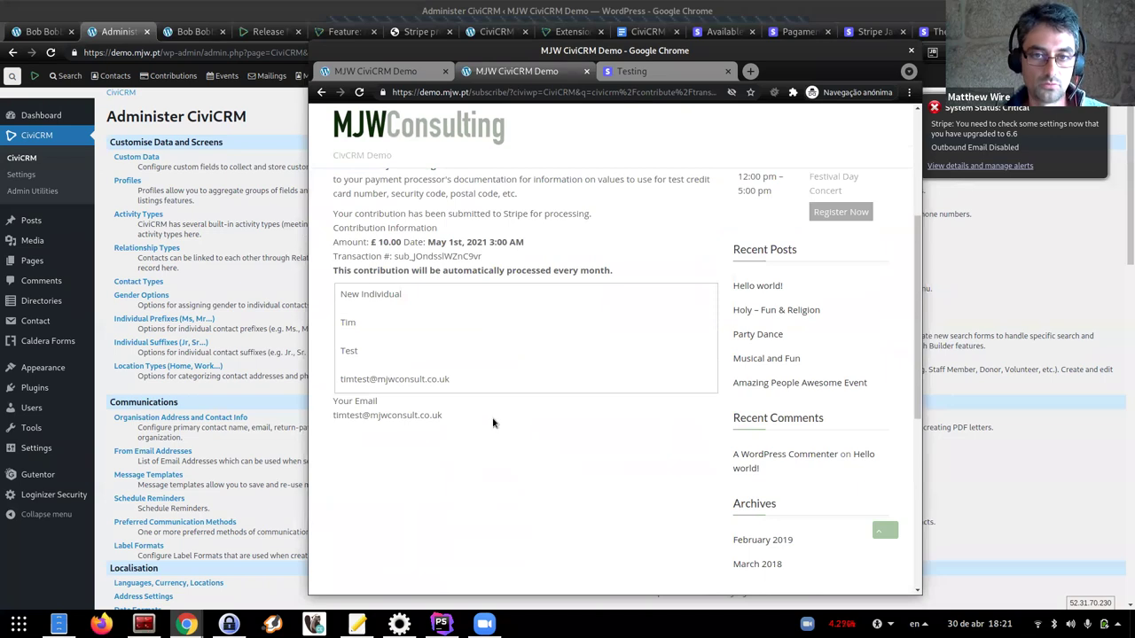
Find the test contact by quick-searching 'tim' and open its contact record
click(35, 31)
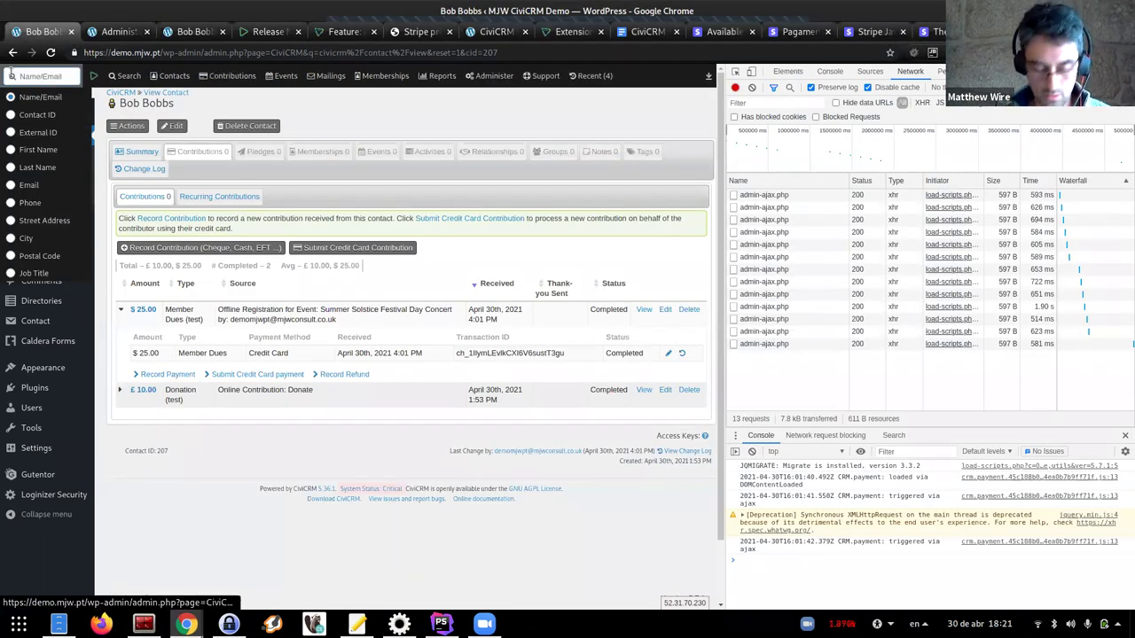
click(11, 75)
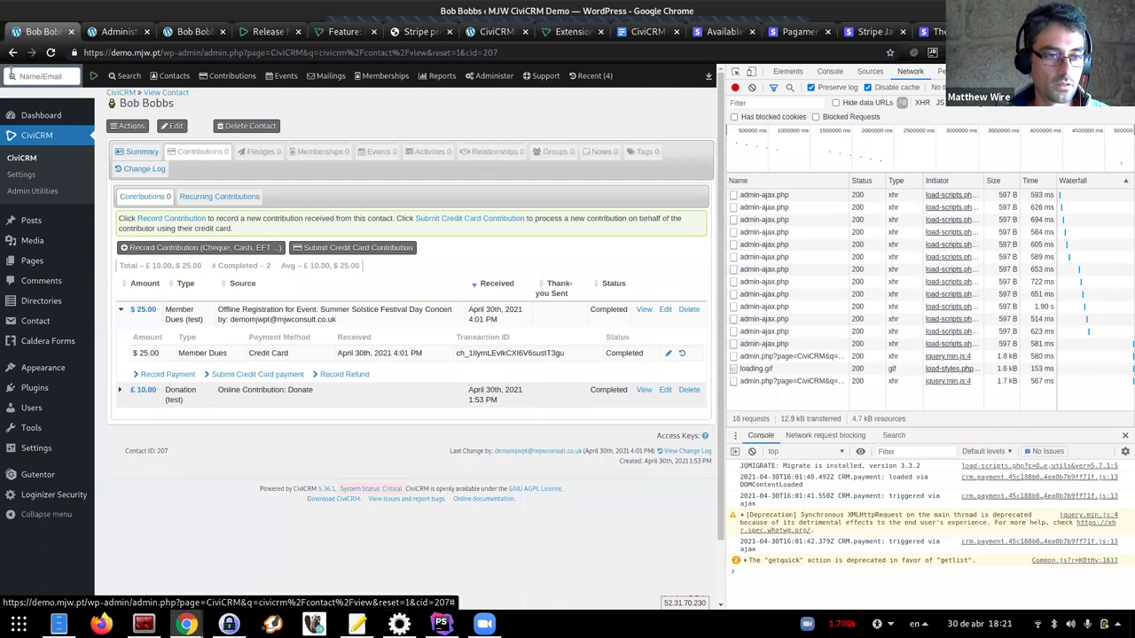
text(tim)
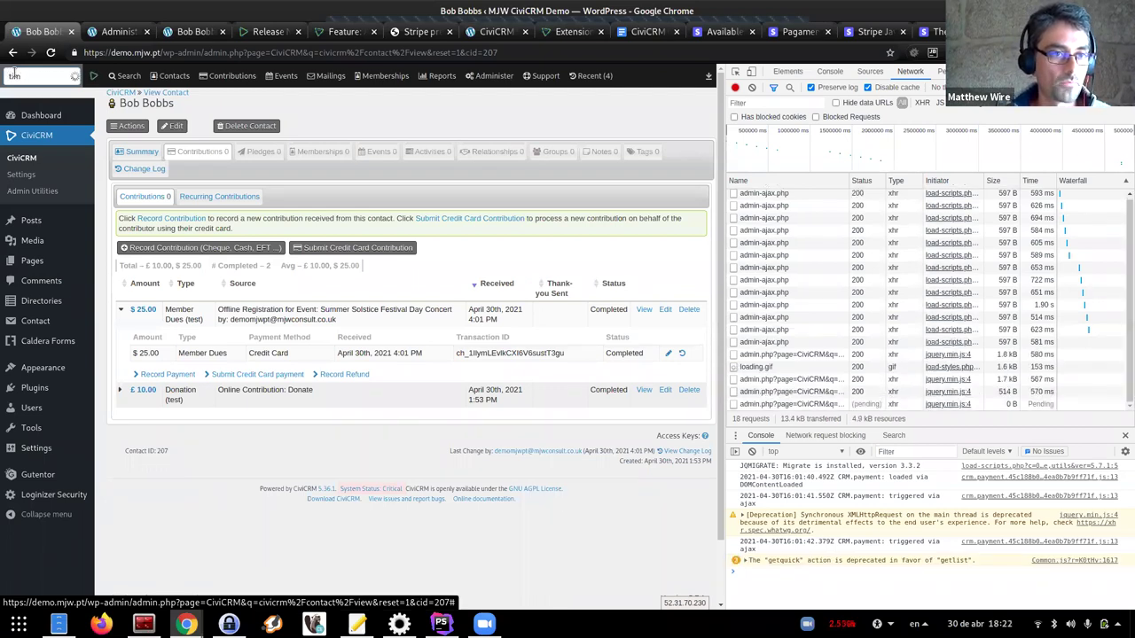
click(43, 95)
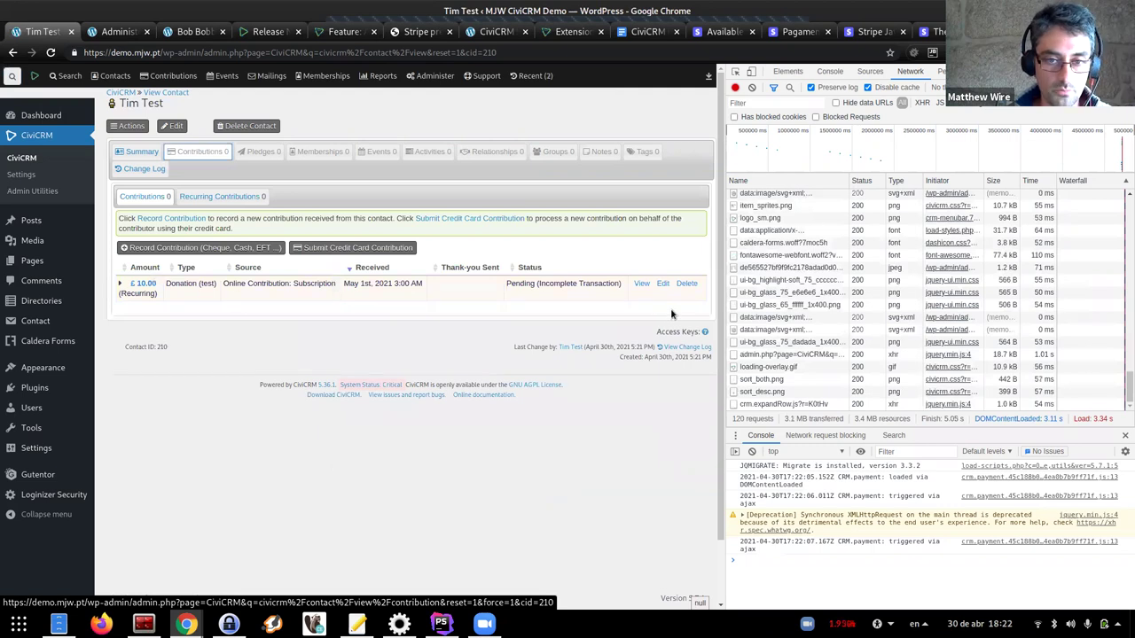
Expand the £10.00 recurring donation, which shows as pending with no payments found
click(121, 285)
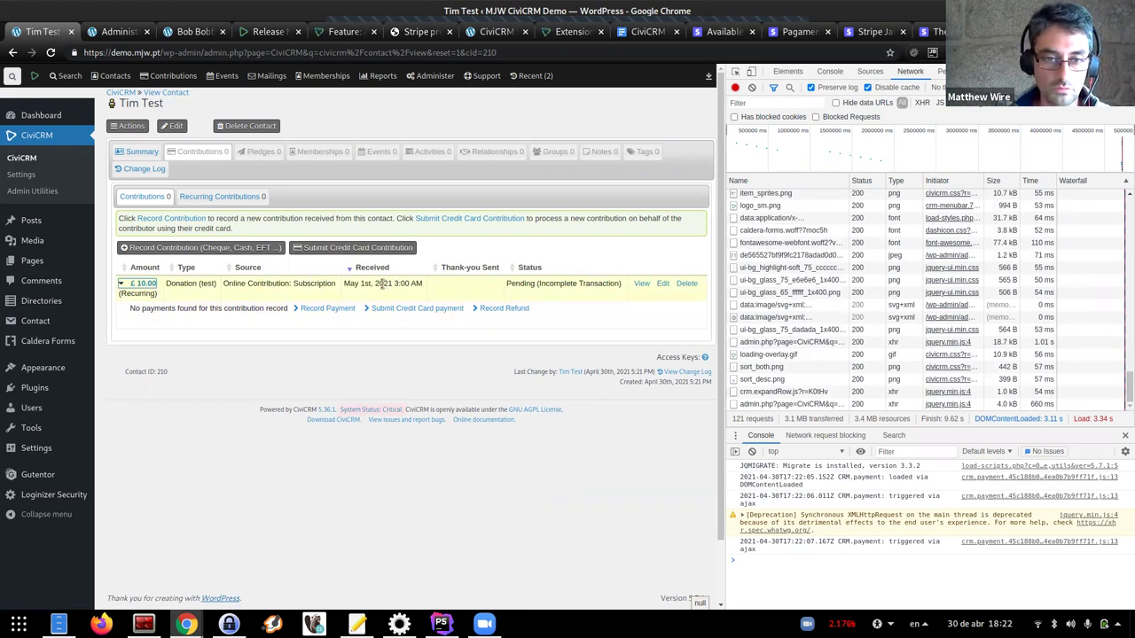
click(978, 624)
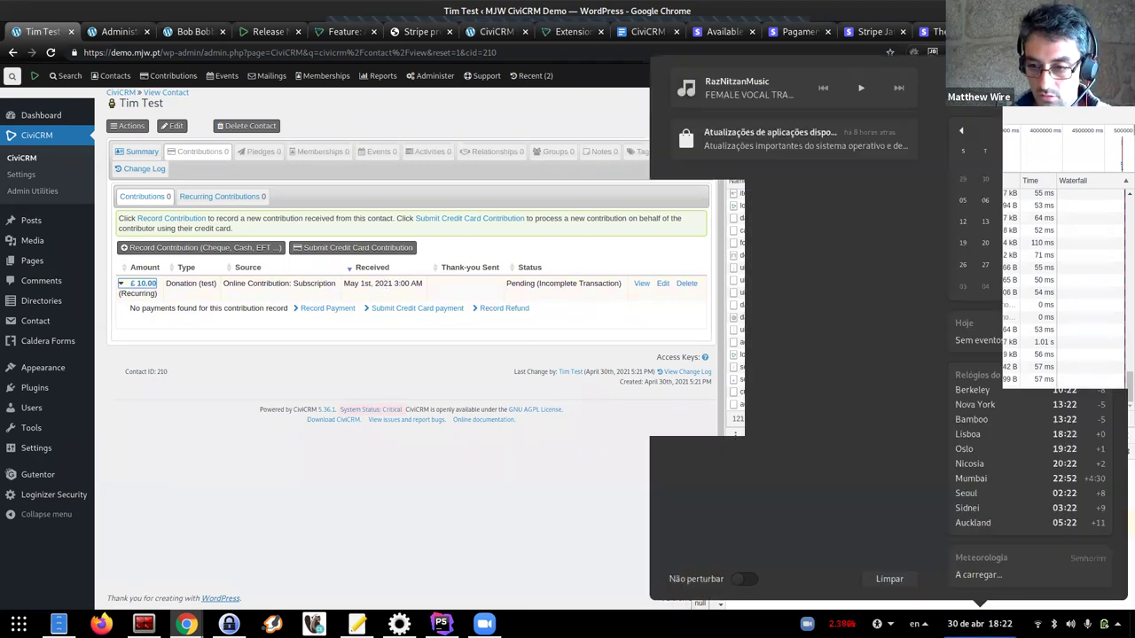
click(420, 408)
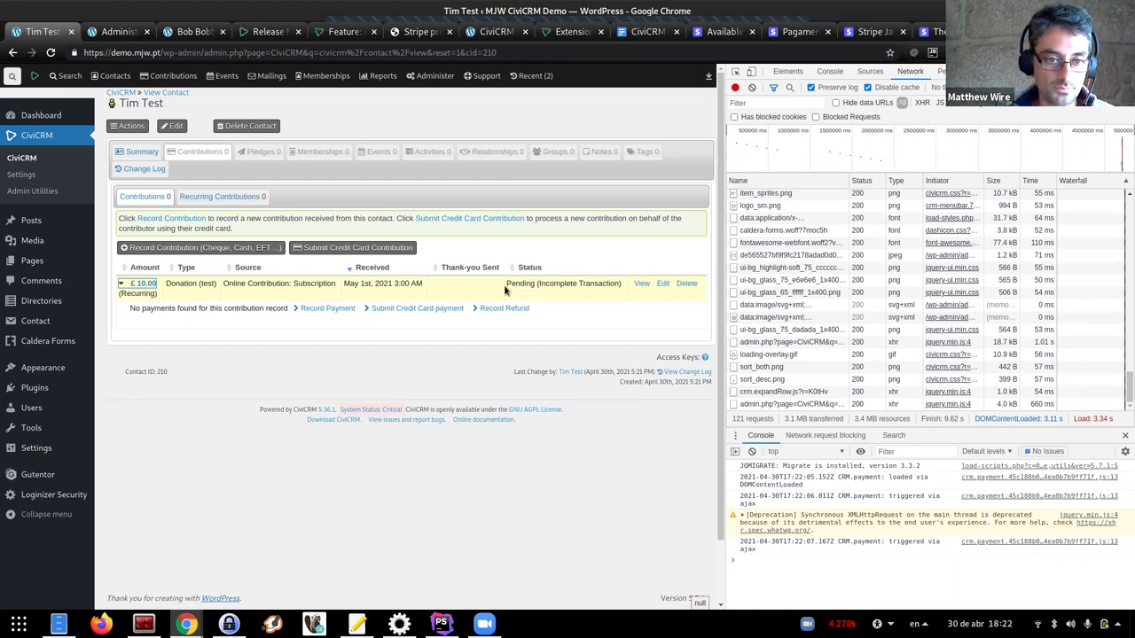
Go back to the other test contact and list its pending £10.00 monthly subscription contribution
click(12, 53)
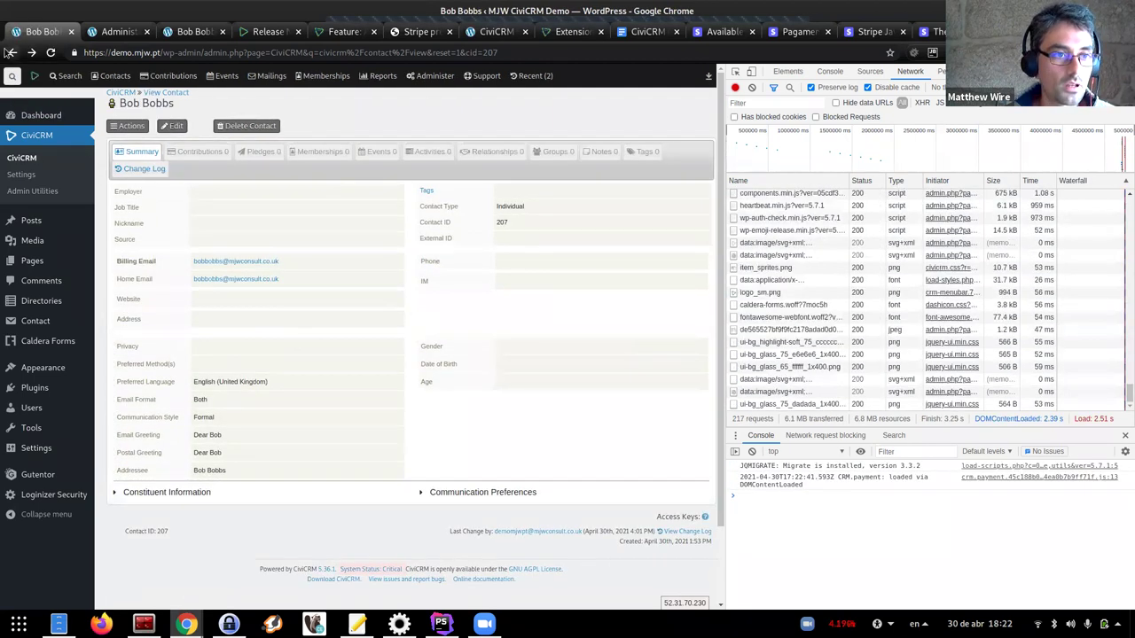
click(9, 52)
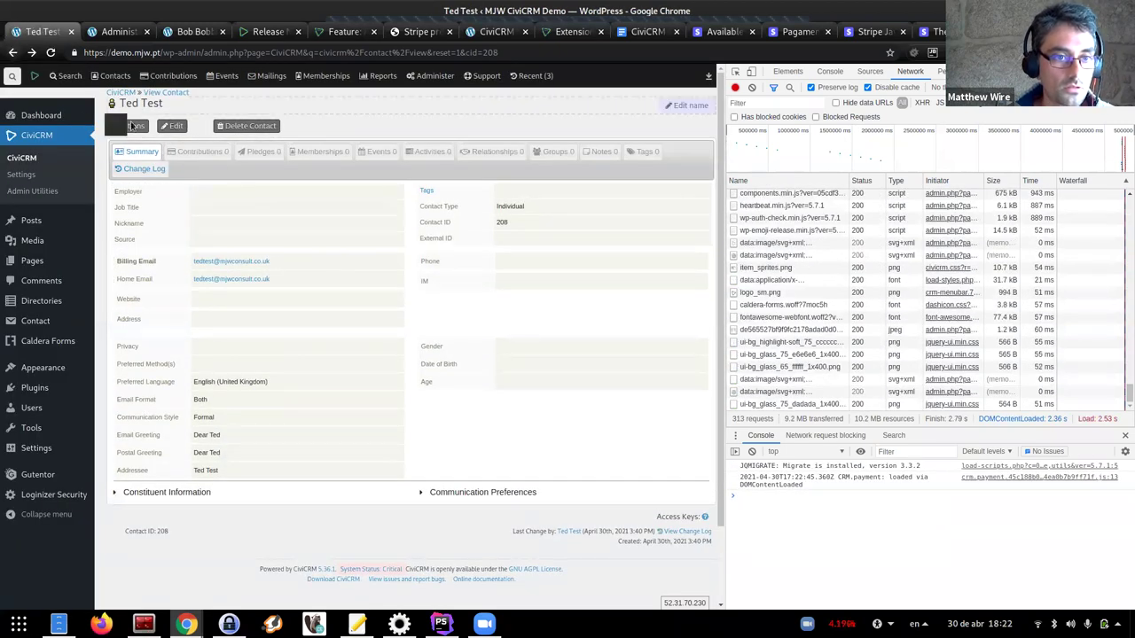
click(226, 153)
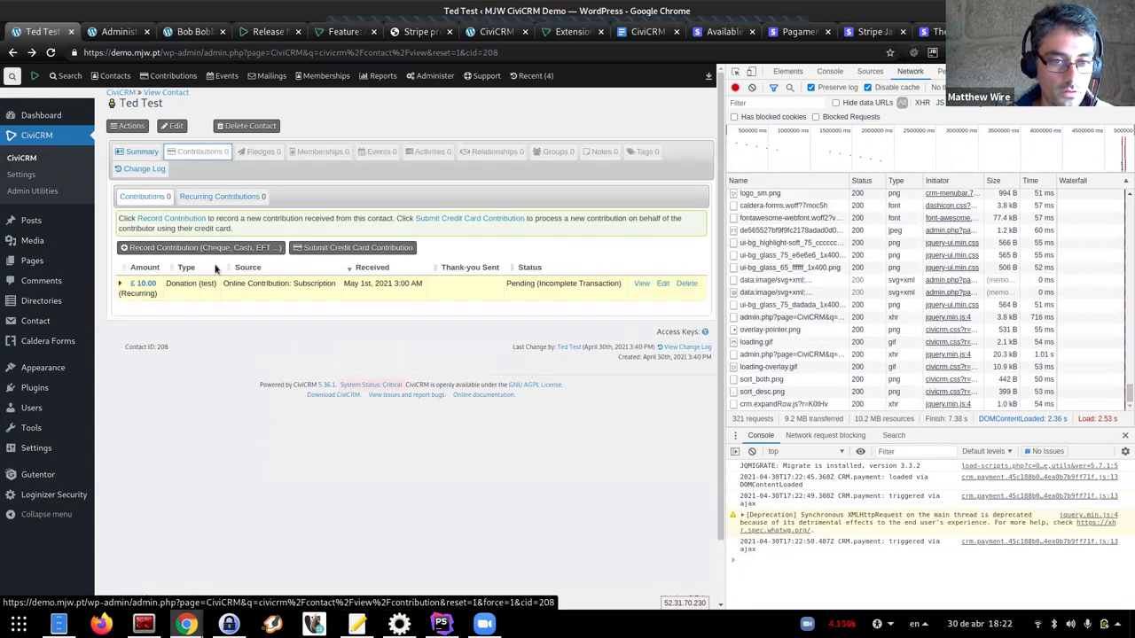
click(11, 53)
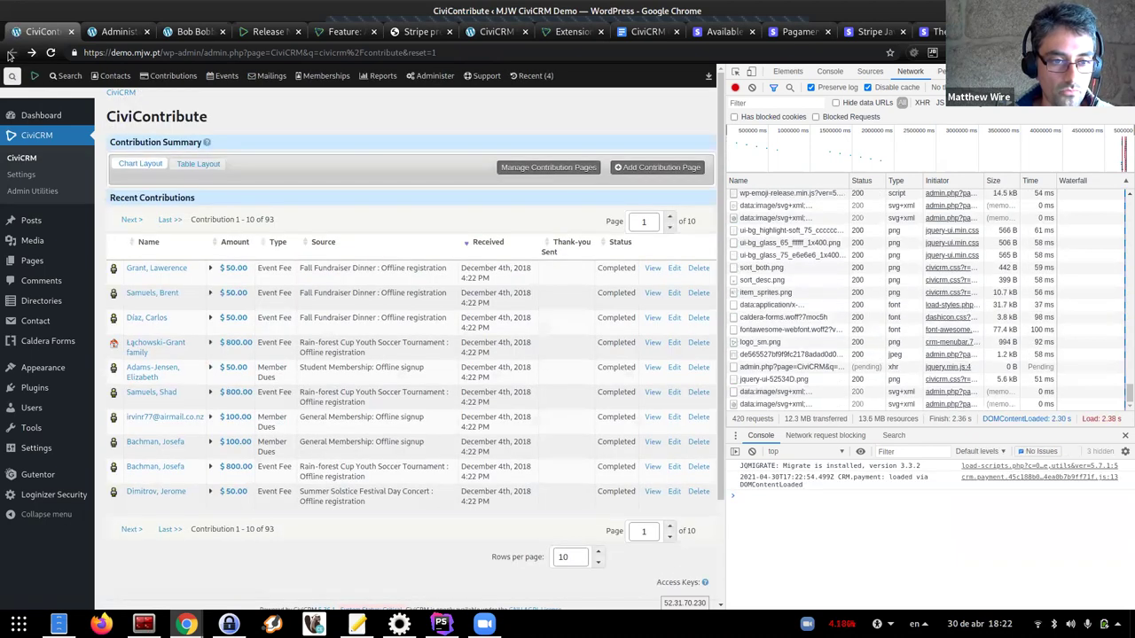
click(10, 53)
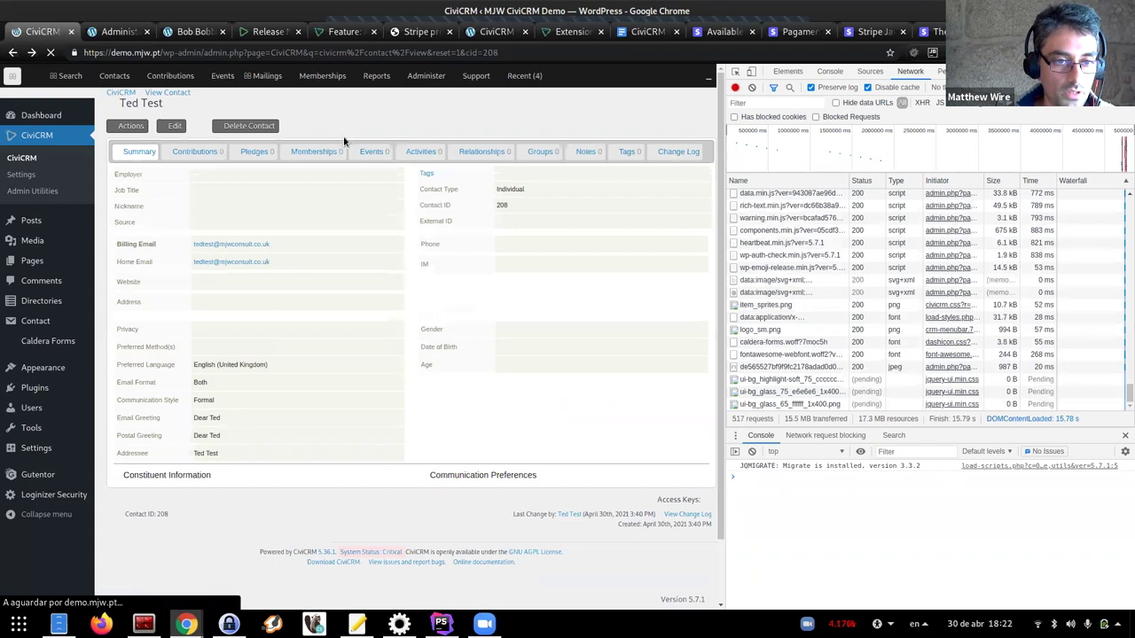
click(191, 154)
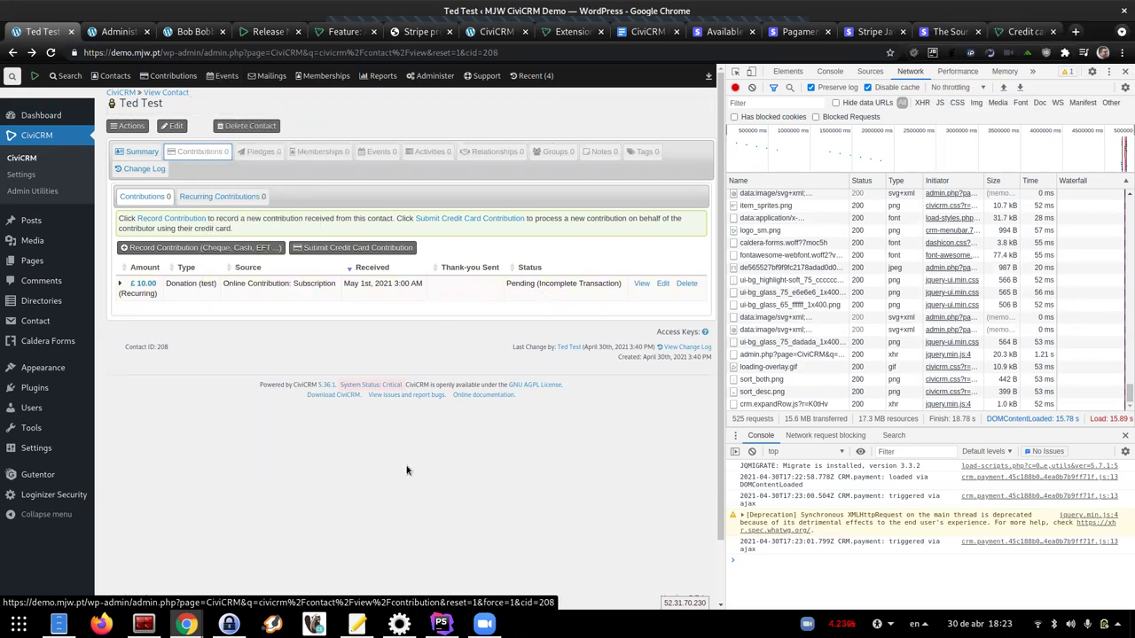
mouse_move(186, 624)
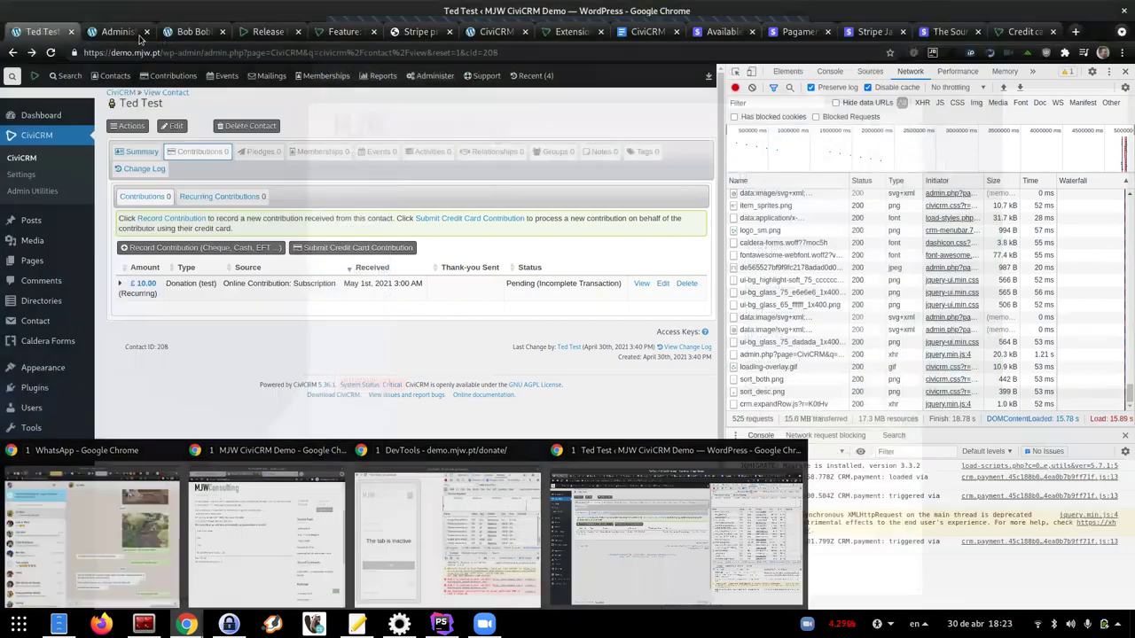
click(138, 37)
mouse_move(434, 76)
mouse_move(460, 195)
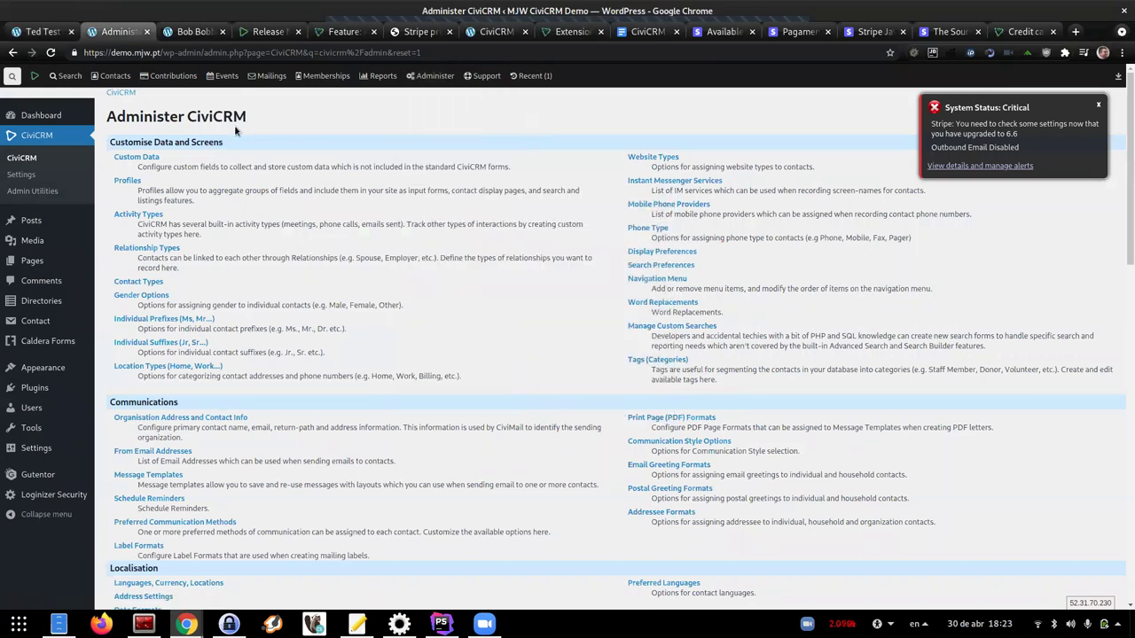
click(40, 31)
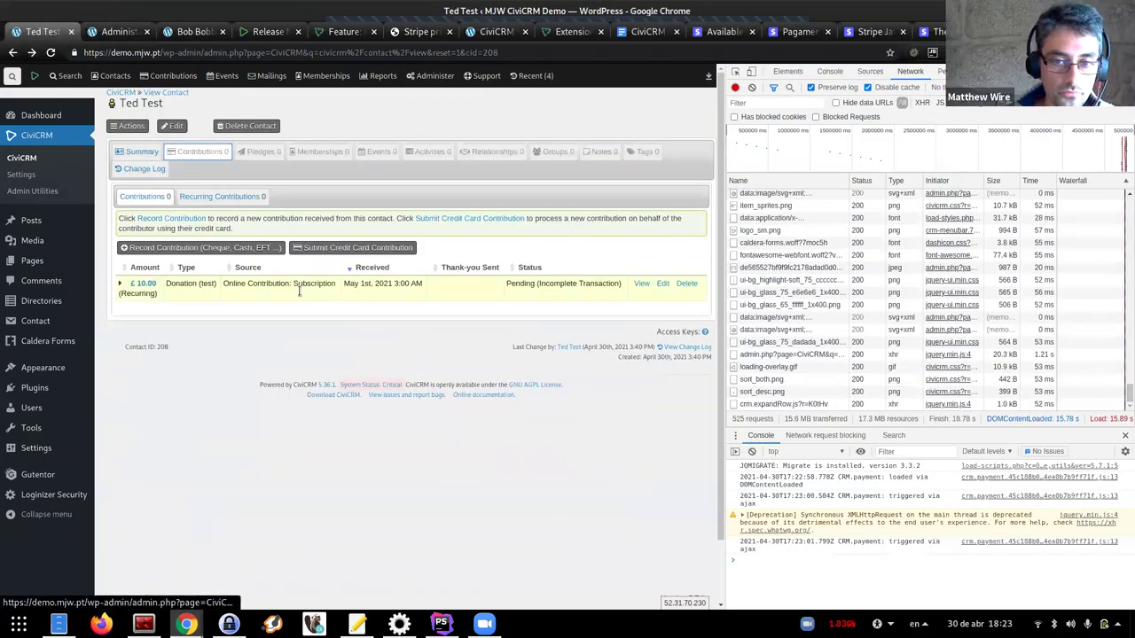
Load Administer > CiviContribute > Stripe Settings in the admin window, then return to the contact's record
click(118, 31)
click(420, 77)
mouse_move(495, 198)
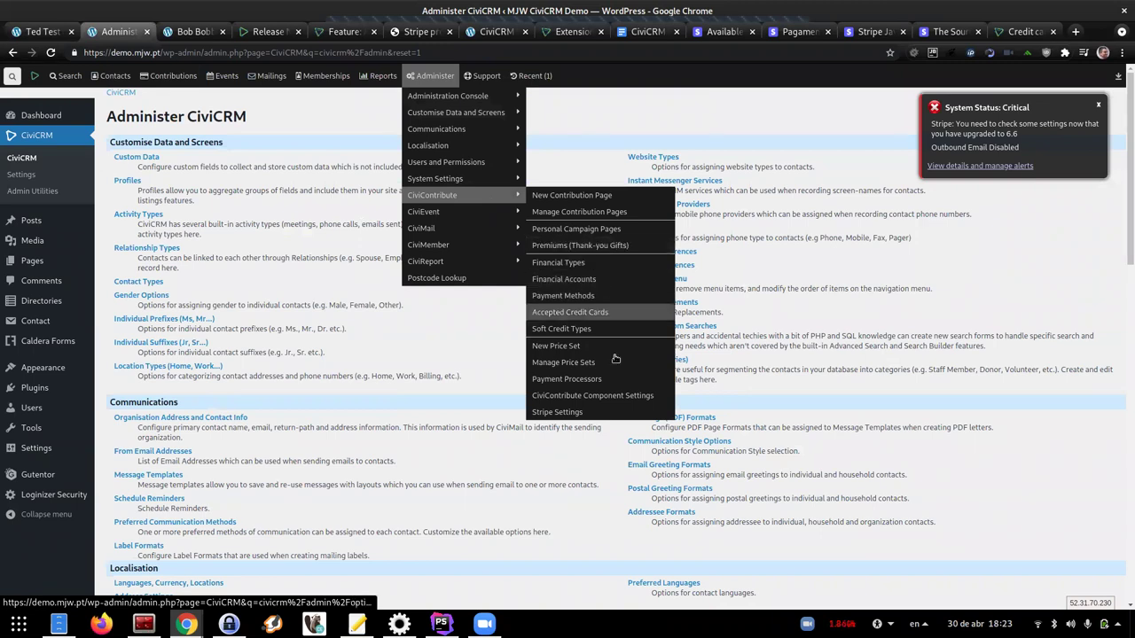
click(586, 413)
click(41, 31)
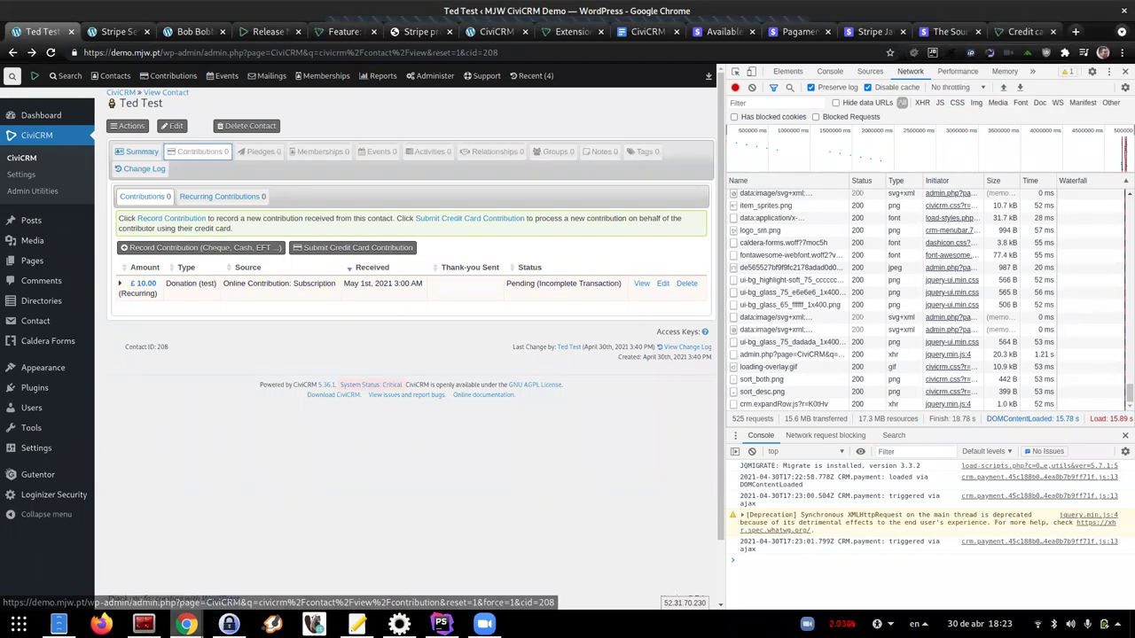
Remove the confirmation query from the donation page address to reload the plain donate page
mouse_move(187, 624)
click(266, 532)
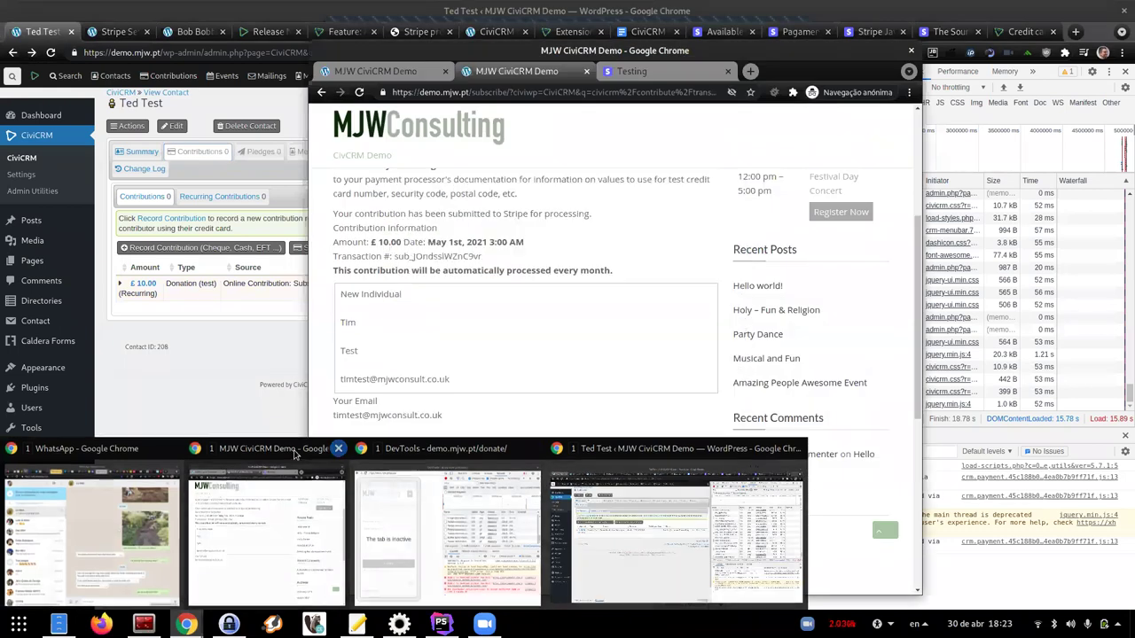
click(397, 69)
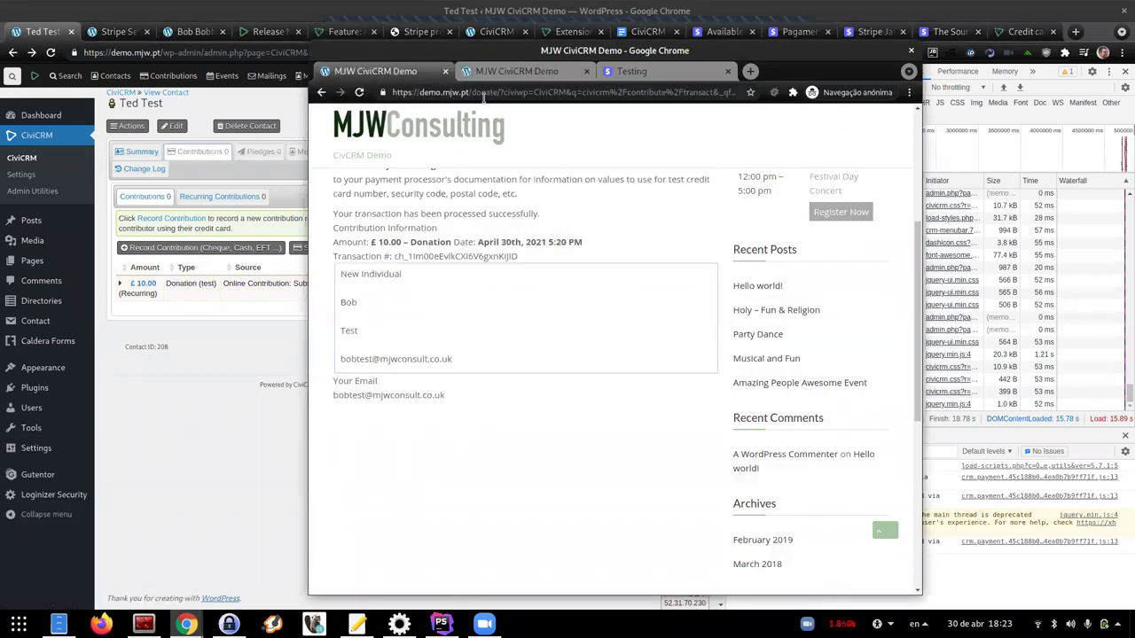
drag(494, 92, 664, 139)
key(BackSpace)
key(Return)
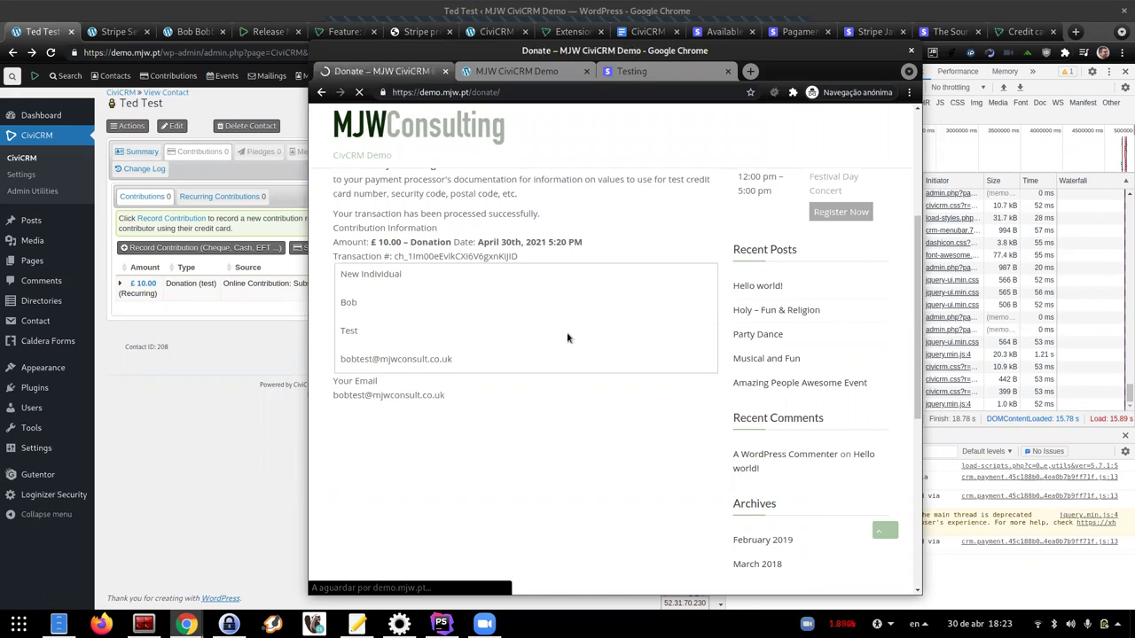
scroll(383, 388, down, 3)
scroll(383, 388, down, 3)
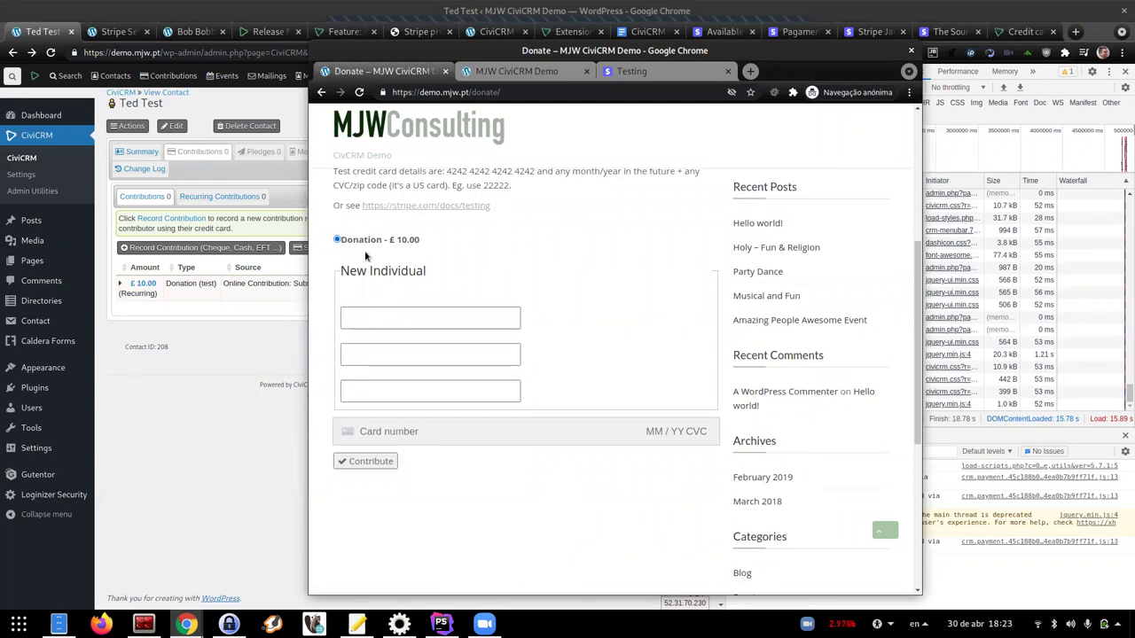
scroll(357, 245, up, 2)
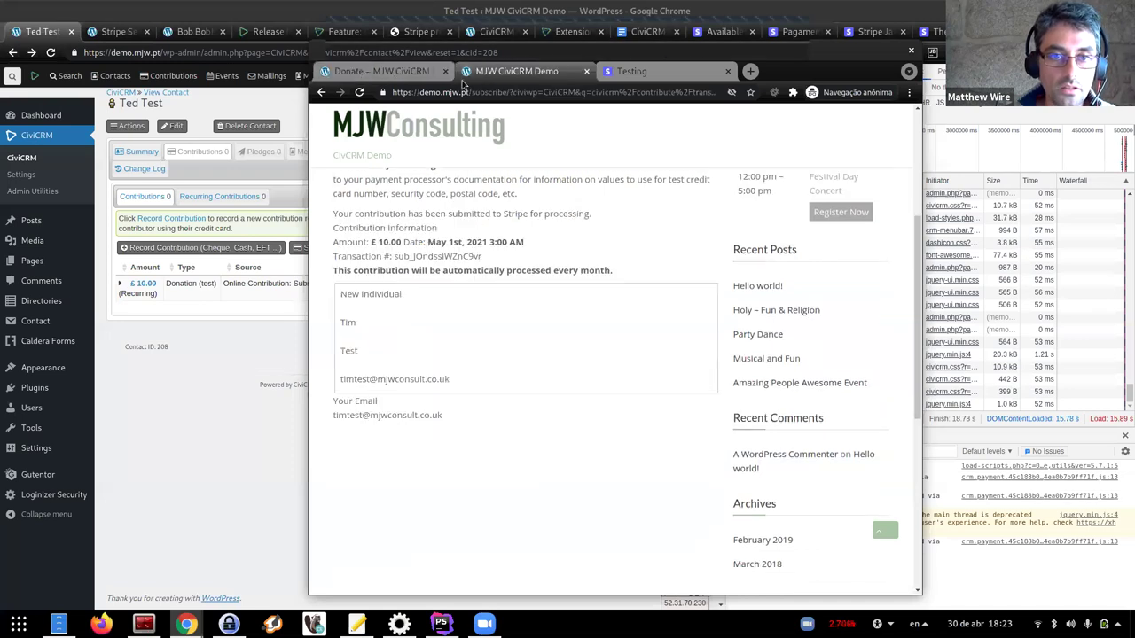
drag(490, 91, 870, 135)
text(https://demo.mjw.pt/subscribe)
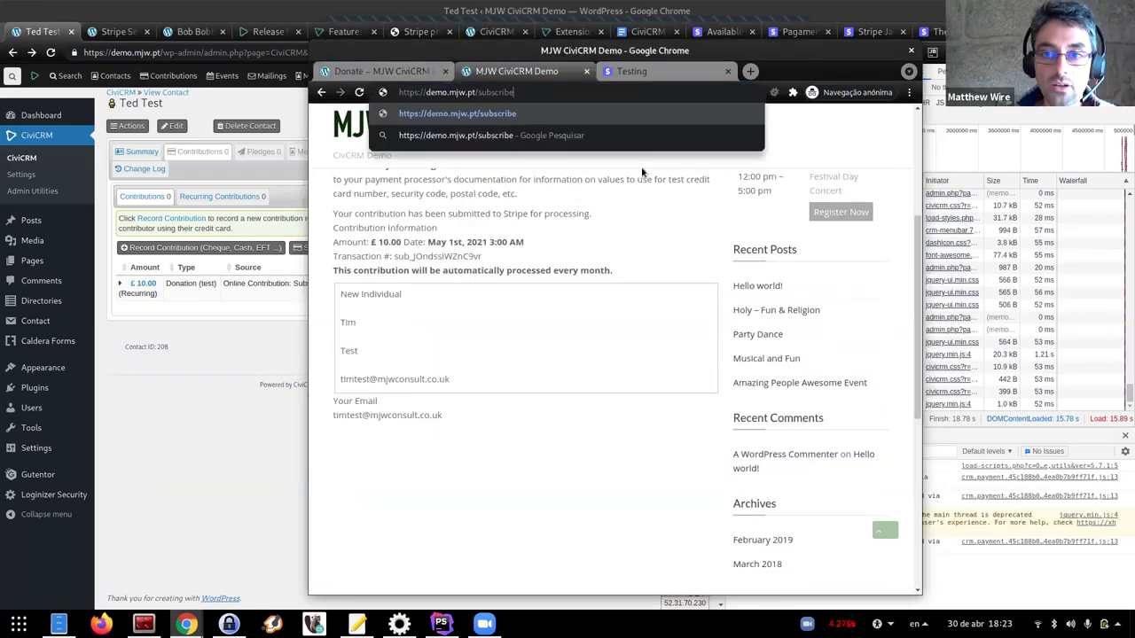
key(Return)
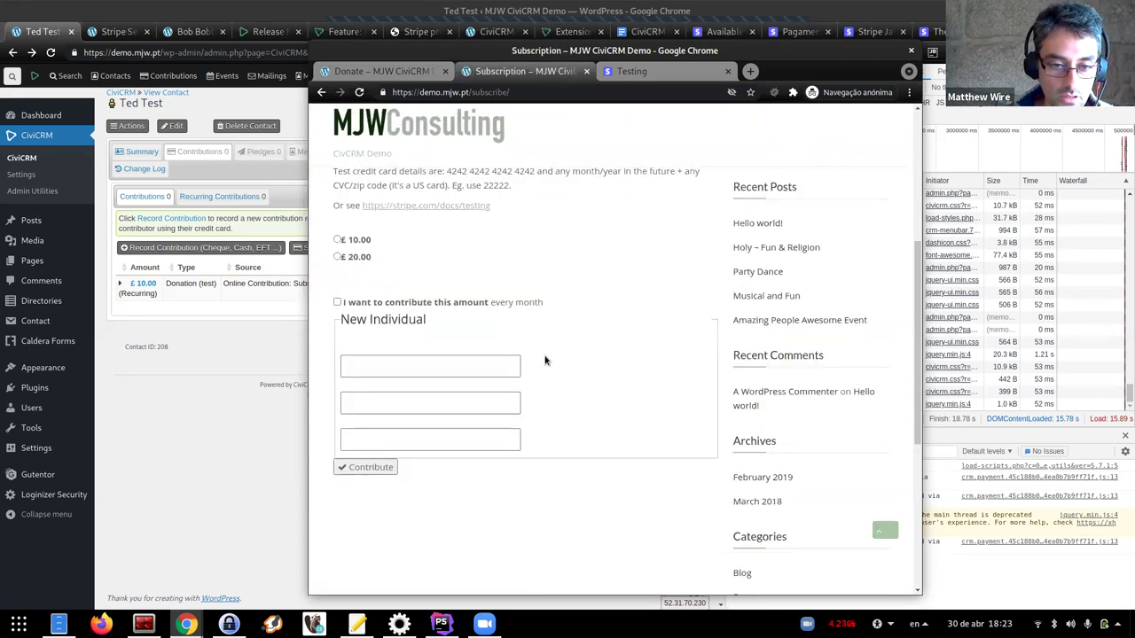
Select £10.00 and tick 'I want to contribute this amount every month', briefly checking the contact window
click(337, 334)
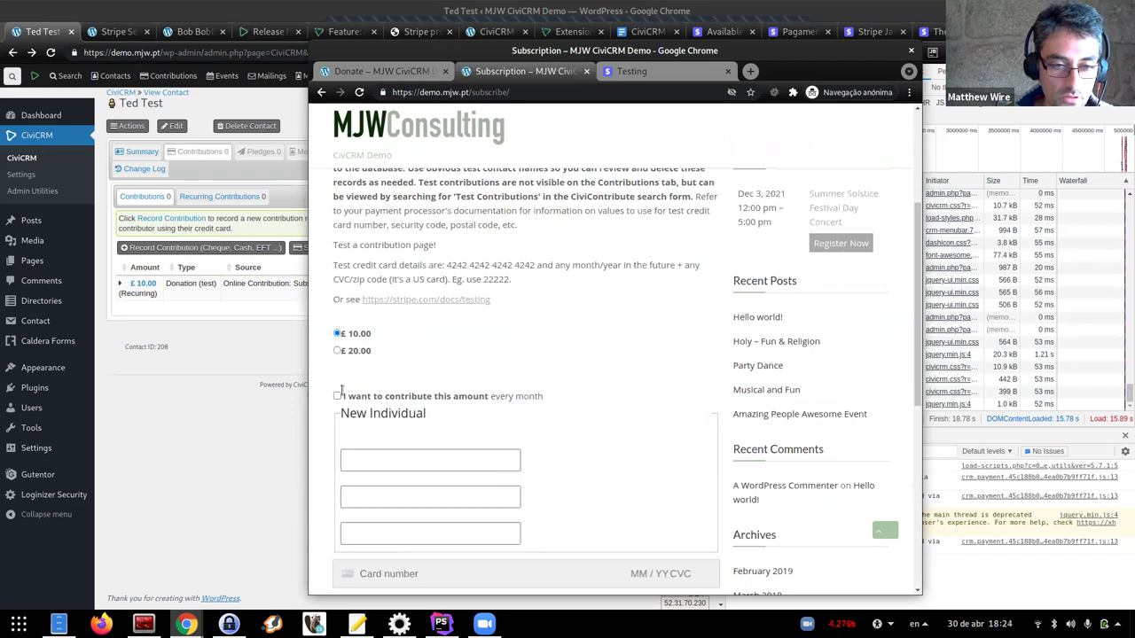
click(337, 397)
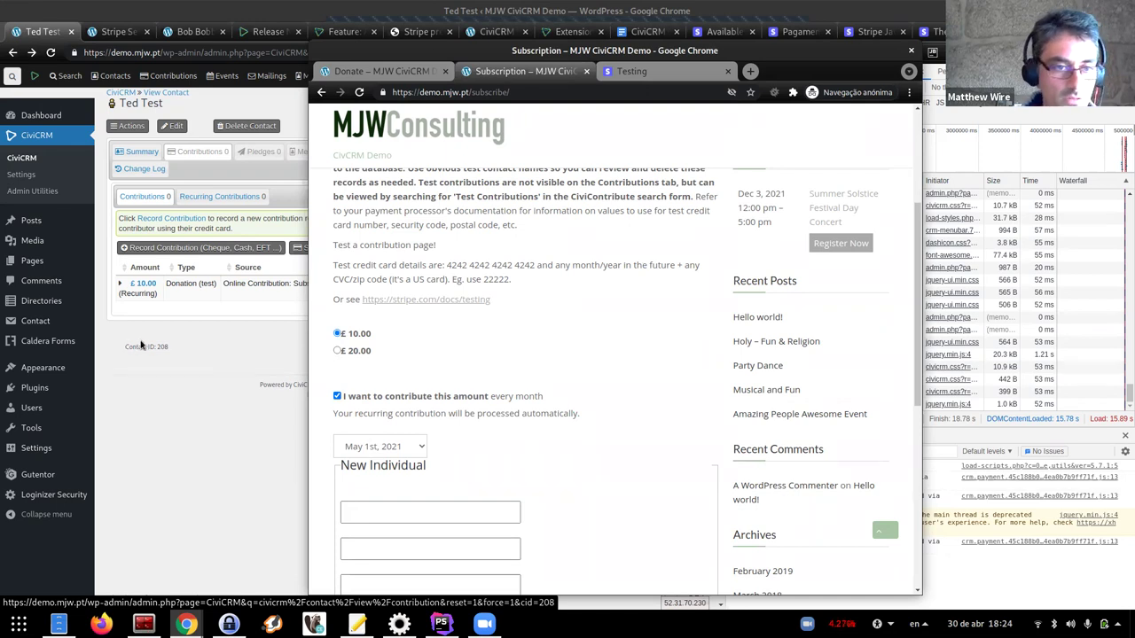
click(167, 349)
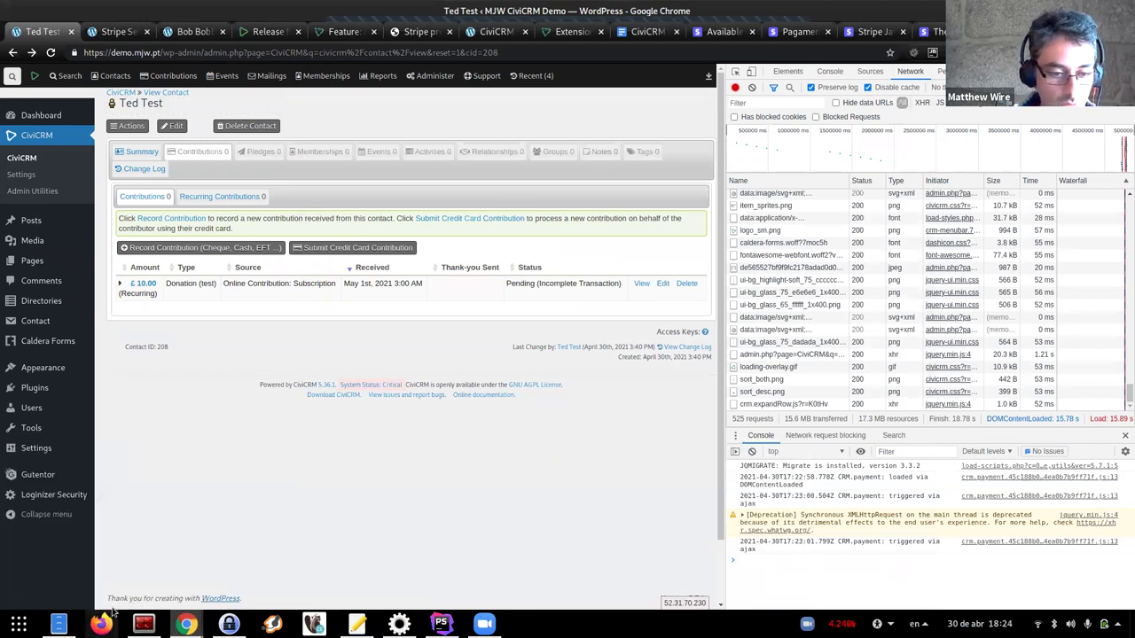
mouse_move(186, 624)
click(269, 530)
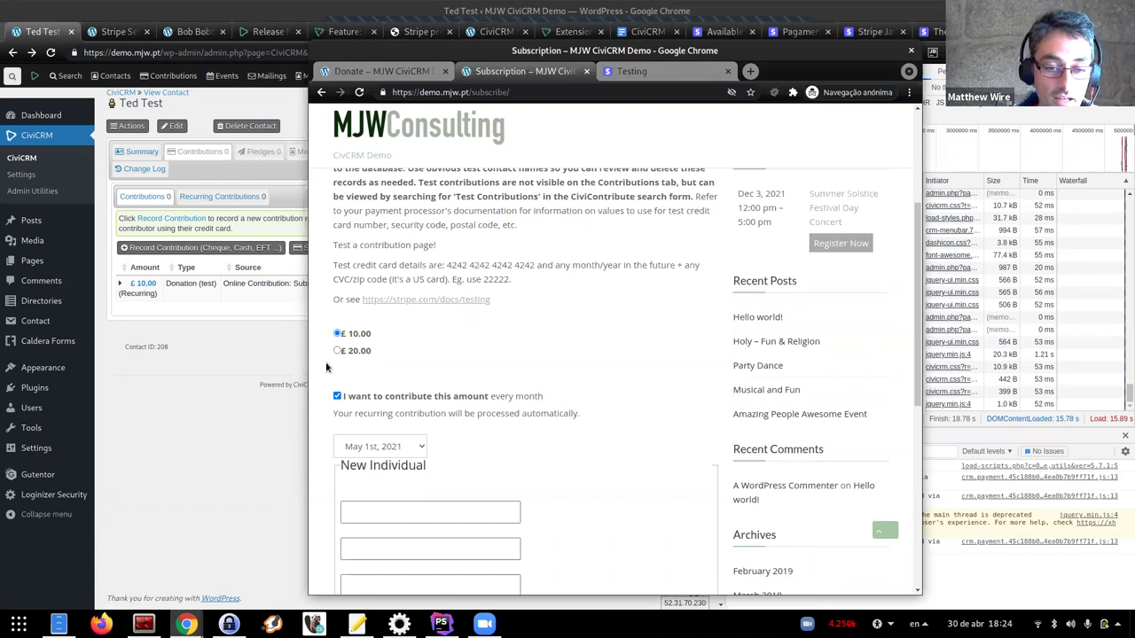
scroll(326, 367, down, 1)
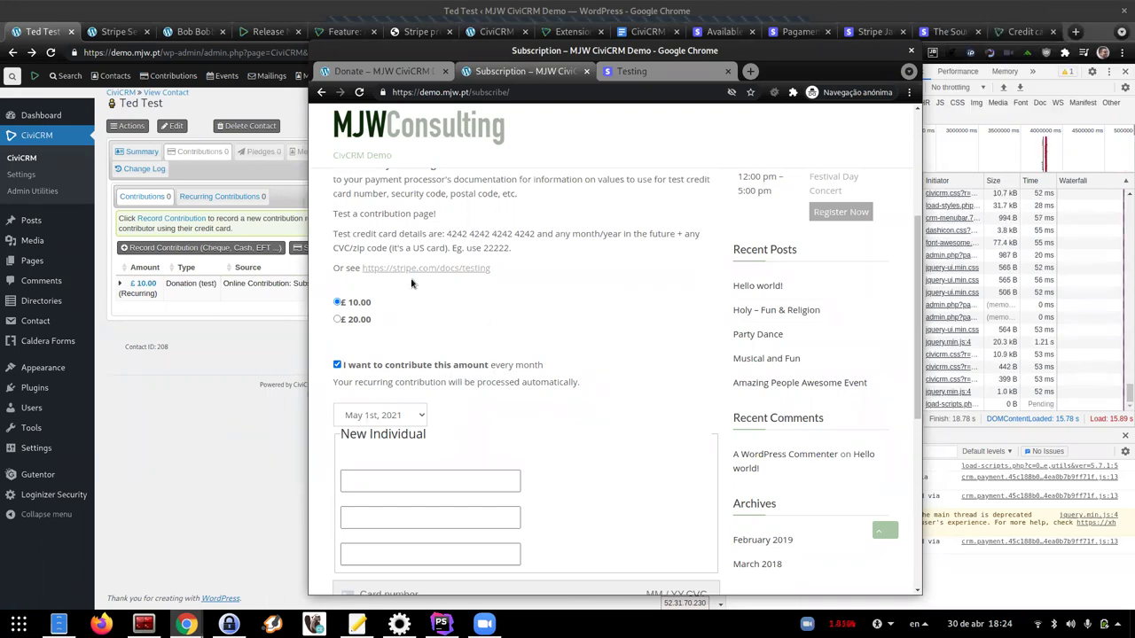
Reload the mobile-emulated donate page in DevTools several times, then bring up CiviCRM's Stripe Settings
mouse_move(186, 625)
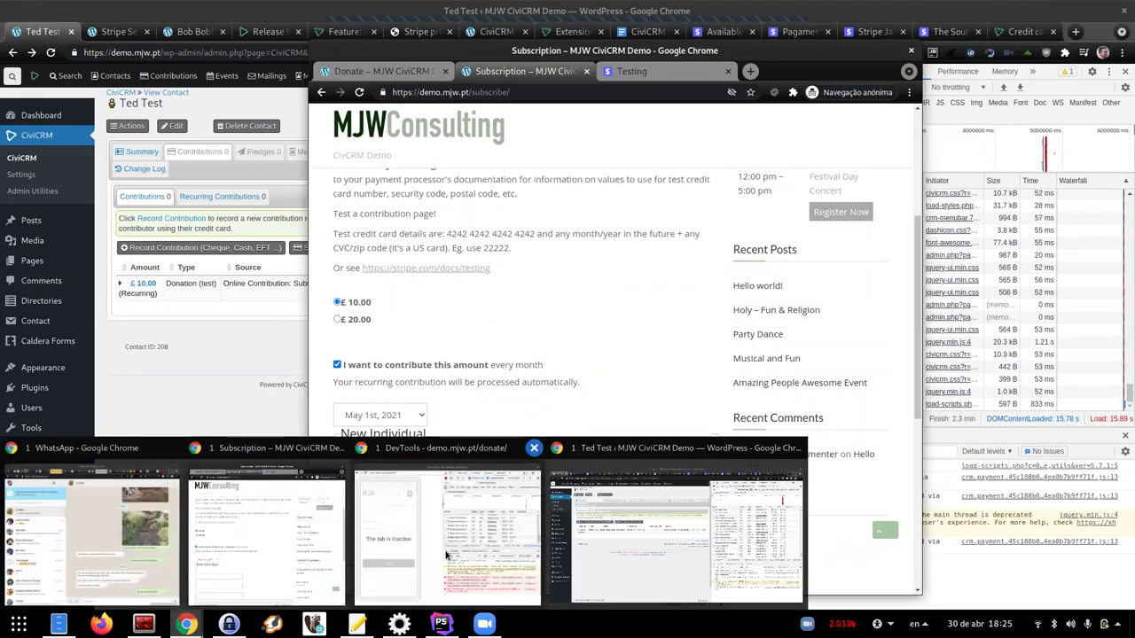
click(446, 555)
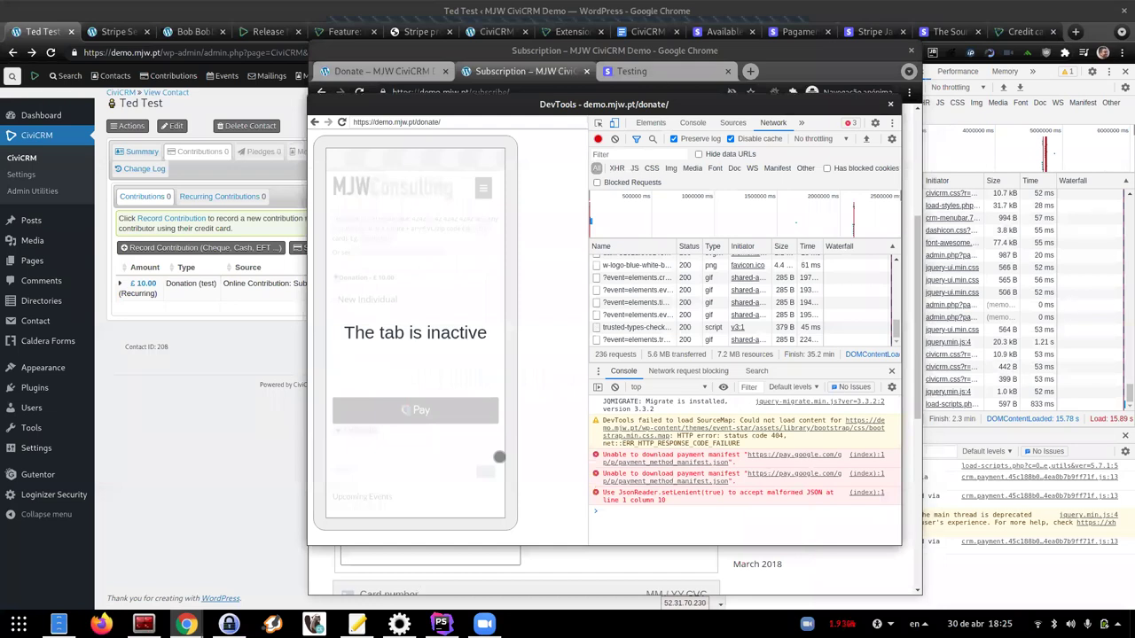
click(412, 122)
key(Return)
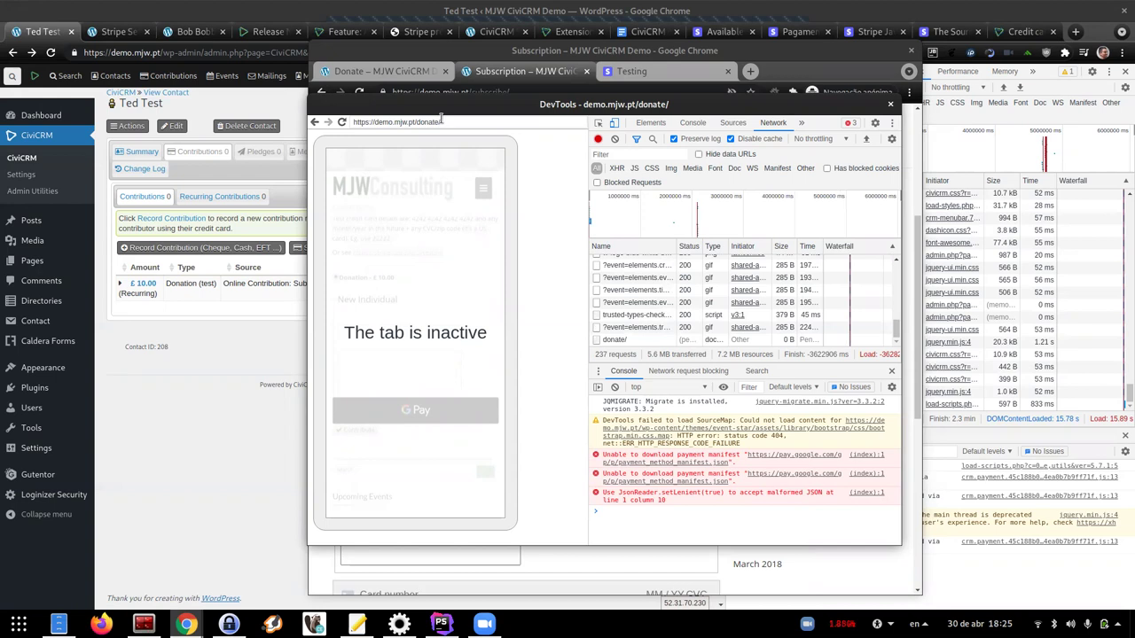
key(Return)
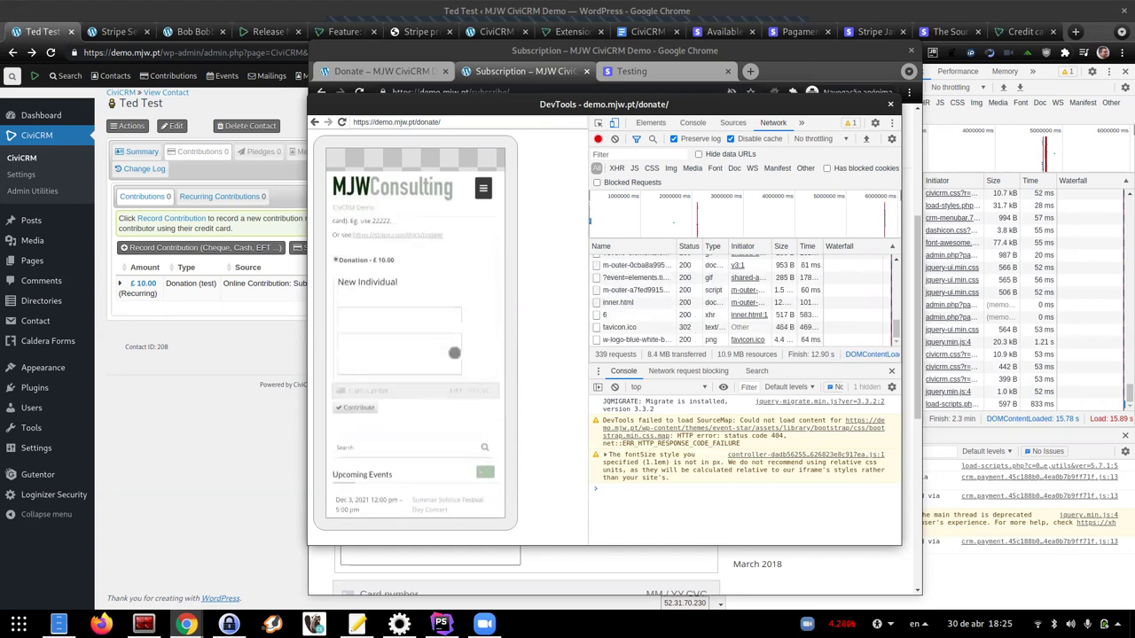
click(413, 122)
key(Return)
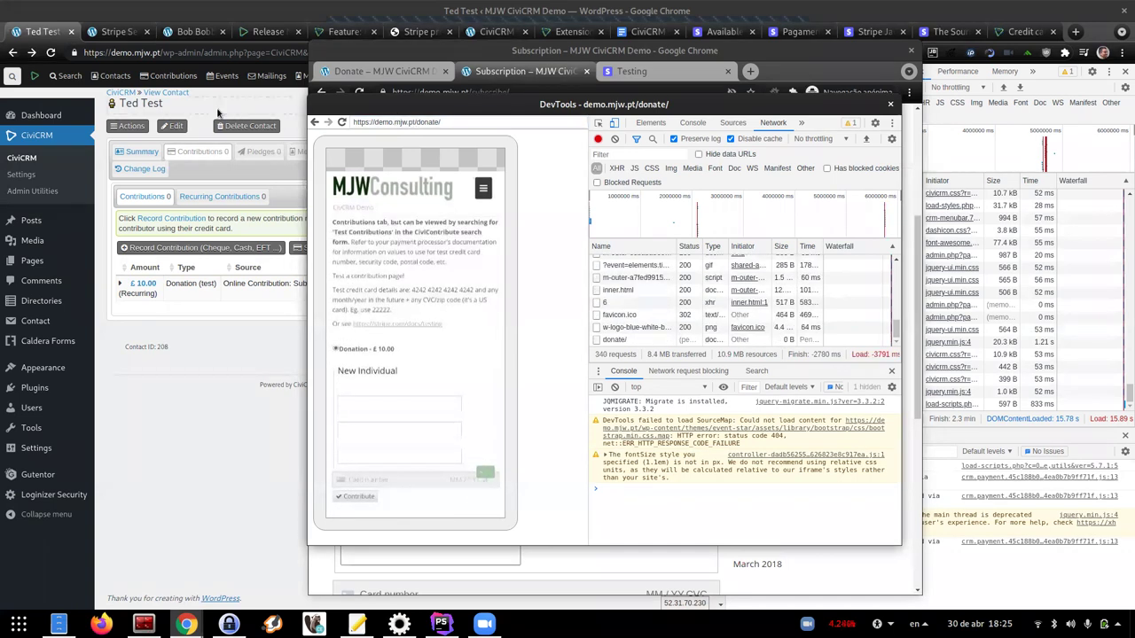
click(116, 31)
Enter PT as the account's registered country and save the Stripe settings
click(252, 275)
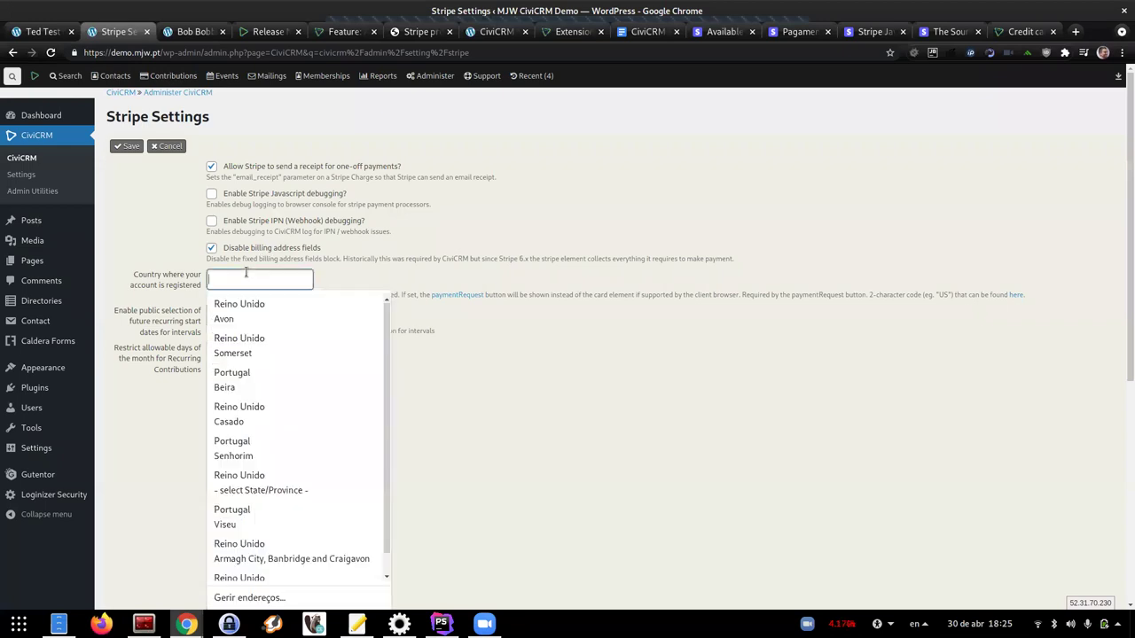
text(PT)
click(131, 145)
Reload the mobile-emulated donate page in the DevTools window
mouse_move(185, 623)
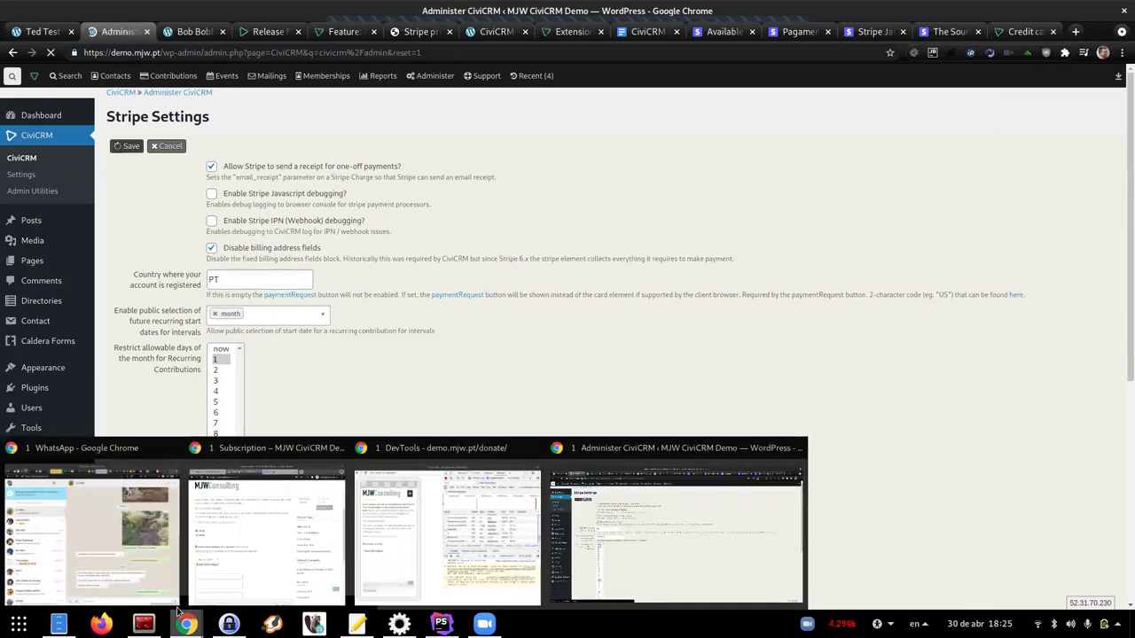
mouse_move(443, 523)
click(470, 487)
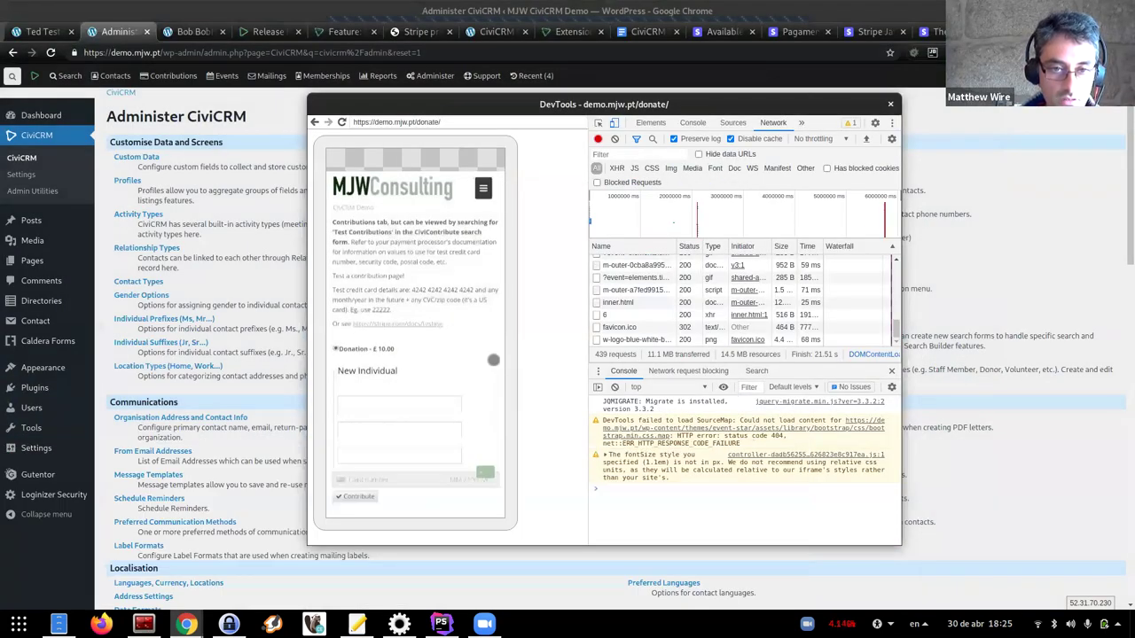
click(448, 121)
key(Return)
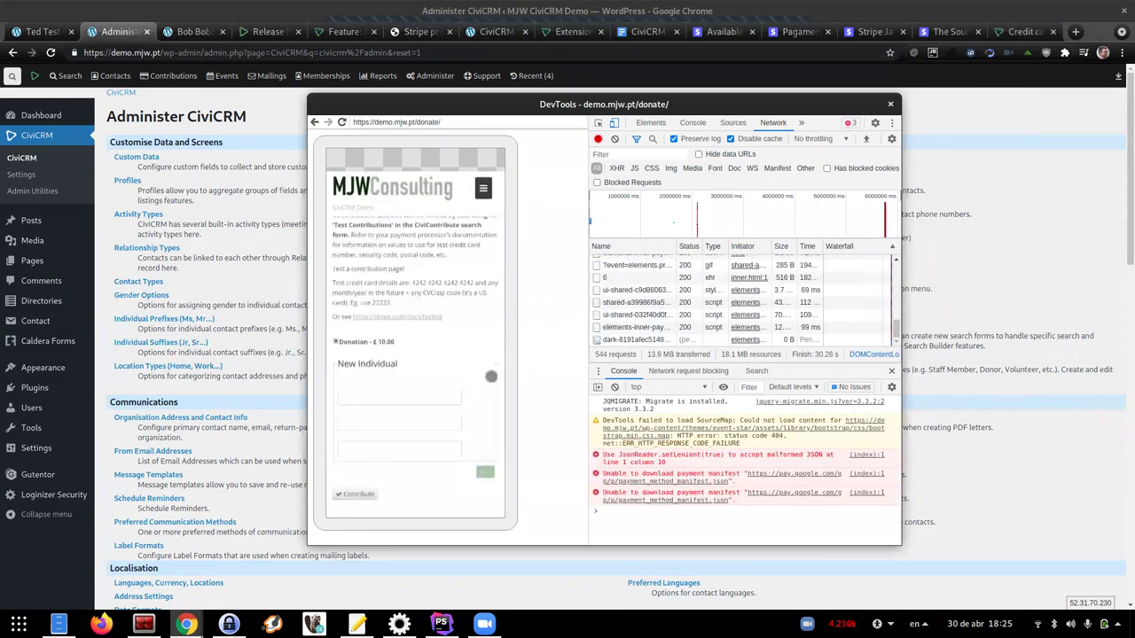
Scroll the mobile-emulated donate page down to reveal the Google Pay button
drag(496, 372, 502, 316)
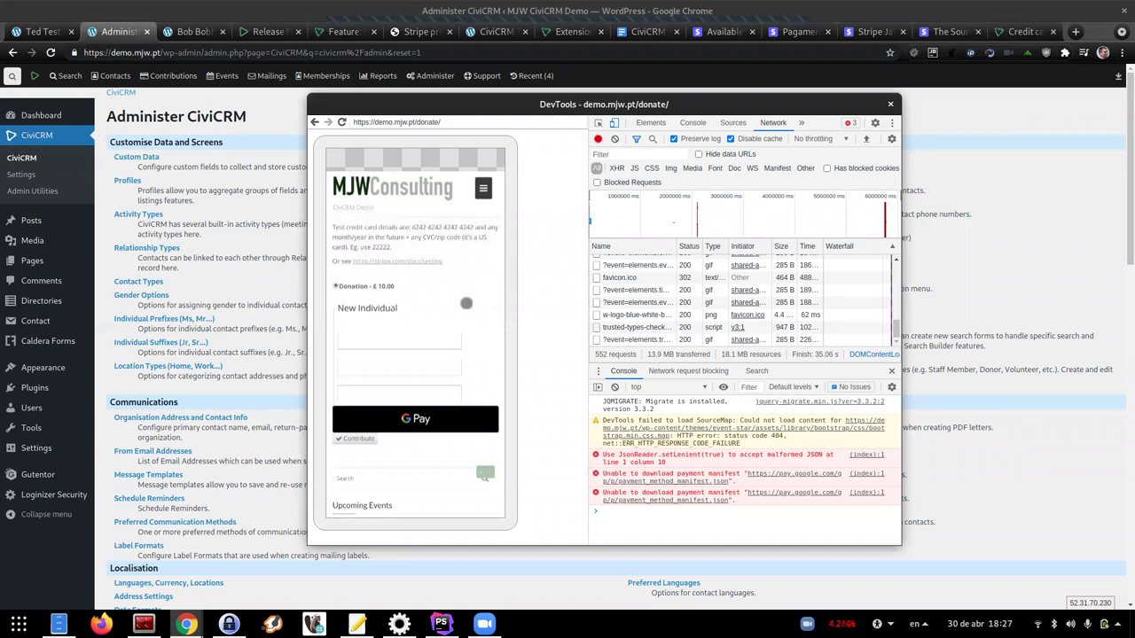
Show the Donate page in the private window, then switch to the Stripe presentation PDF's Thankyou slide
mouse_move(185, 625)
click(266, 536)
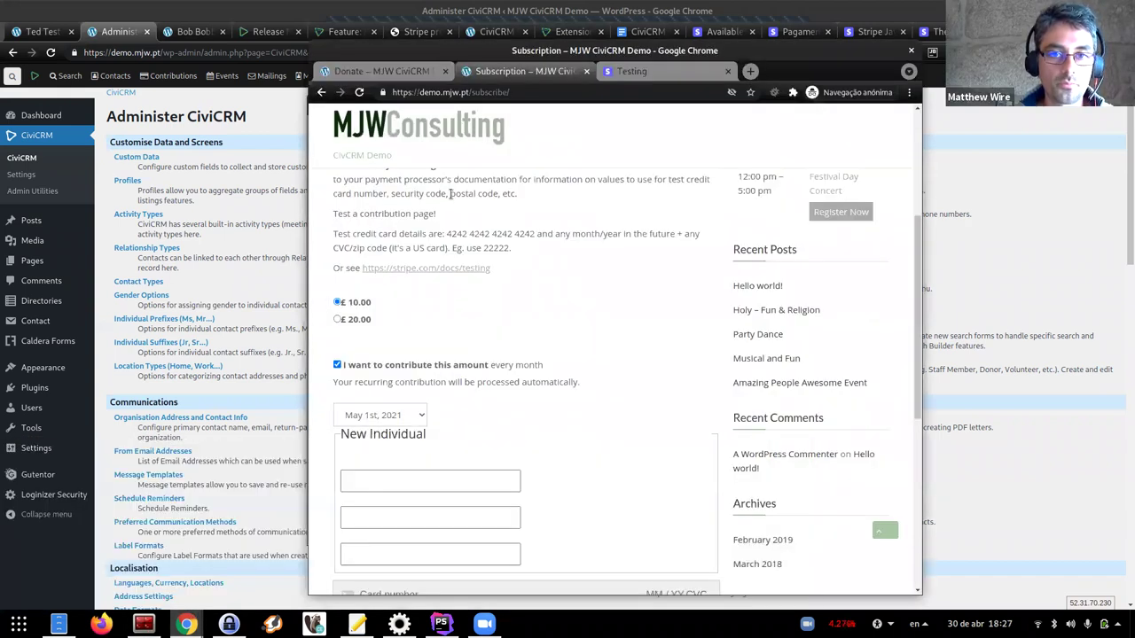
click(391, 72)
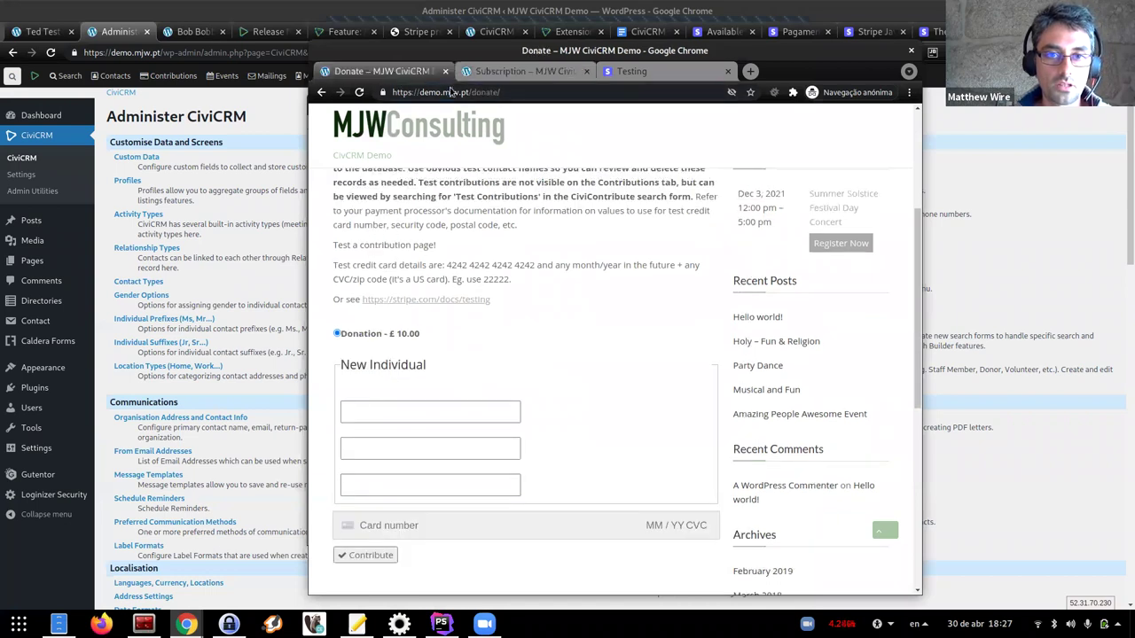
click(451, 93)
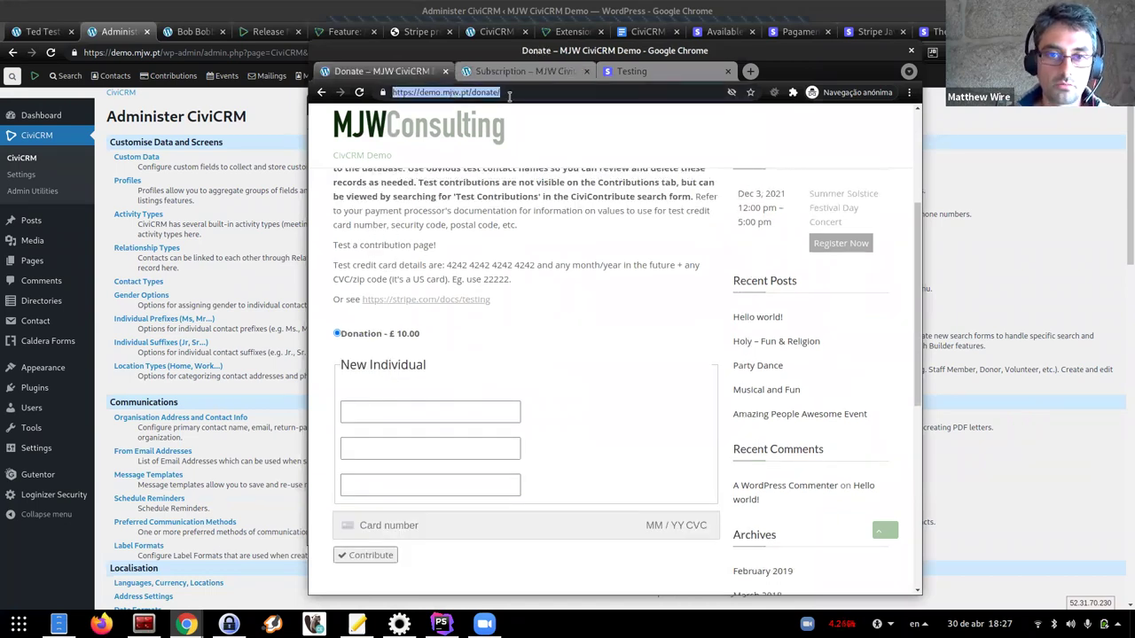
click(510, 93)
scroll(479, 426, up, 2)
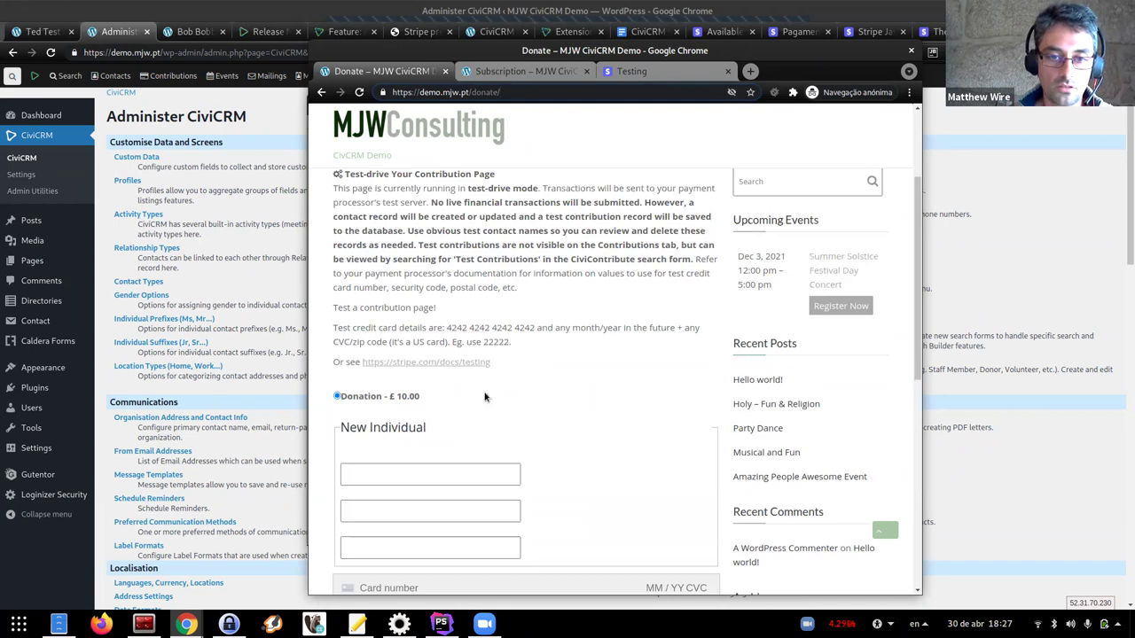
scroll(485, 397, up, 2)
scroll(490, 386, down, 3)
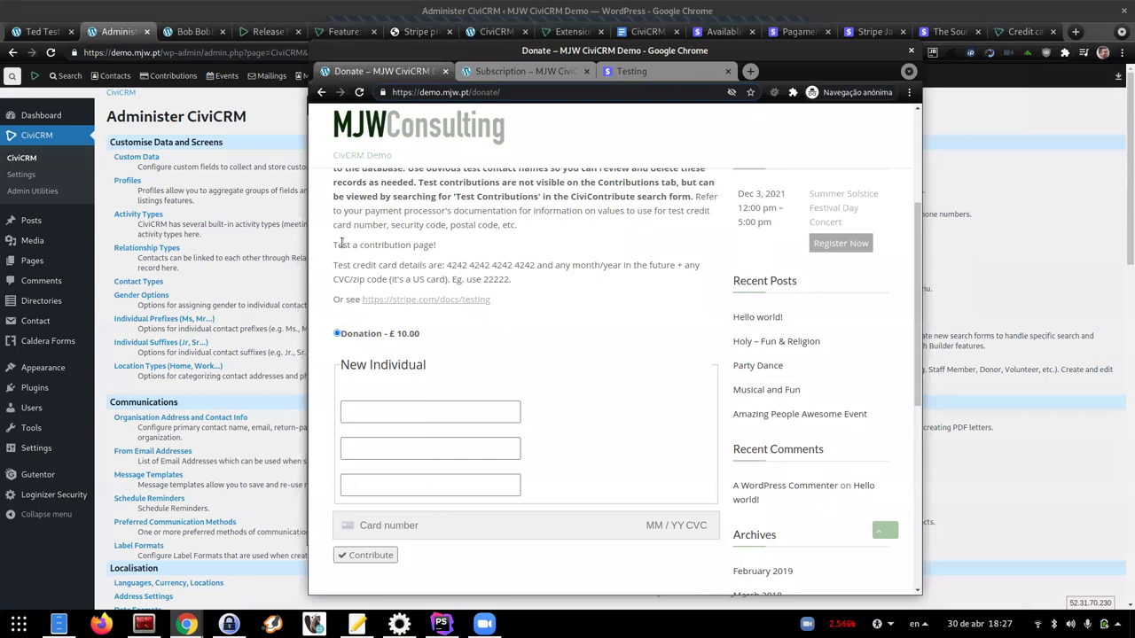
key(alt+Tab)
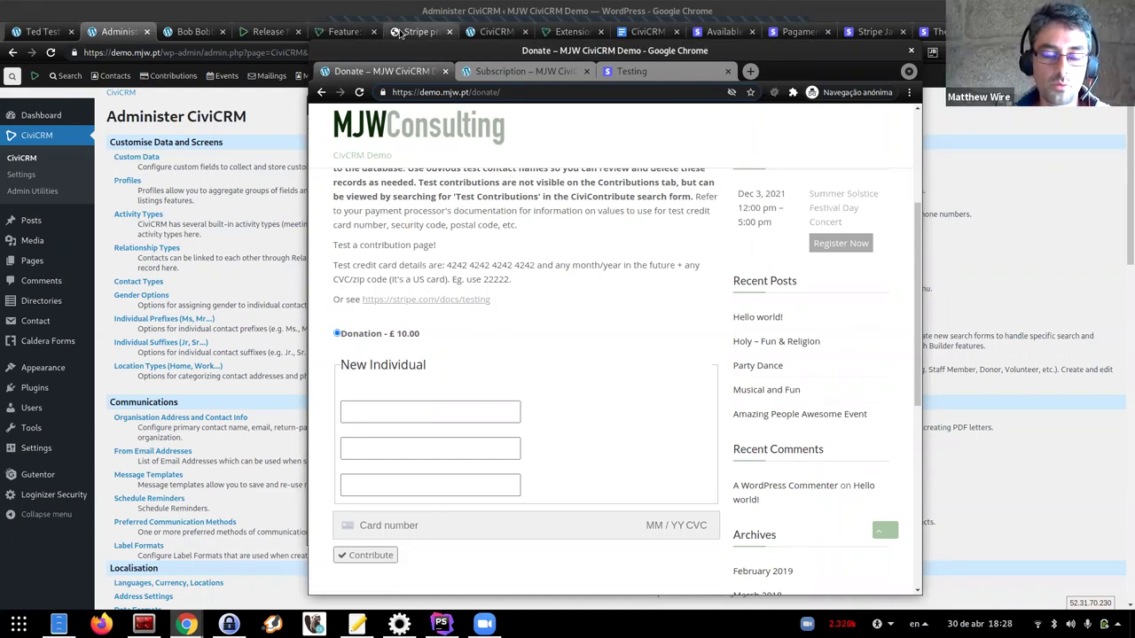
click(401, 33)
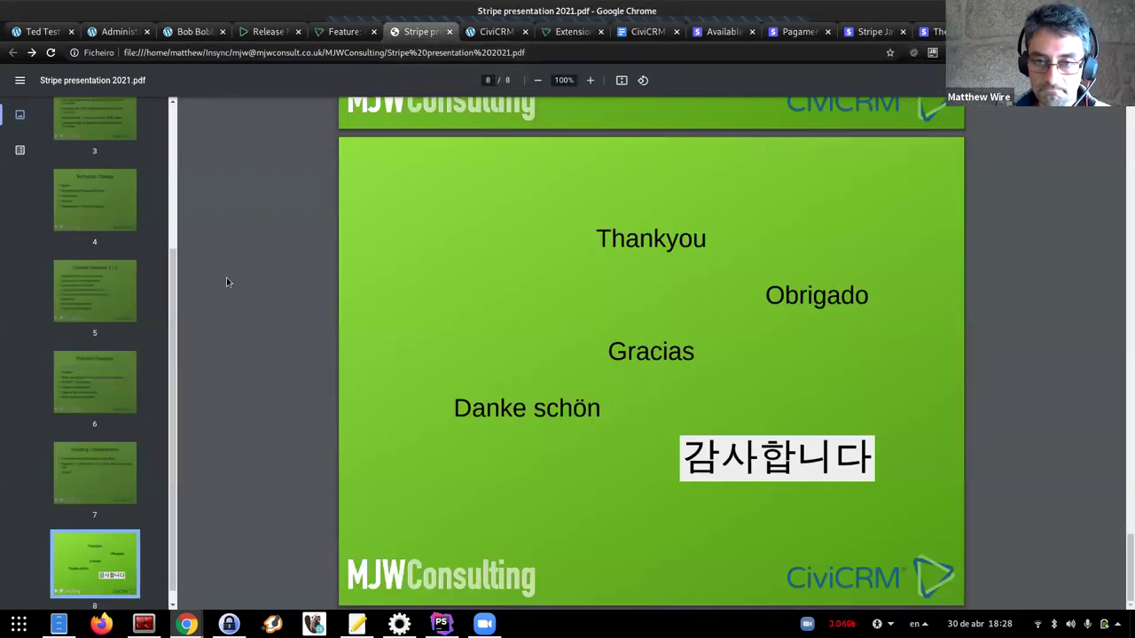